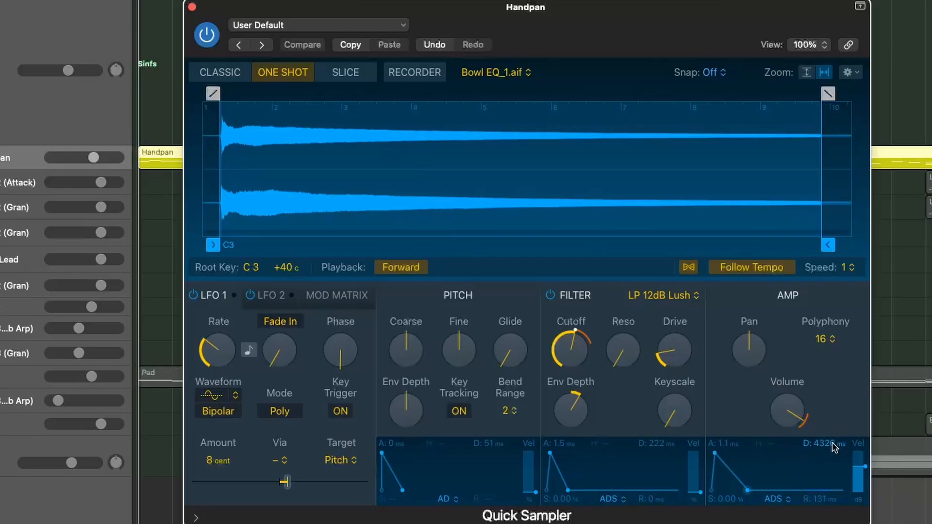
# Step: Review the filter cutoff, drive and LFO settings in the Handpan track's Quick Sampler
pyautogui.moveTo(582, 346)
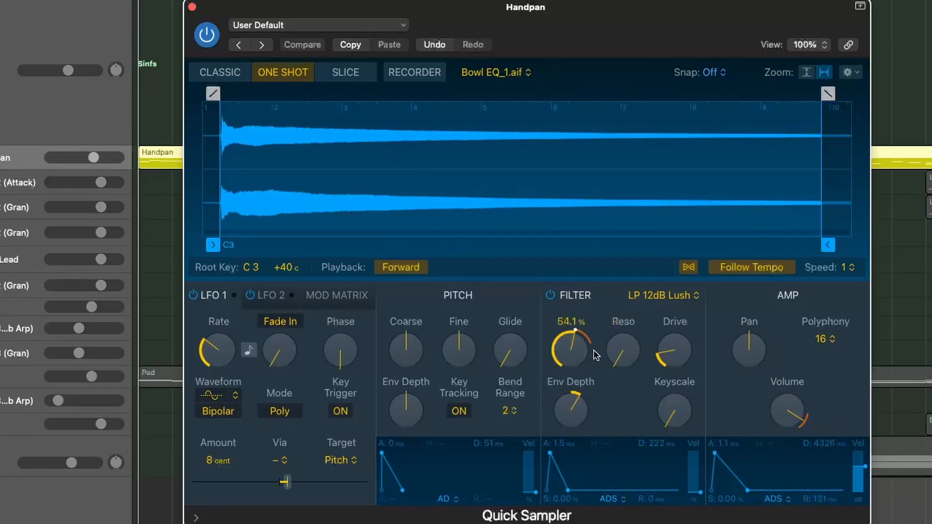
pyautogui.moveTo(677, 347)
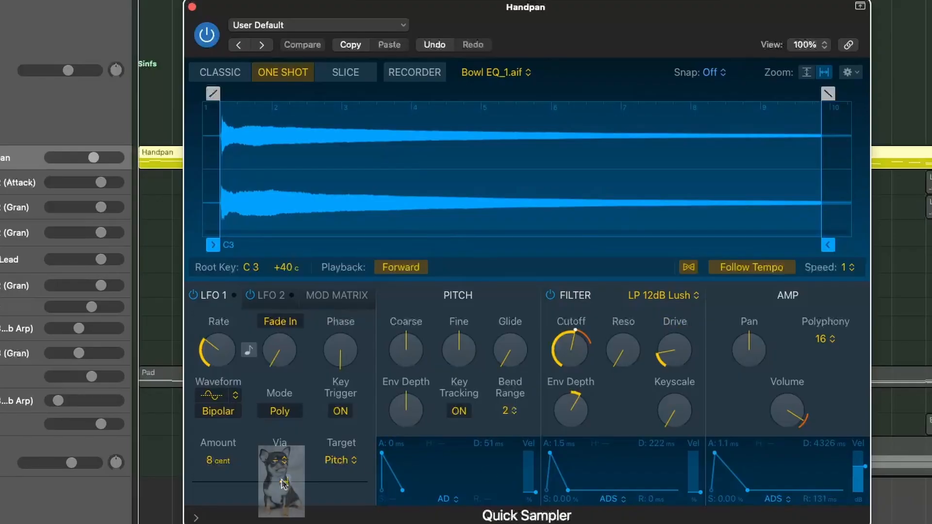
pyautogui.click(269, 305)
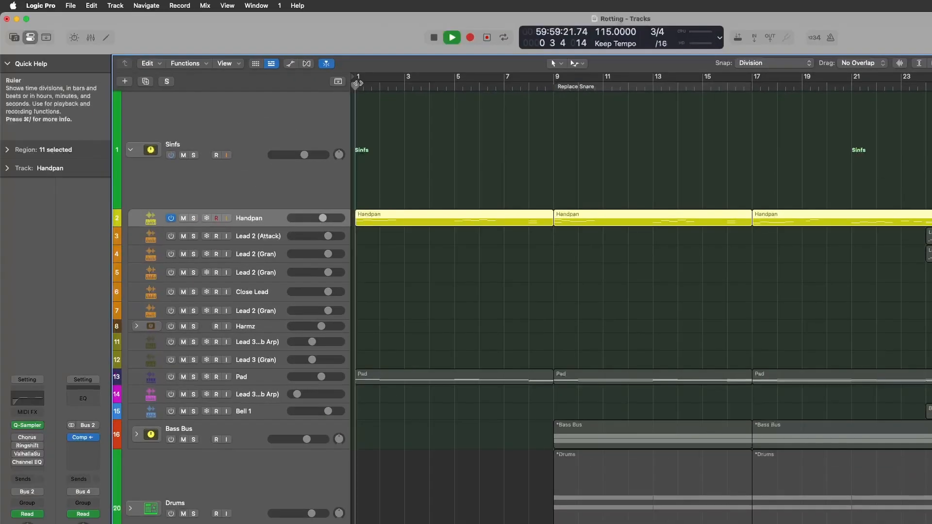
# Step: Play the Handpan track from bar 1 and inspect the settings of its Ringshifter effect
pyautogui.press('space')
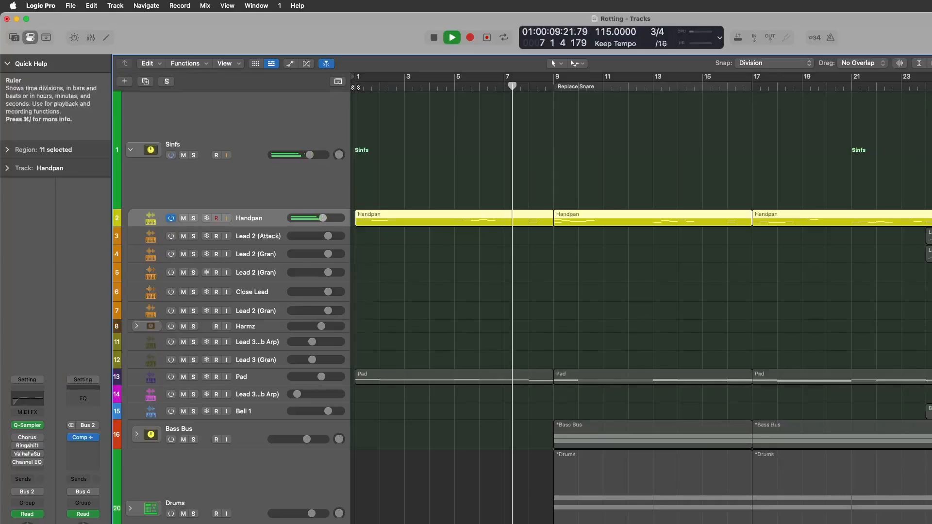
pyautogui.press('space')
pyautogui.click(28, 437)
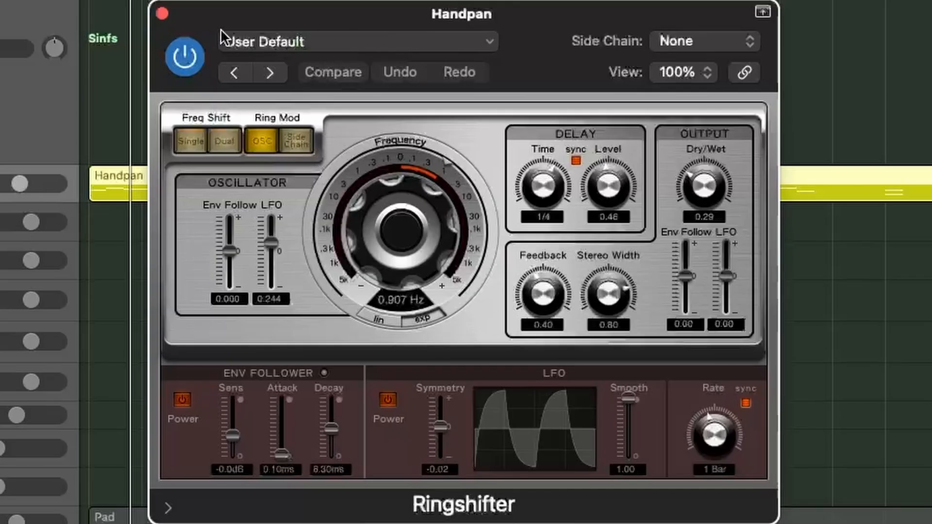
pyautogui.click(162, 14)
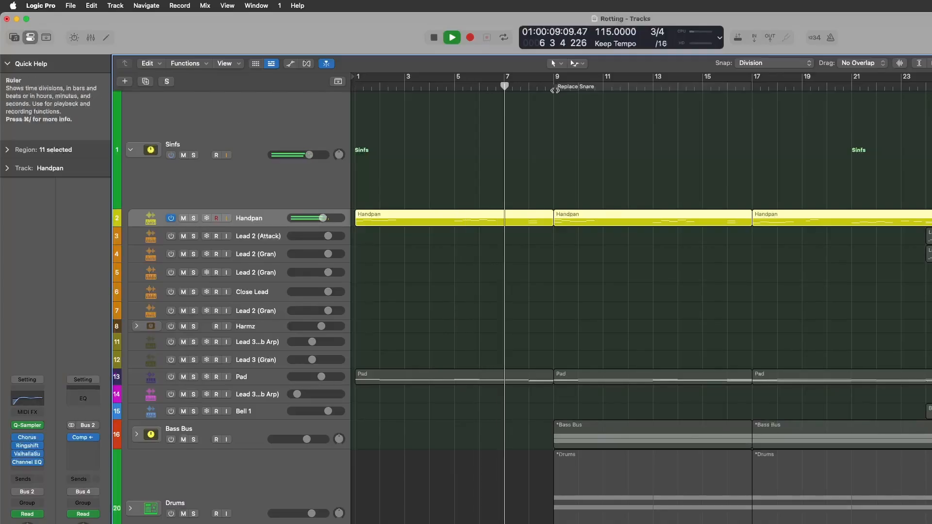
pyautogui.press('space')
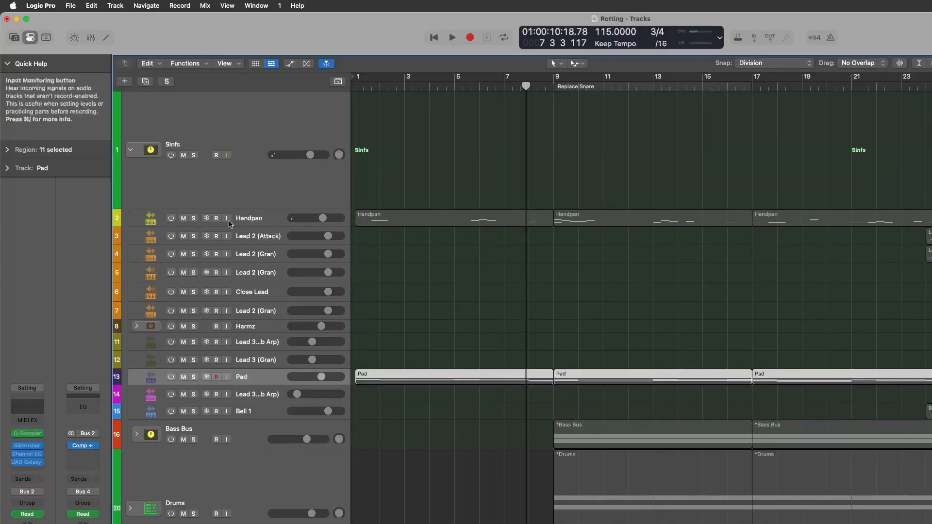
# Step: Check the loop mode options in the Pad track's Quick Sampler, keeping Alternate, and audition the Pad from the start
pyautogui.click(230, 224)
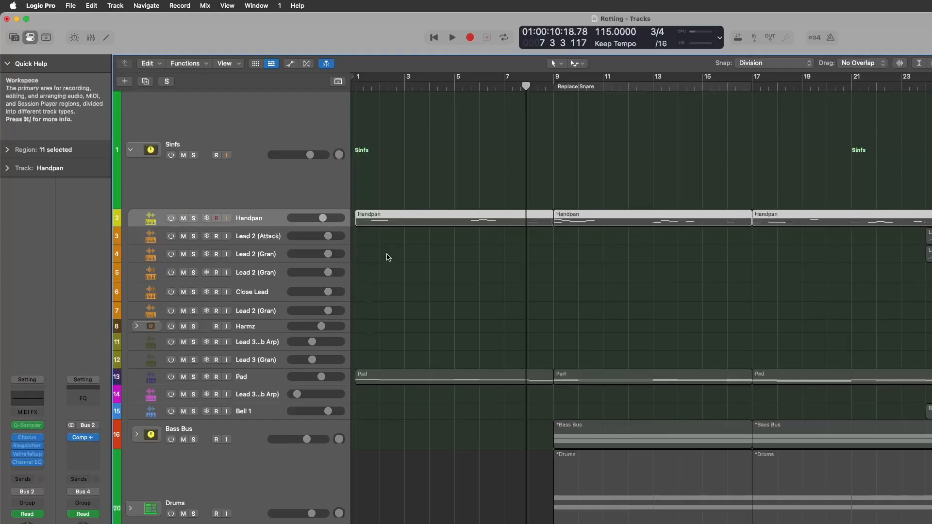
pyautogui.click(262, 379)
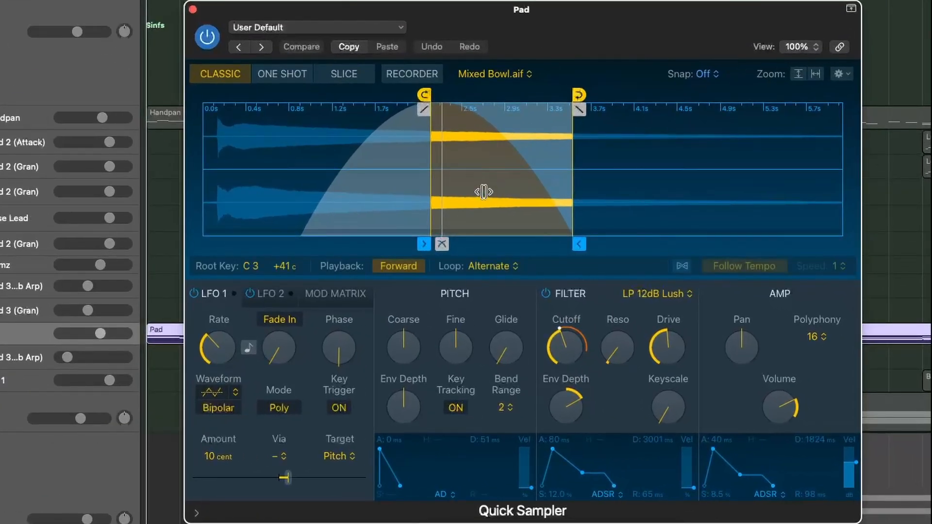
pyautogui.click(490, 268)
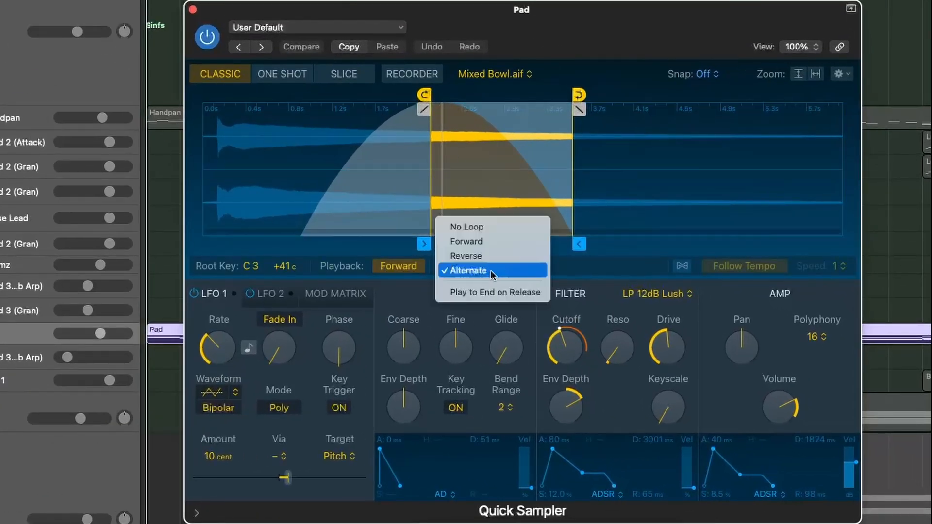
pyautogui.click(575, 266)
pyautogui.press('space')
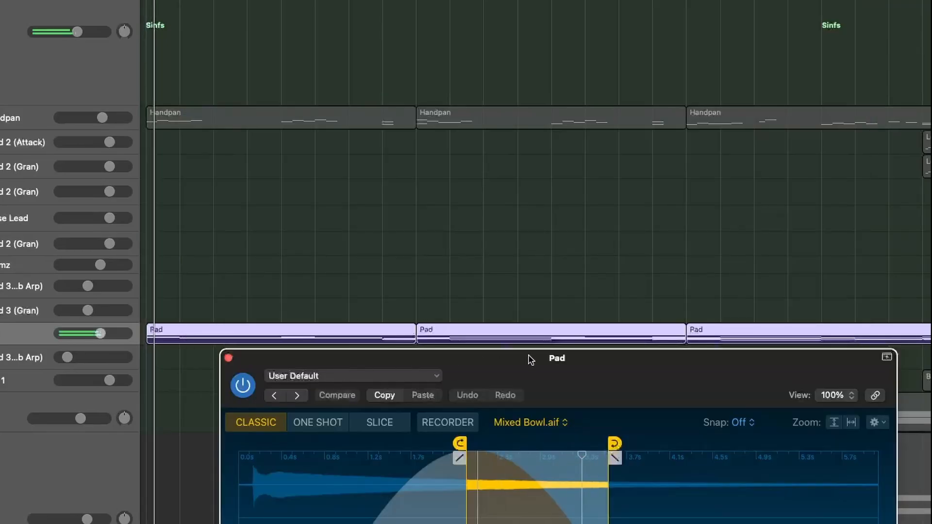
pyautogui.moveTo(528, 357); pyautogui.dragTo(485, 29)
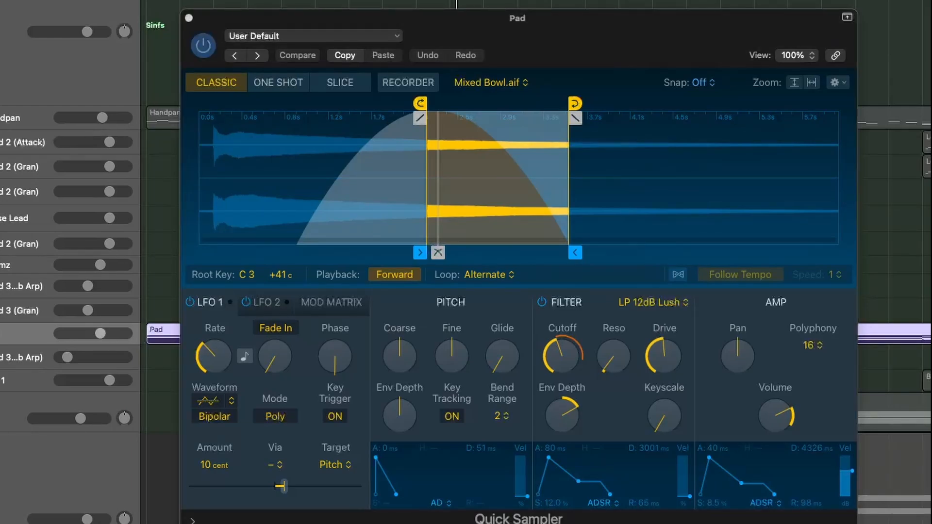
# Step: Examine the Pad's amp envelope and LFO 1 fade-in, and view its UAD Galaxy Tape Echo settings during playback
pyautogui.click(738, 454)
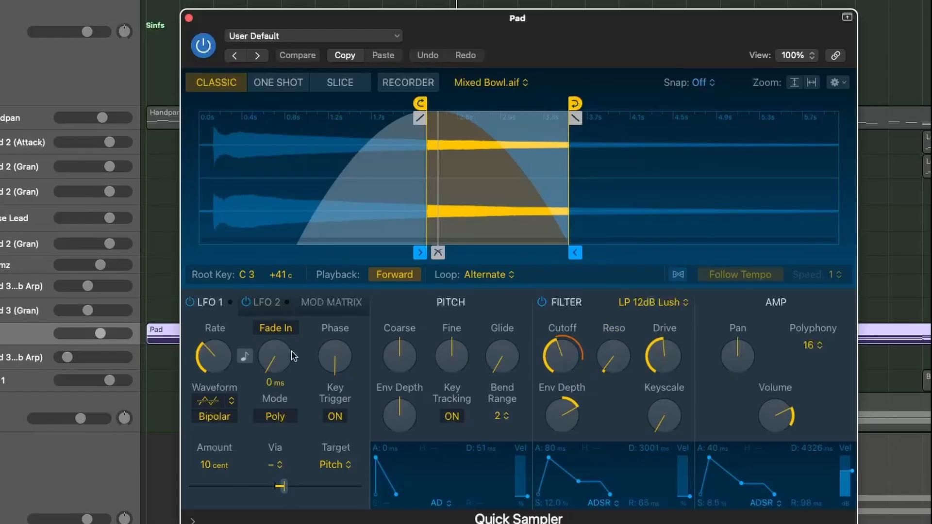
pyautogui.click(271, 363)
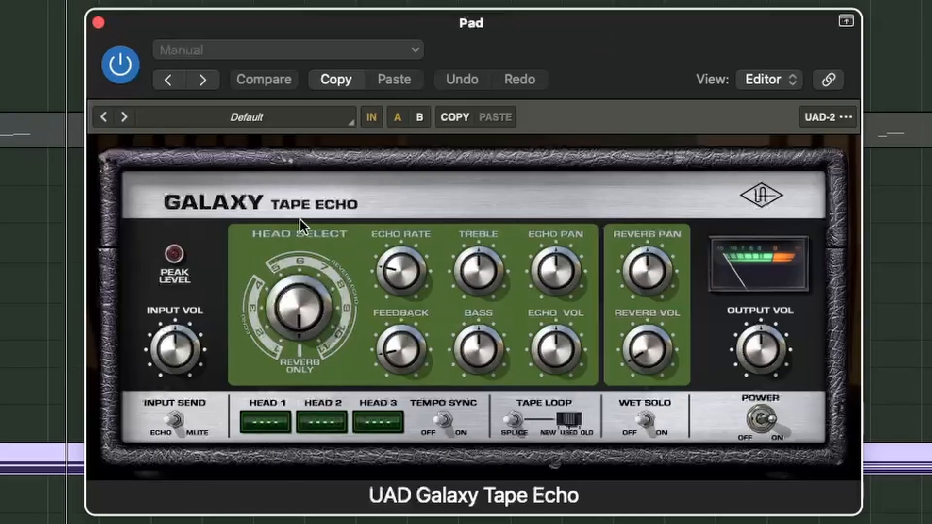
pyautogui.click(98, 22)
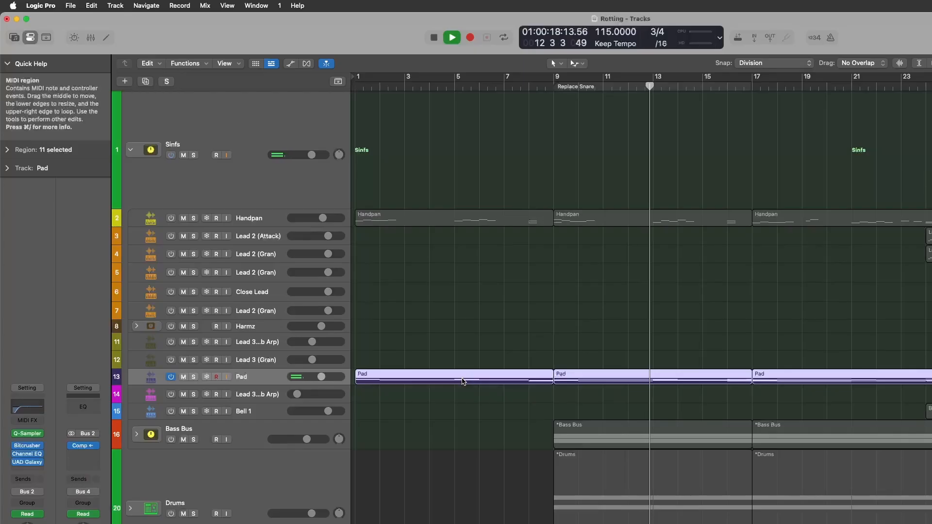
pyautogui.press('space')
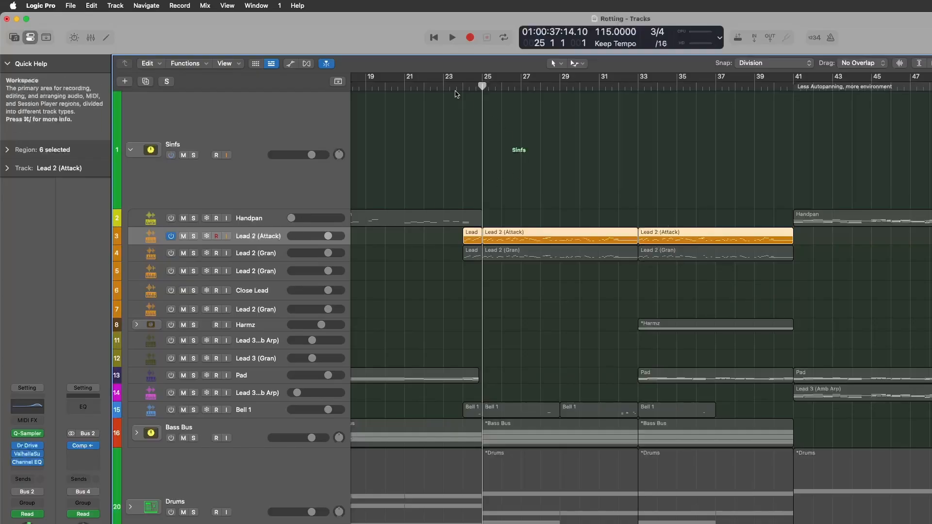
# Step: Move the playhead to bar 24 and review the filter, pitch and LFO settings in Lead 2 (Attack)'s Quick Sampler
pyautogui.moveTo(482, 86); pyautogui.dragTo(463, 85)
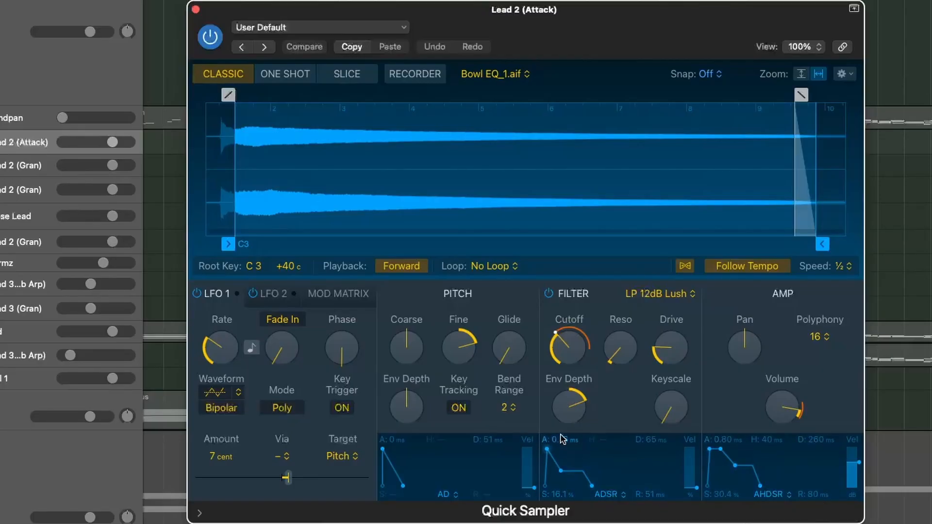
pyautogui.moveTo(573, 415)
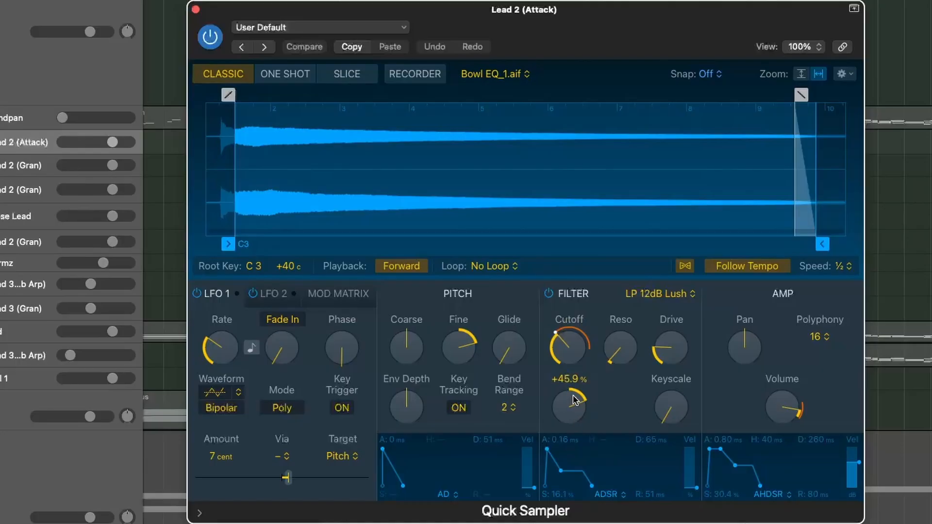
pyautogui.moveTo(619, 348)
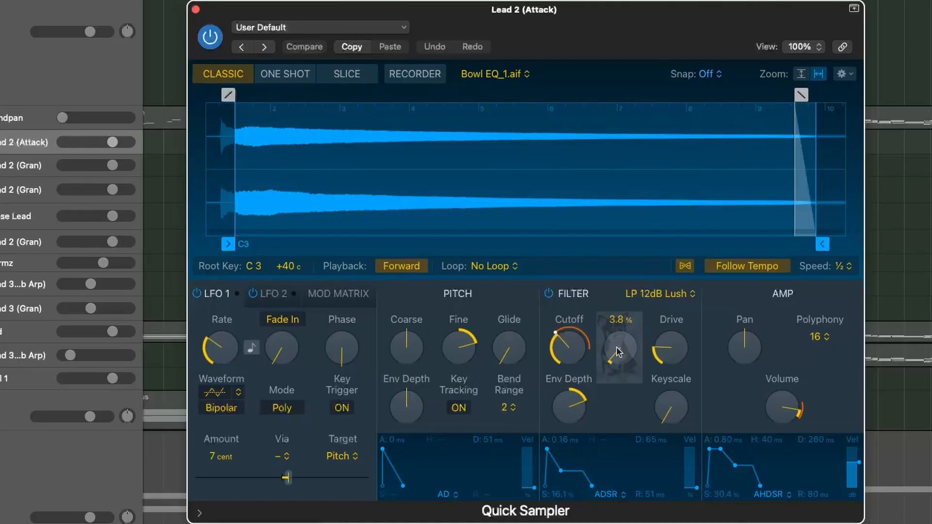
pyautogui.moveTo(460, 351)
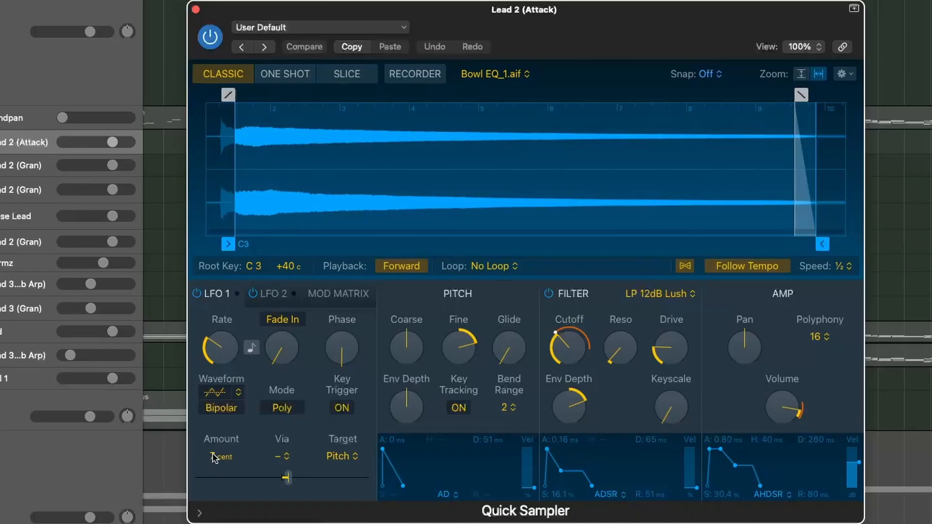
pyautogui.click(273, 294)
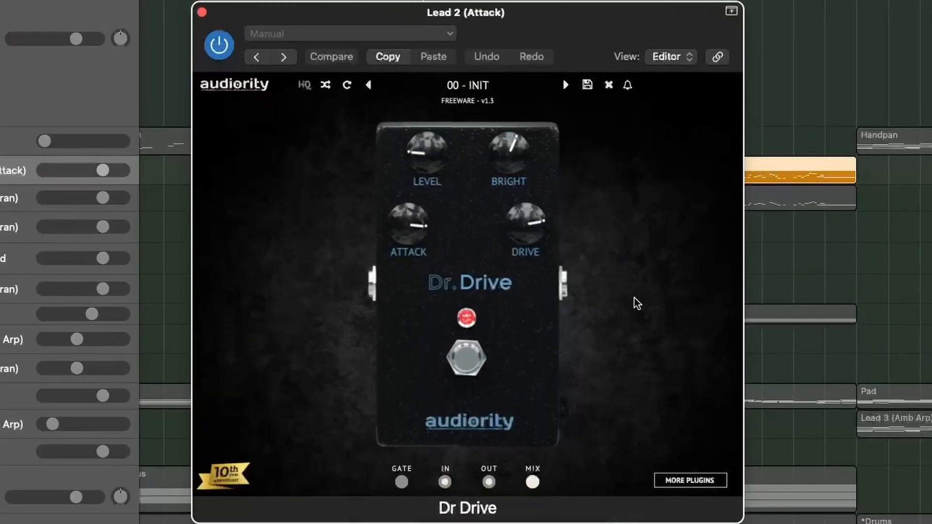
# Step: Inspect the Dr Drive bright, drive and attack controls and the ValhallaSupermassive settings on Lead 2 (Attack)
pyautogui.moveTo(538, 19); pyautogui.dragTo(644, 12)
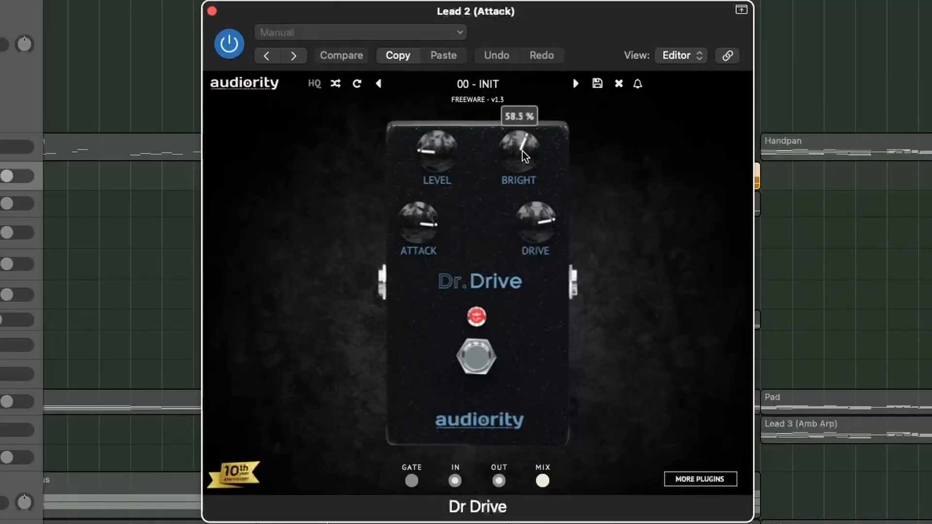
pyautogui.moveTo(527, 229)
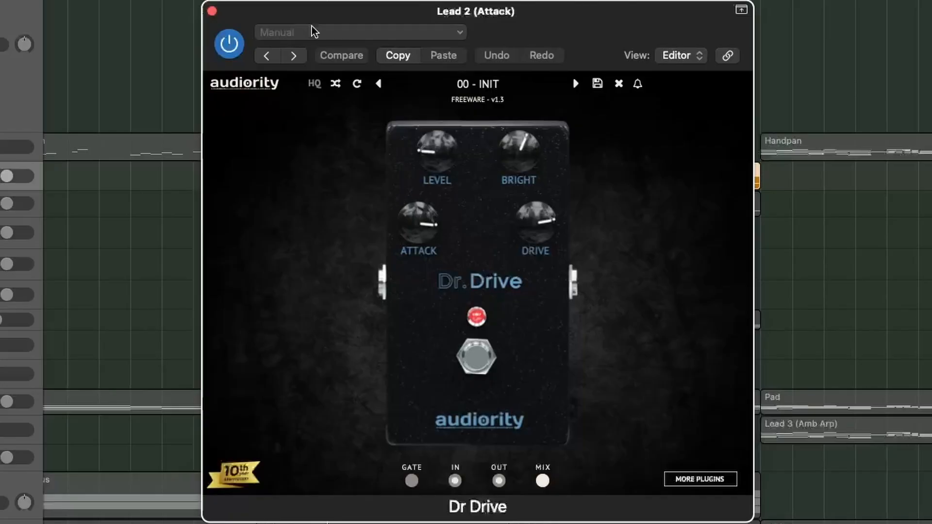
pyautogui.moveTo(410, 229)
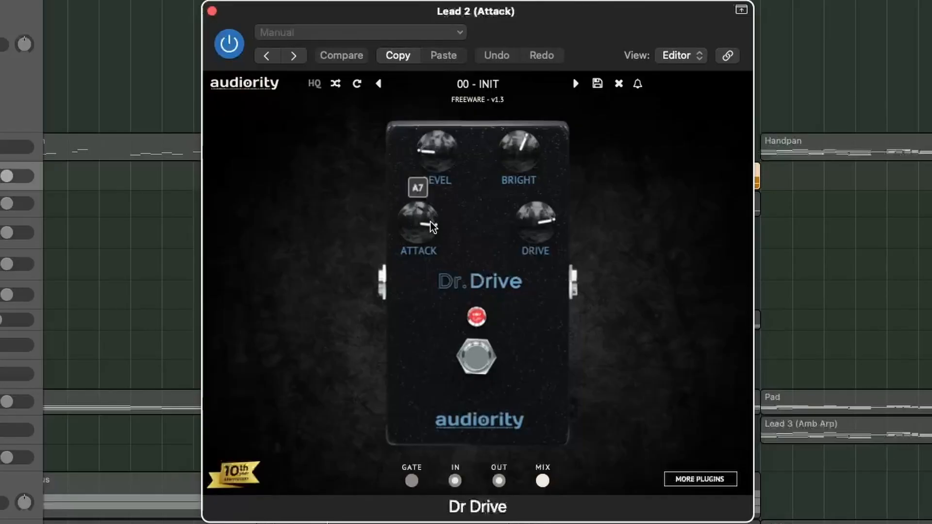
pyautogui.click(213, 10)
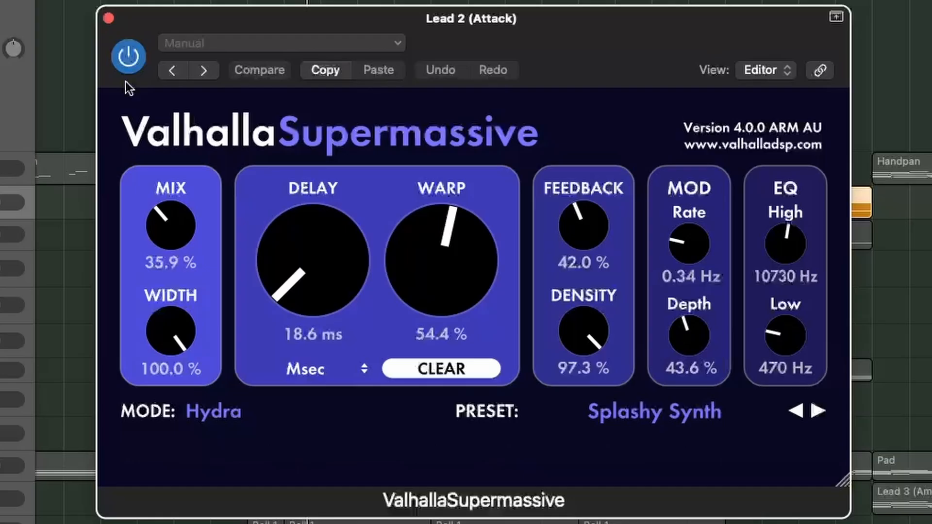
pyautogui.click(108, 18)
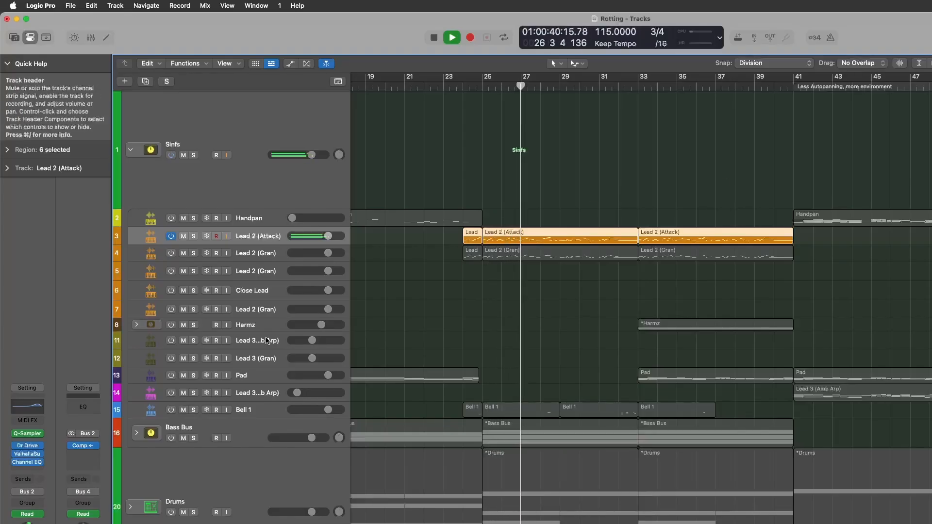
pyautogui.click(27, 454)
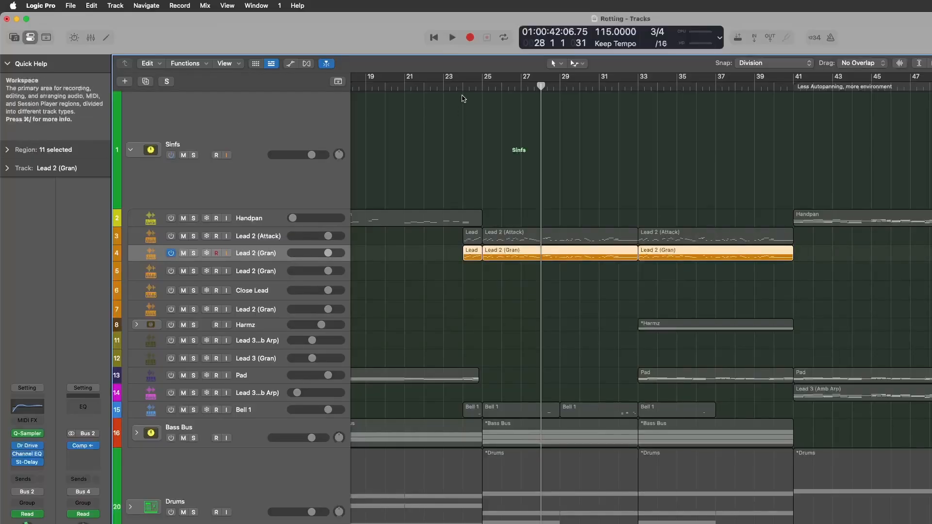
# Step: Move the playhead to bar 24 and examine the short crossfaded loop in Lead 2 (Gran)'s Quick Sampler waveform
pyautogui.click(464, 87)
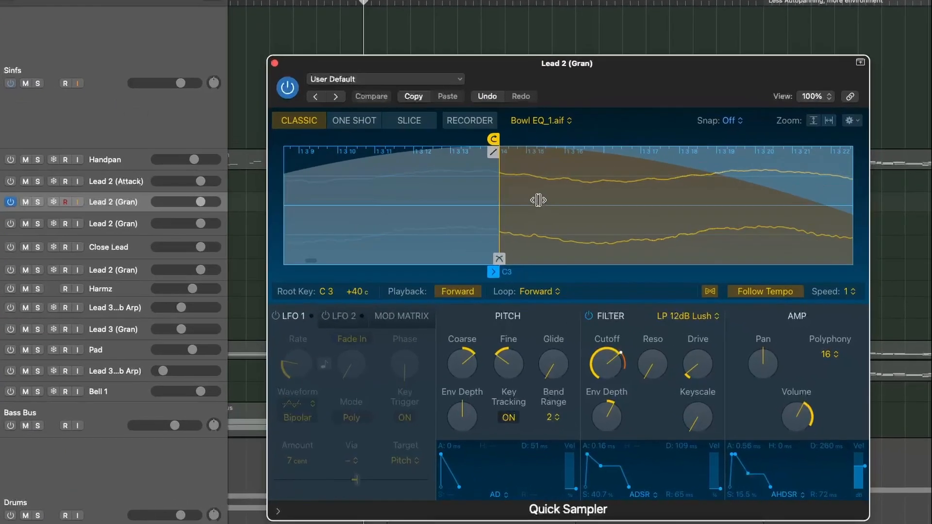
pyautogui.scroll(-3, 537, 200)
pyautogui.scroll(-5, 500, 180)
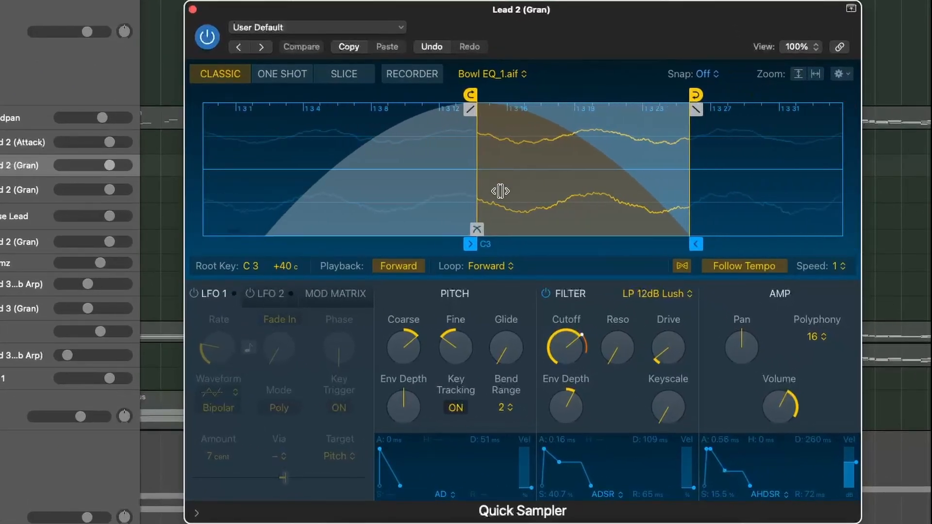
pyautogui.scroll(-5, 504, 189)
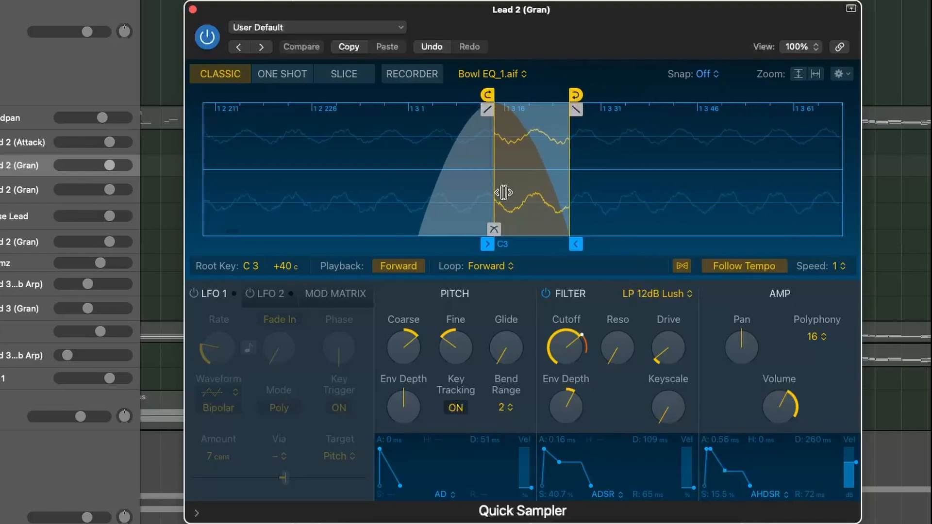
pyautogui.scroll(5, 508, 184)
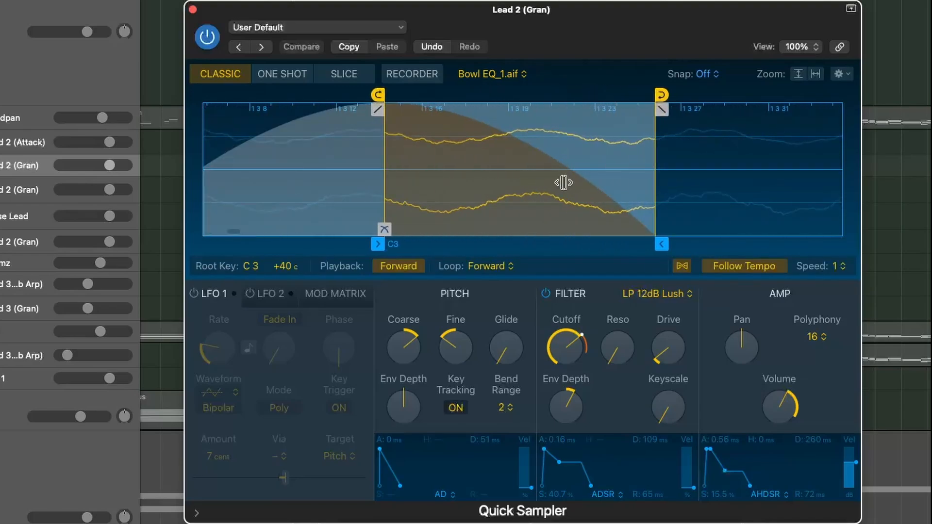
pyautogui.scroll(-1, 534, 188)
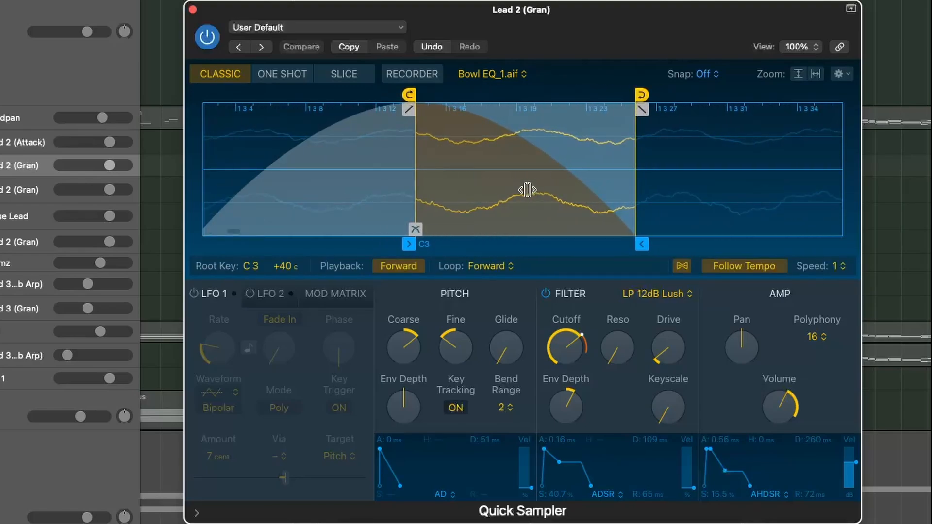
pyautogui.moveTo(545, 16); pyautogui.dragTo(576, 27)
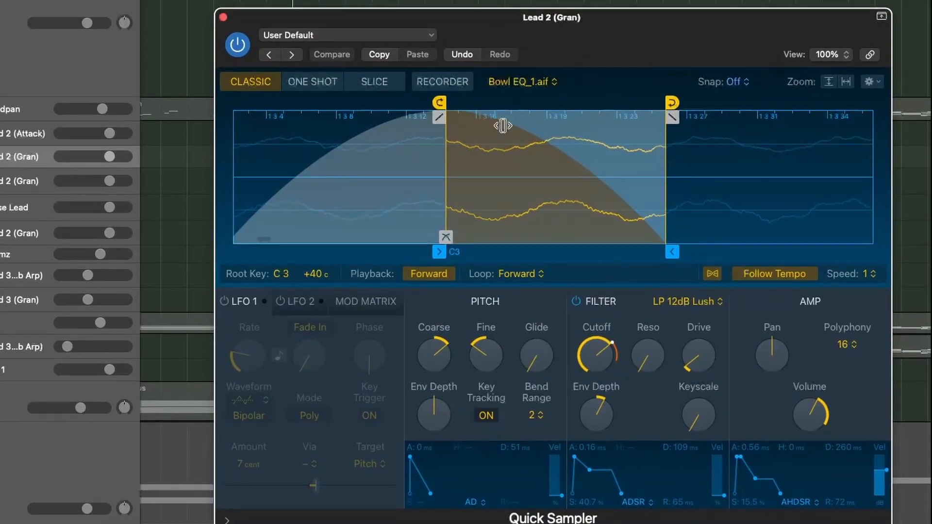
pyautogui.click(30, 159)
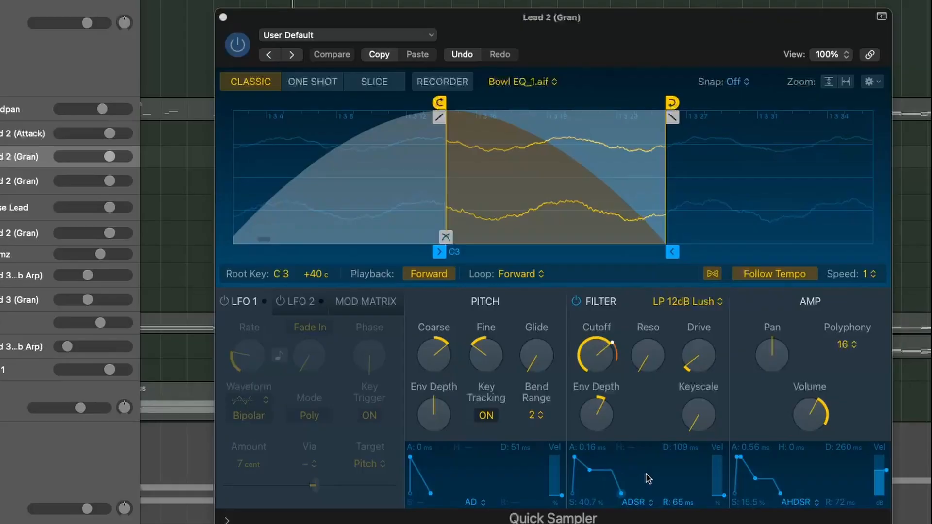
# Step: Review the drive and pitch settings of Lead 2 (Gran) and inspect the loop start point of its sample
pyautogui.moveTo(696, 358)
pyautogui.moveTo(458, 355)
pyautogui.hscroll(-3, 543, 161)
pyautogui.scroll(-5, 541, 166)
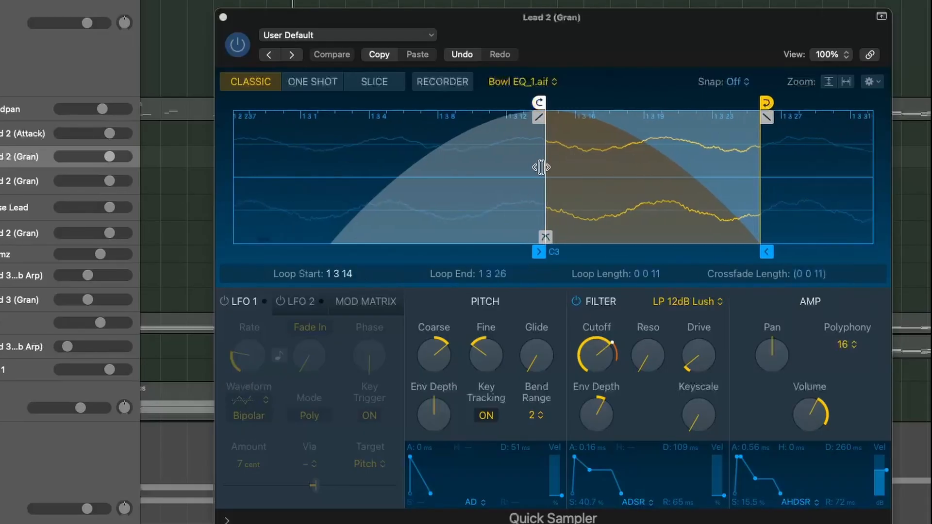
# Step: Examine the crossfaded loop in Lead 2 (Gran)'s Quick Sampler waveform while auditioning the track, and close the plug-in window
pyautogui.scroll(-8, 539, 170)
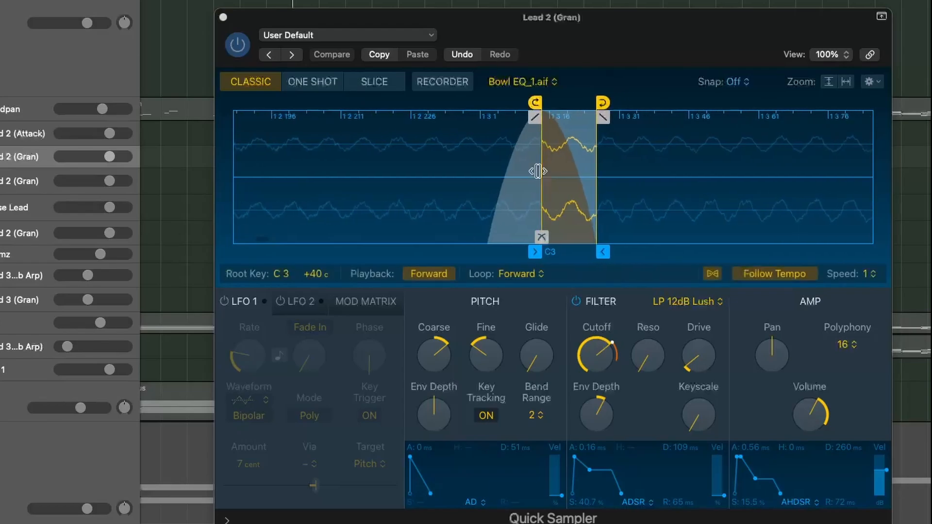
pyautogui.scroll(8, 542, 178)
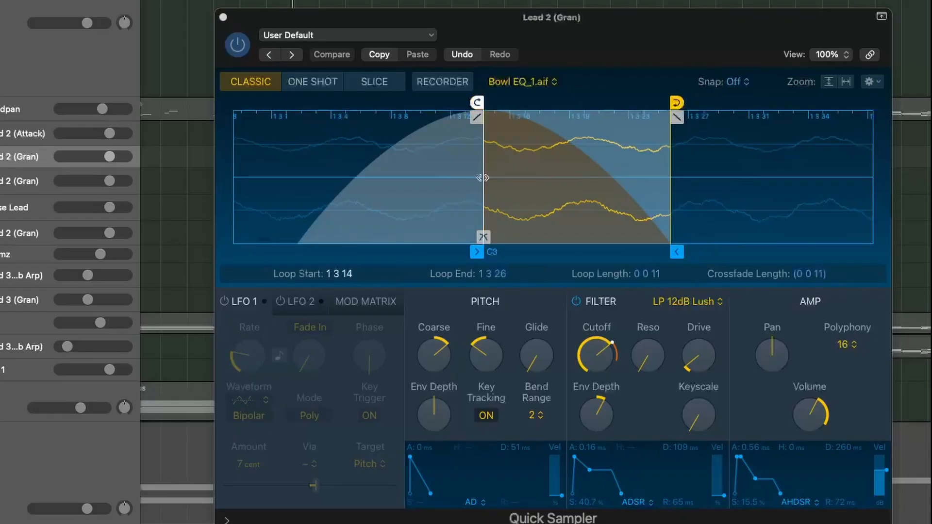
pyautogui.press('space')
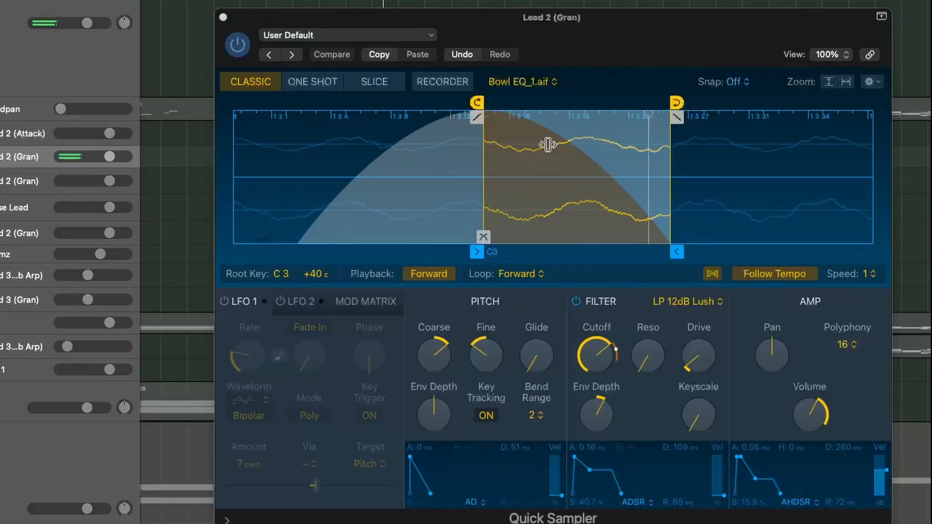
pyautogui.press('space')
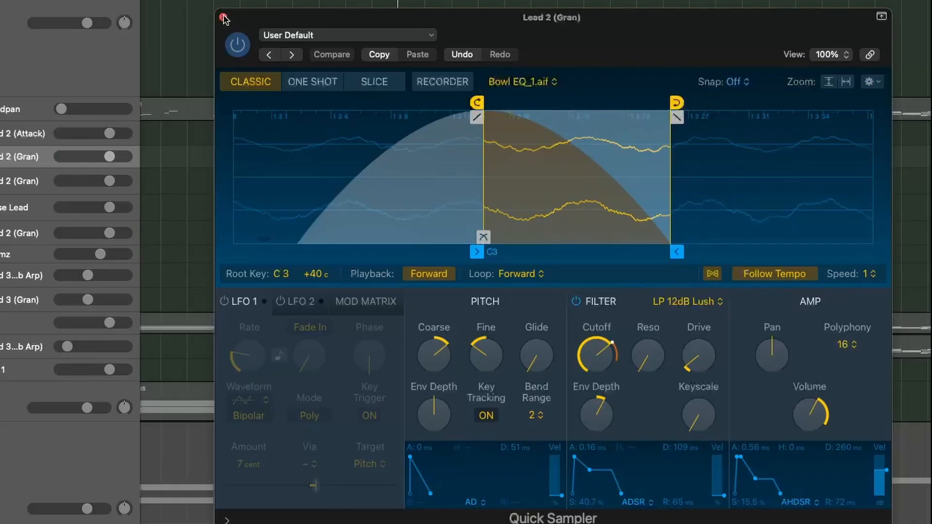
pyautogui.click(223, 18)
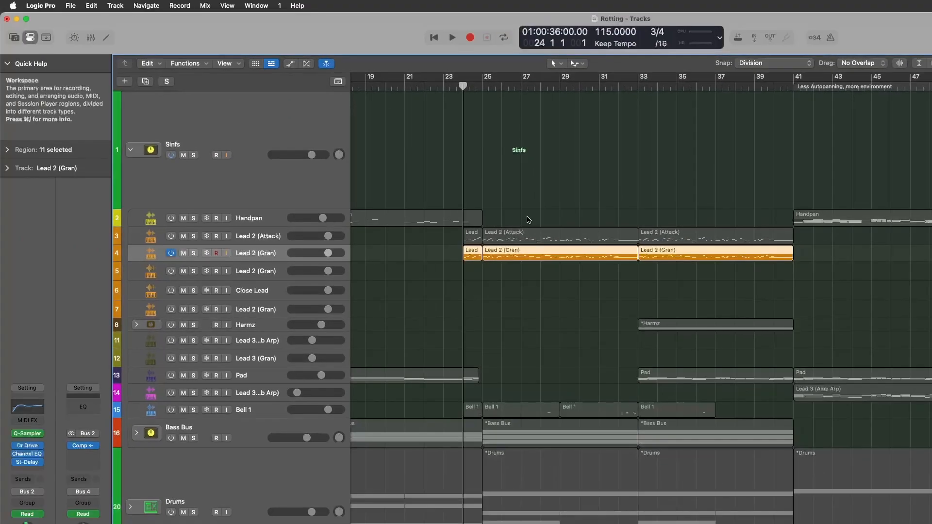
# Step: Play Lead 2 (Gran) from bar 24 and switch on the Lead 2 (Attack) track alongside it
pyautogui.press('space')
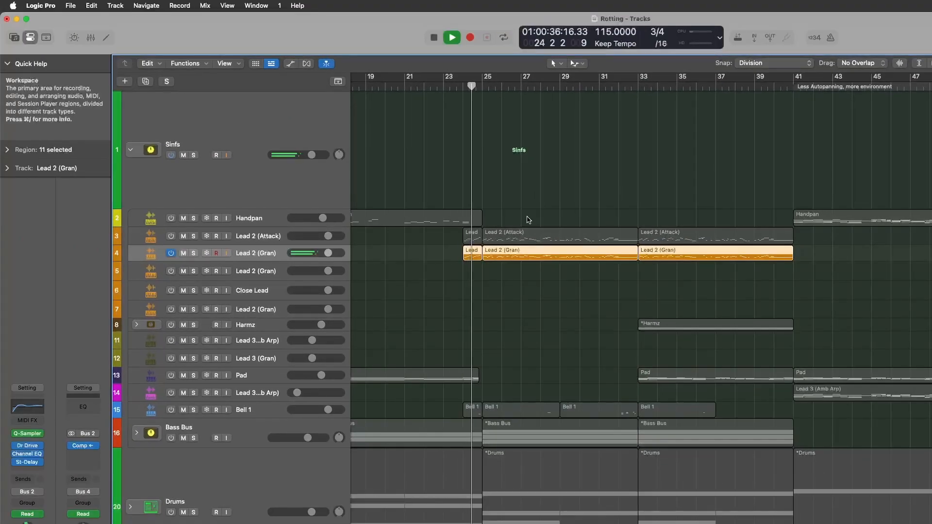
pyautogui.click(171, 236)
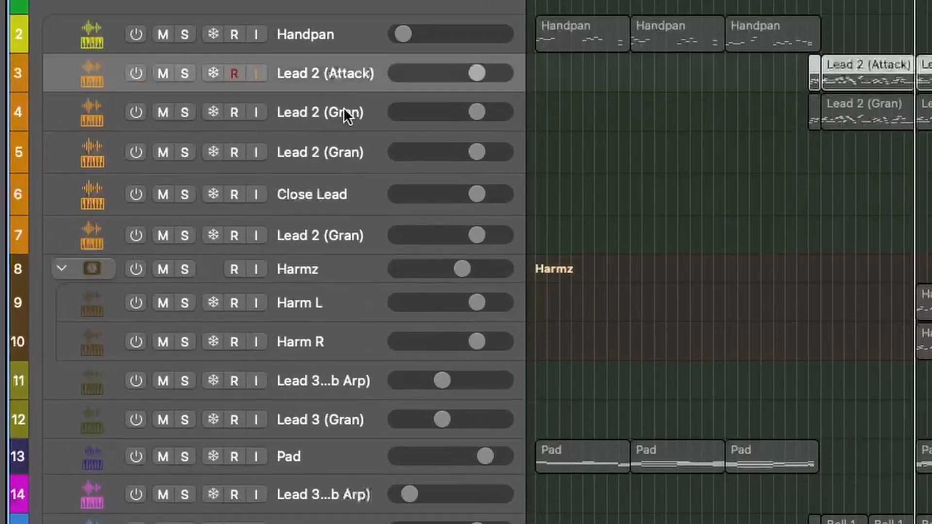
# Step: Select the Harm L and Harm R tracks and play the harmonies with Lead 2 from just before bar 33
pyautogui.click(328, 299)
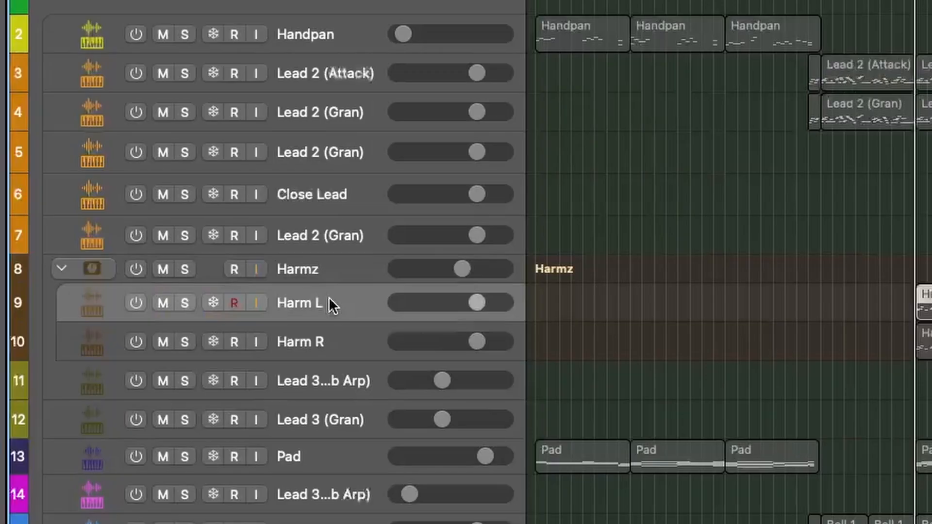
pyautogui.keyDown('shift'); pyautogui.click(322, 335); pyautogui.keyUp('shift')
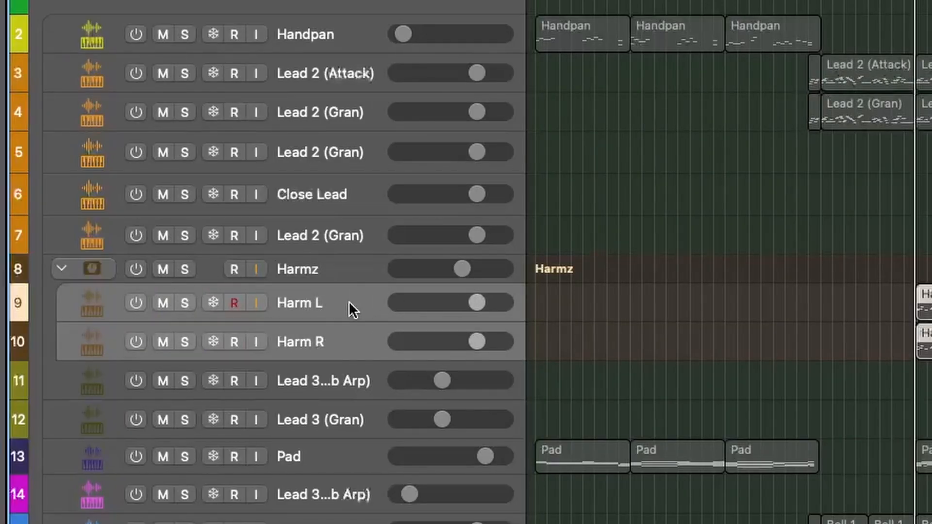
pyautogui.click(323, 336)
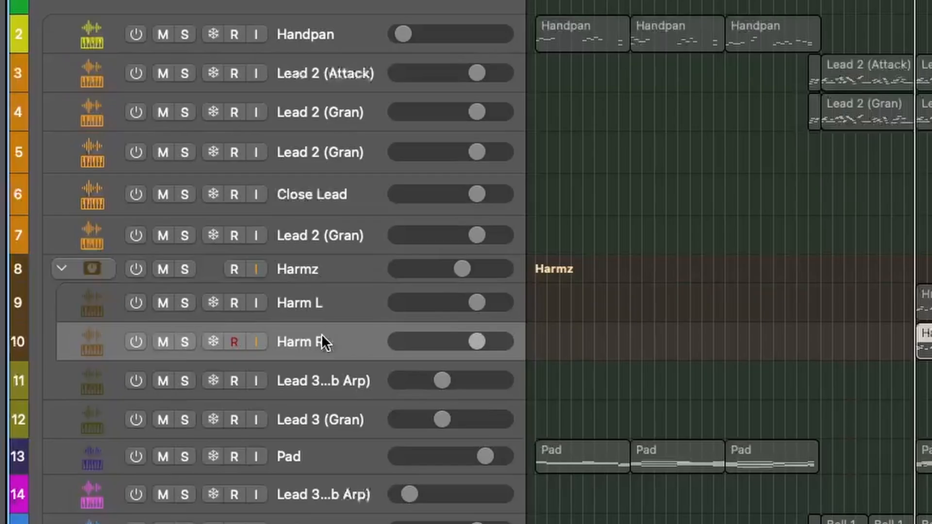
pyautogui.click(331, 307)
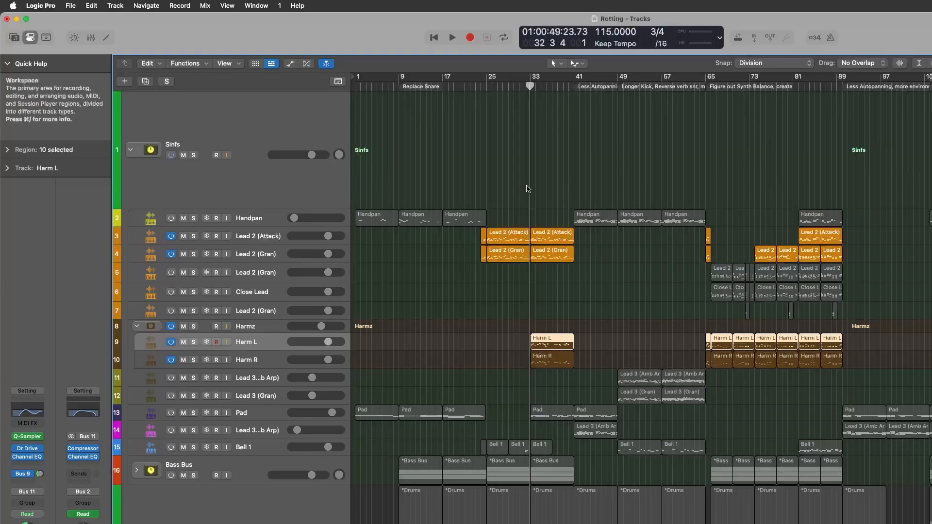
pyautogui.press('space')
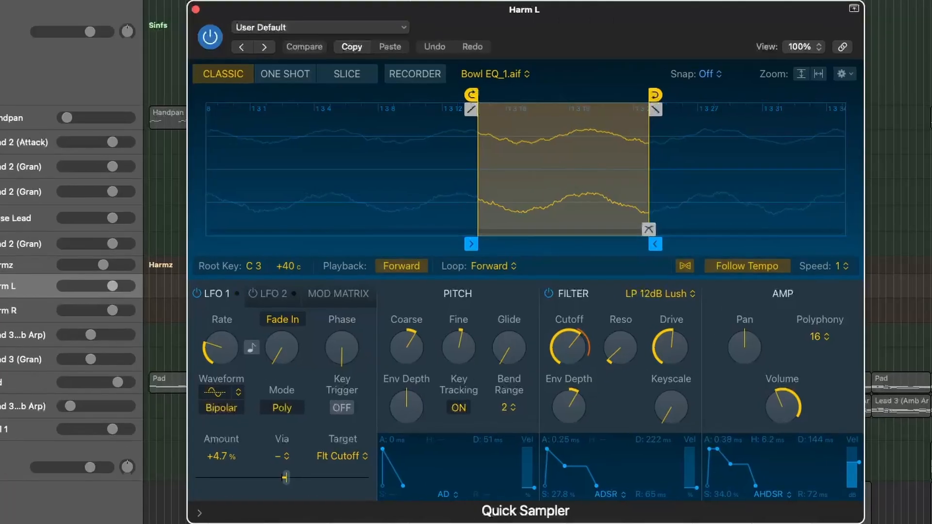
# Step: Review the filter envelope depth and drive in Harm L's Quick Sampler and the knobs of its Dr Drive
pyautogui.click(12, 313)
pyautogui.moveTo(434, 23); pyautogui.dragTo(370, 210)
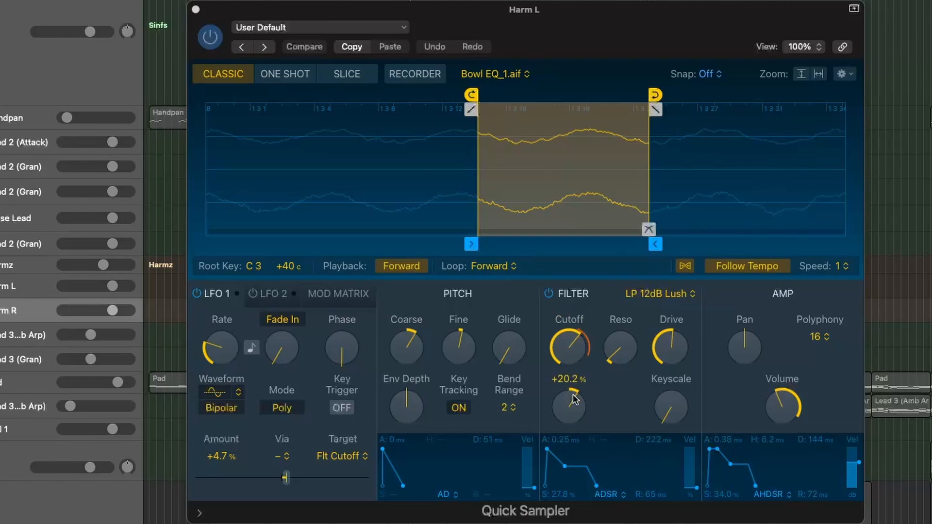
pyautogui.moveTo(672, 342)
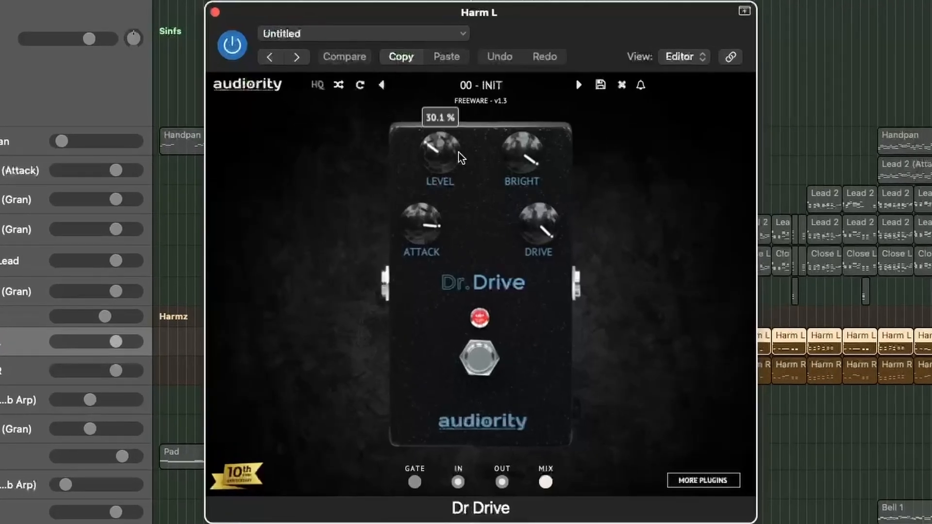
pyautogui.moveTo(522, 205)
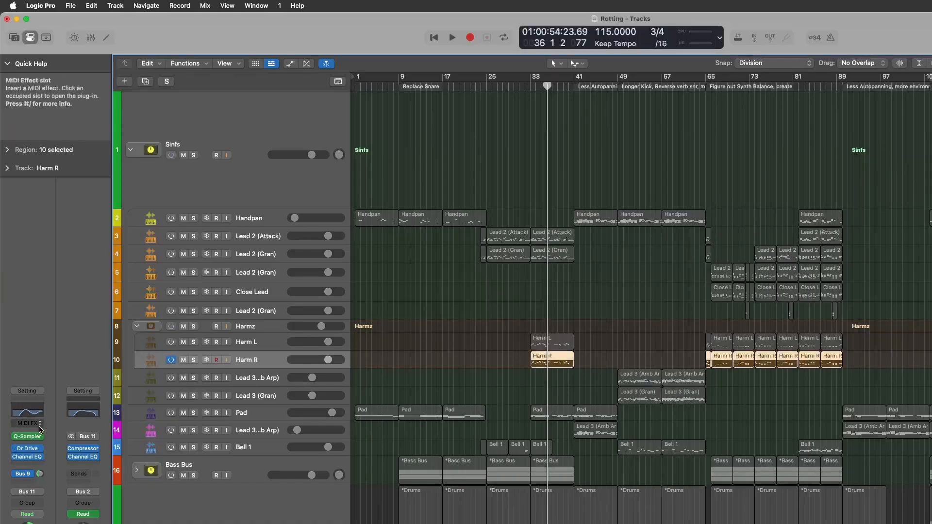
# Step: Review the threshold and release of the Harmz stack's Compressor and inspect its Channel EQ curve
pyautogui.click(27, 449)
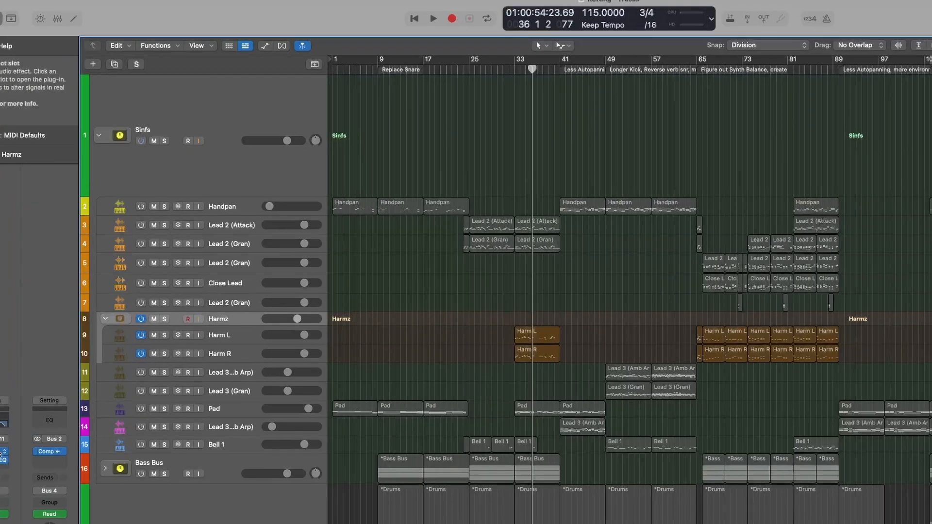
pyautogui.click(28, 449)
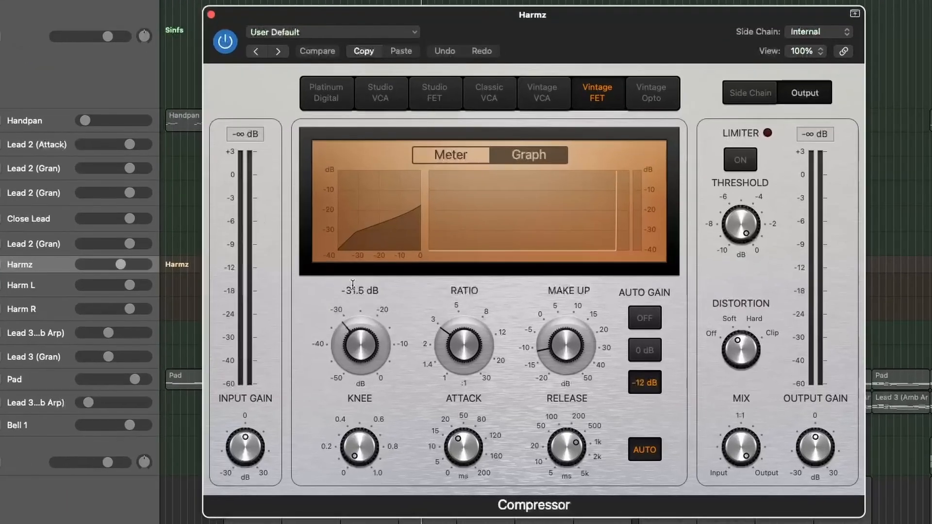
pyautogui.moveTo(582, 442)
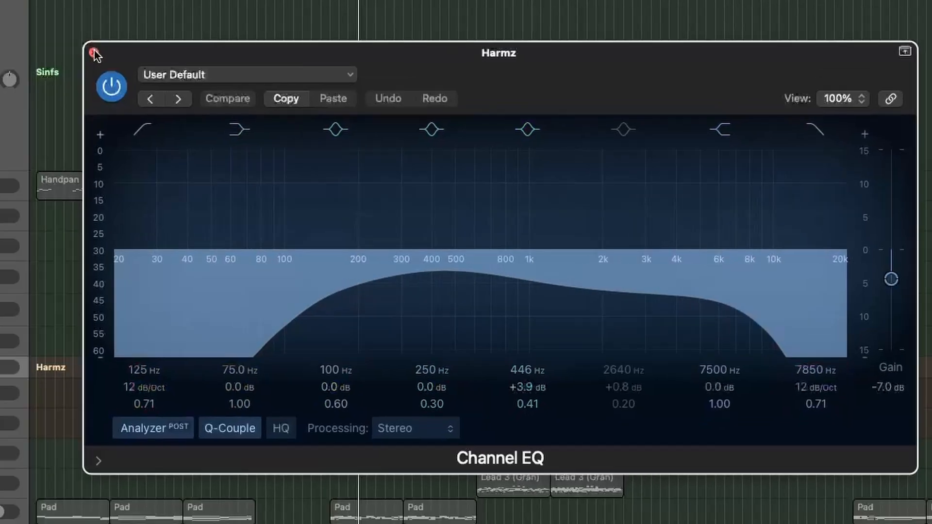
pyautogui.click(94, 52)
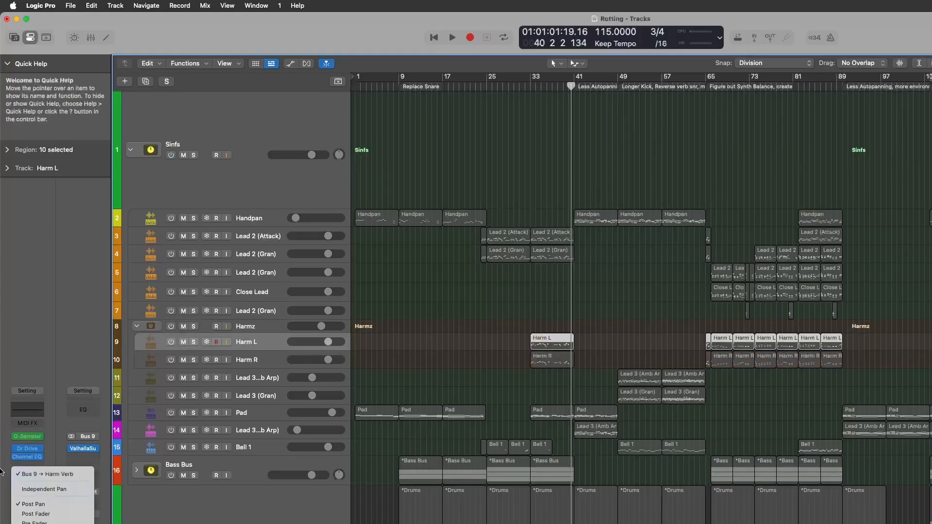
# Step: Compare the ValhallaSupermassive settings on the Harm Verb bus with those on Lead 2 (Attack)
pyautogui.click(1, 471)
pyautogui.click(84, 450)
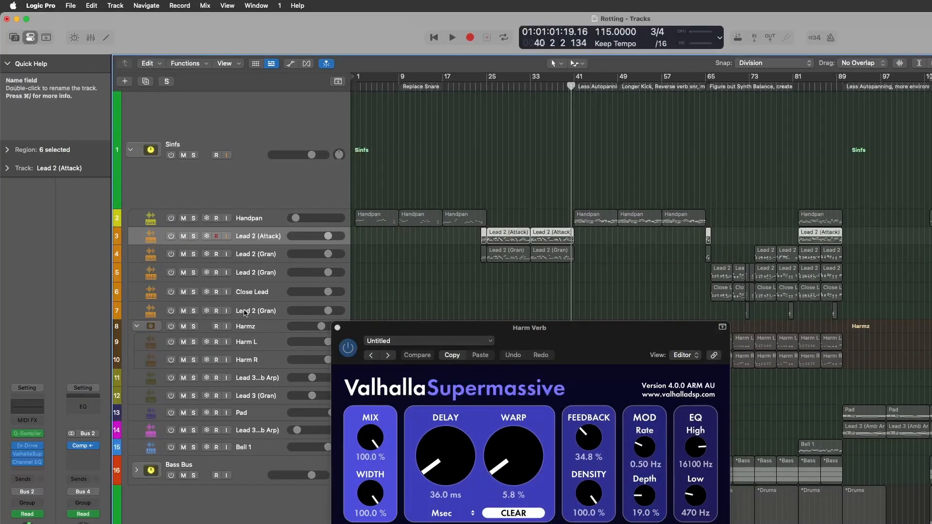
pyautogui.click(27, 453)
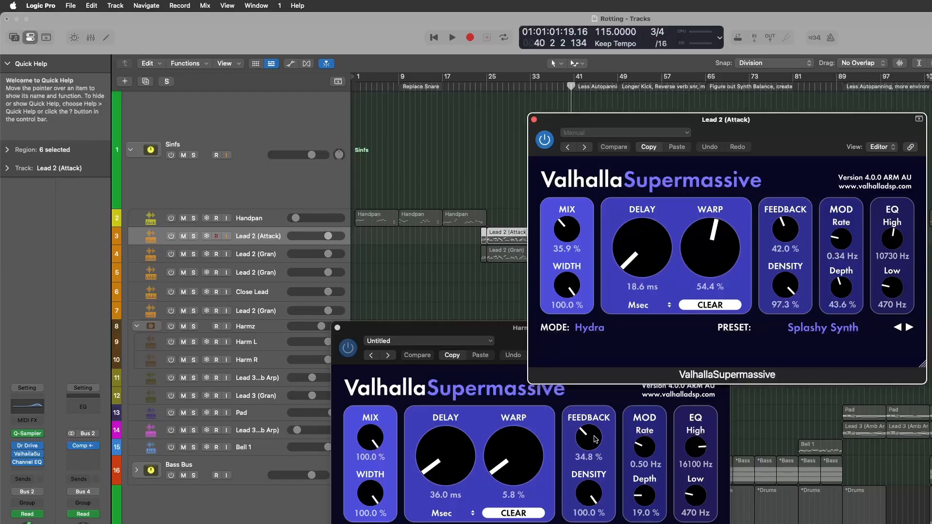
# Step: Hide the plug-in windows and move the playhead back to around bar 33
pyautogui.press('v')
pyautogui.click(549, 86)
pyautogui.click(537, 86)
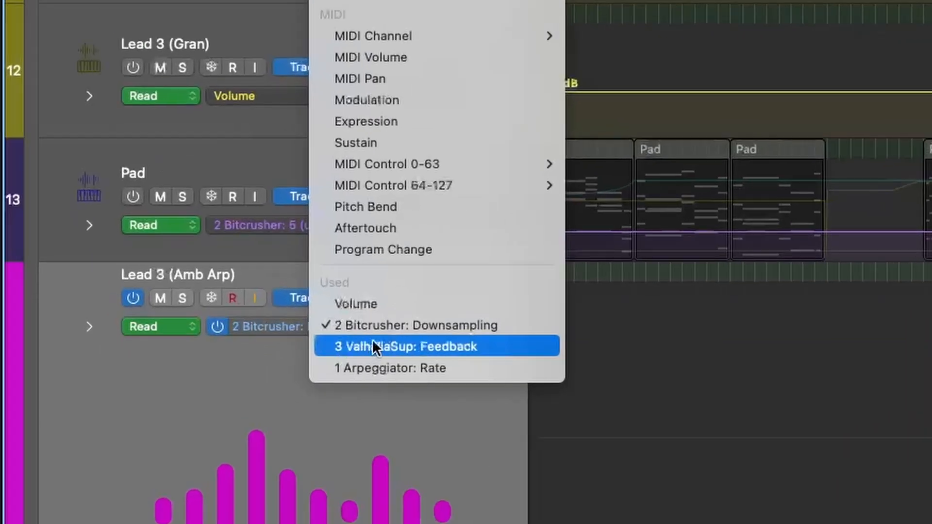
# Step: Show Lead 3 (Amb Arp)'s automation for ValhallaSupermassive Feedback and for Arpeggiator Rate
pyautogui.click(388, 336)
pyautogui.click(375, 331)
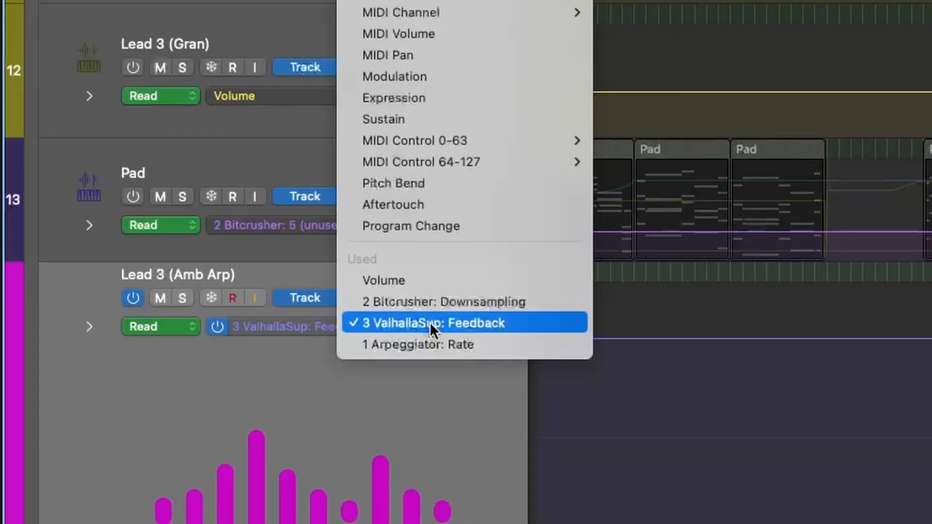
pyautogui.click(461, 347)
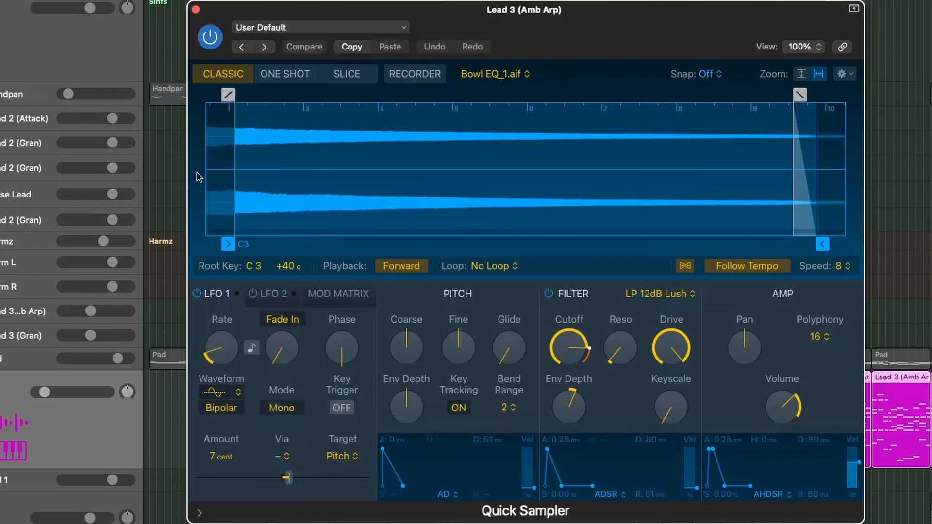
# Step: Close Lead 3 (Amb Arp)'s Quick Sampler, toggle its Bitcrusher bypass and inspect its Tremolo settings
pyautogui.click(196, 10)
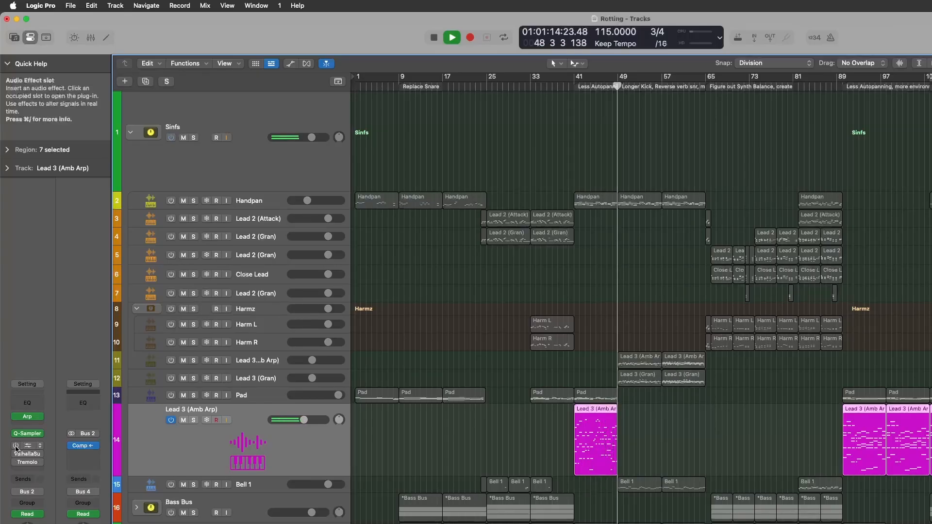
pyautogui.press('space')
pyautogui.click(19, 446)
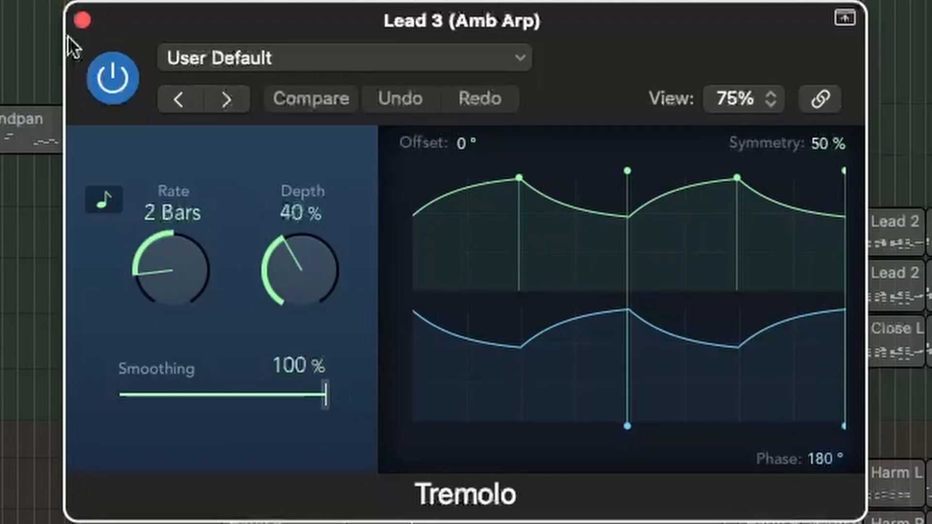
pyautogui.click(80, 22)
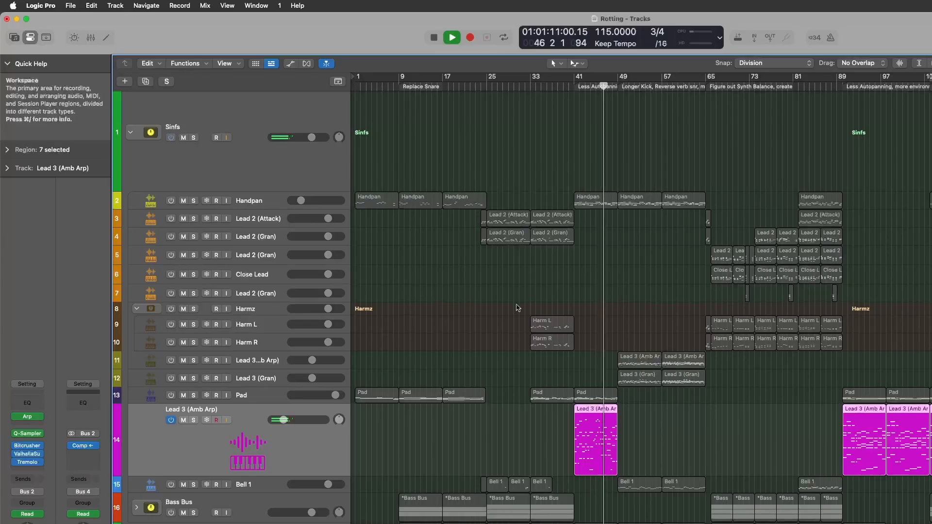
# Step: Move the playhead to bar 41, select the Pad track and play it together with Lead 3 (Amb Arp)
pyautogui.press('space')
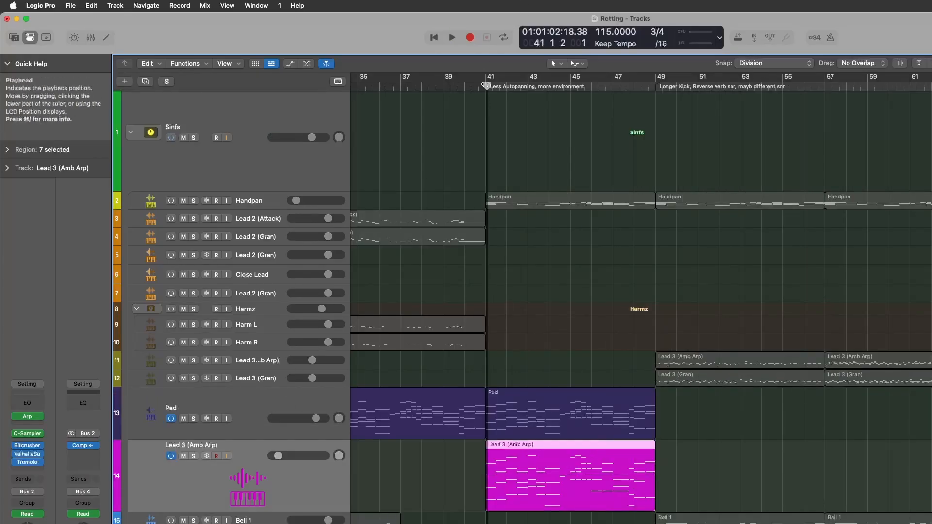
pyautogui.click(486, 87)
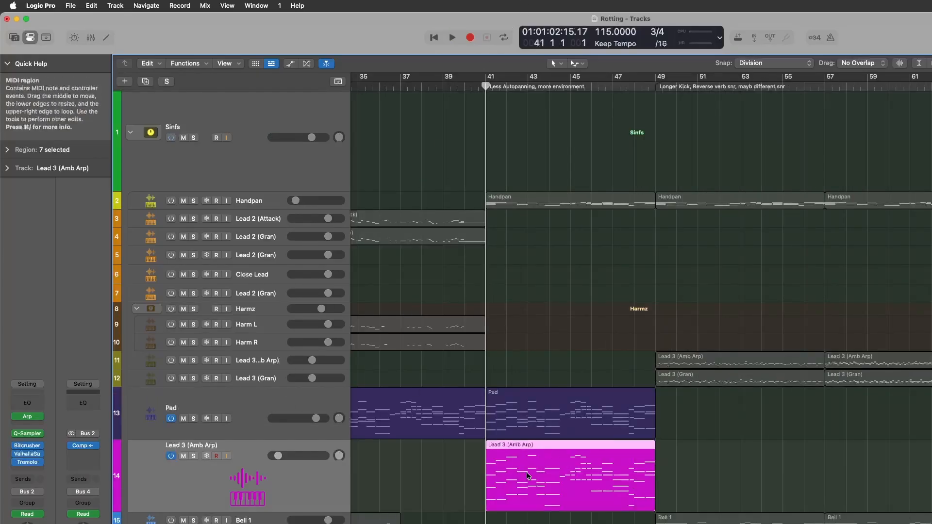
pyautogui.click(194, 409)
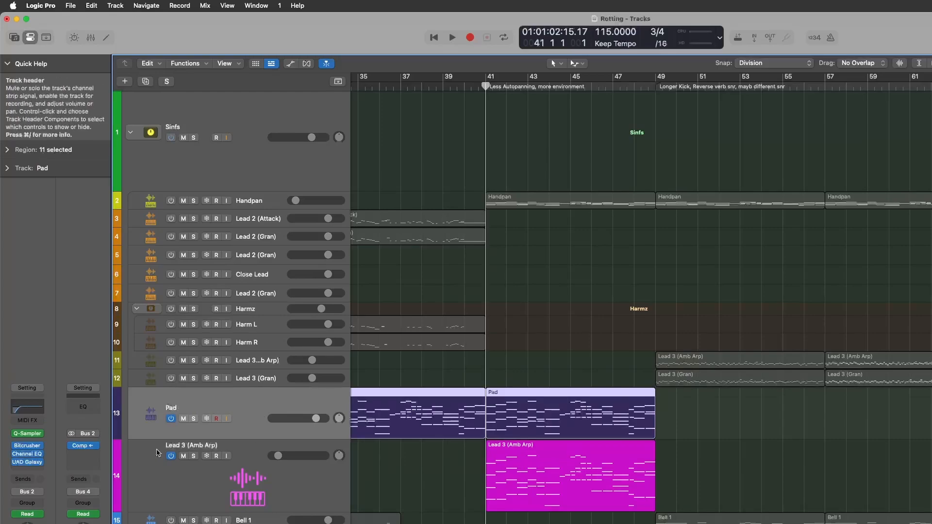
pyautogui.press('space')
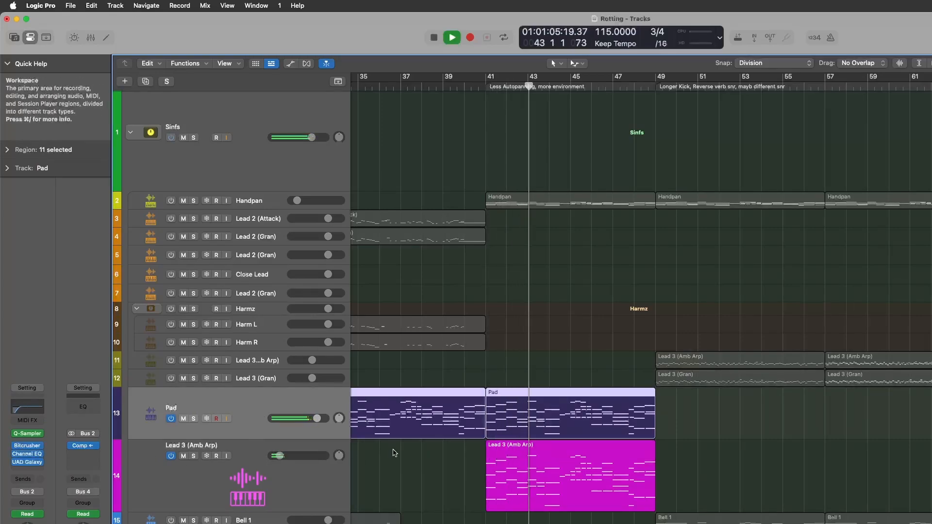
# Step: Switch on the Handpan track during playback and briefly toggle its solo
pyautogui.click(171, 200)
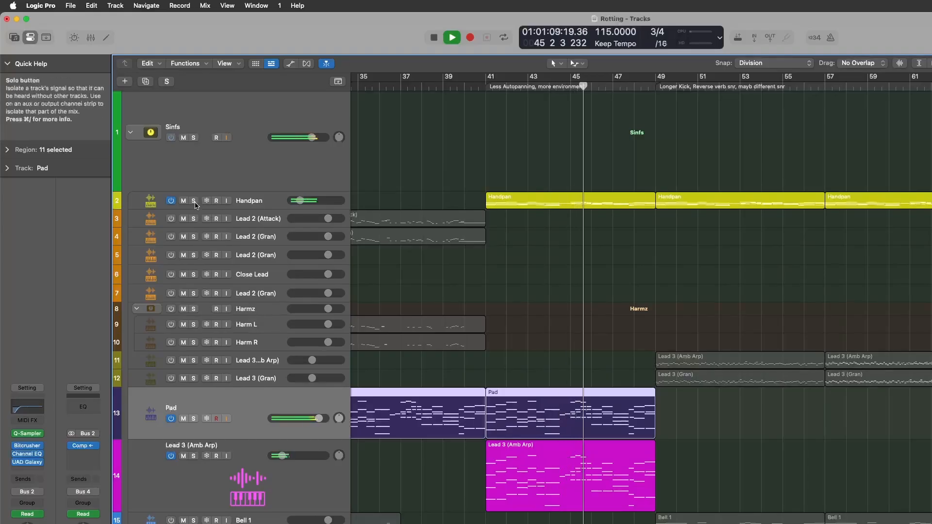
pyautogui.click(193, 201)
pyautogui.click(194, 201)
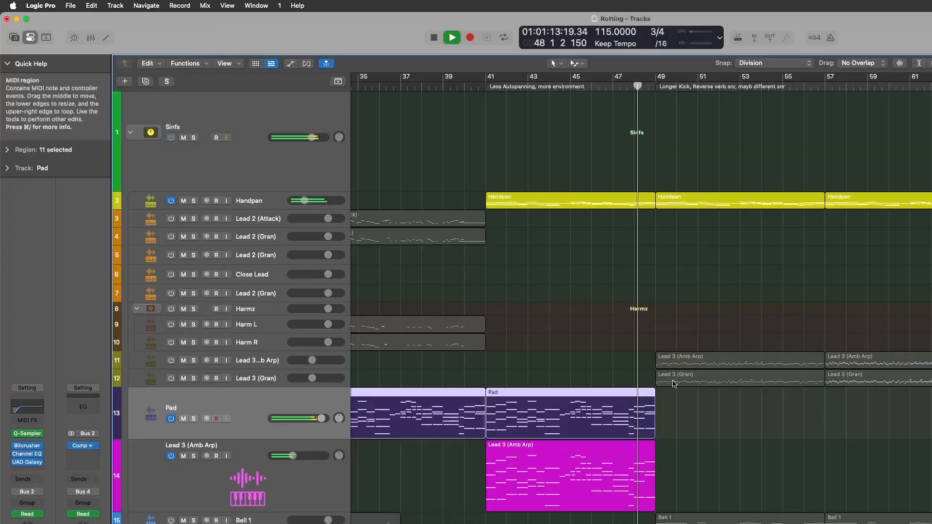
# Step: Select the Lead 3 (Amb Arp) region that starts at bar 41
pyautogui.hscroll(-3, 673, 385)
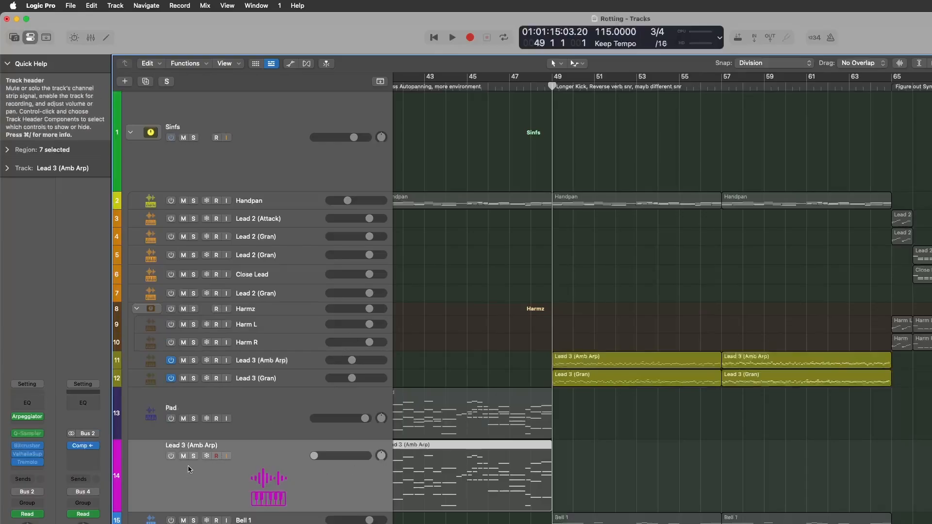
pyautogui.click(449, 451)
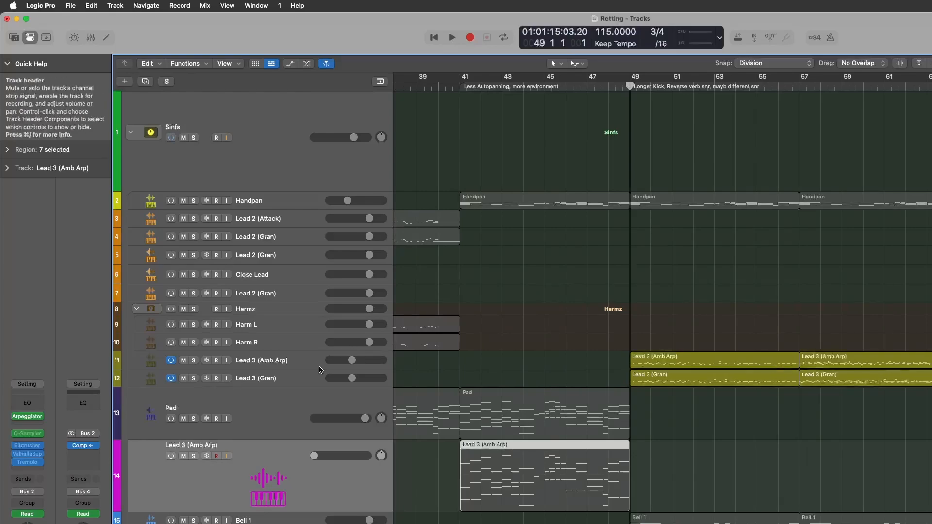
# Step: Select the two Lead 3 (Amb Arp) regions starting at bar 49 and play them together with Lead 3 (Gran)
pyautogui.moveTo(317, 369); pyautogui.dragTo(313, 426)
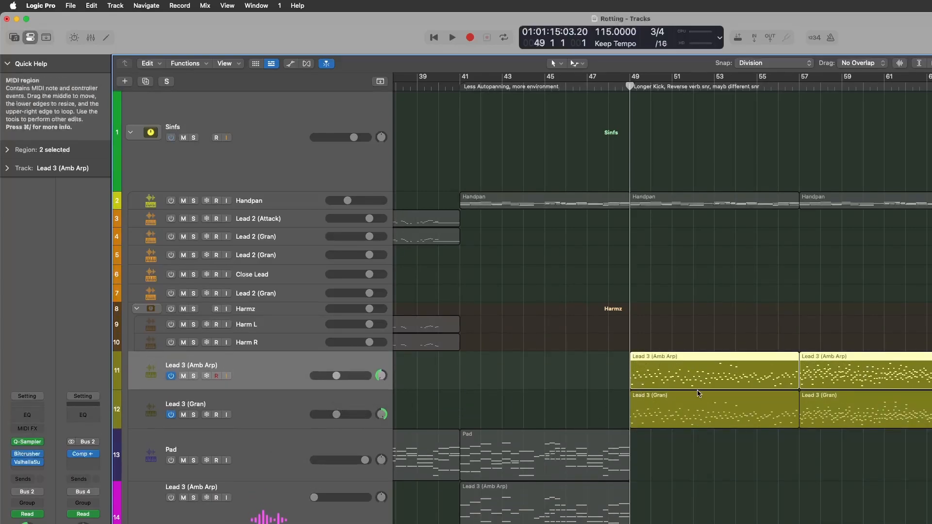
pyautogui.hscroll(5, 694, 393)
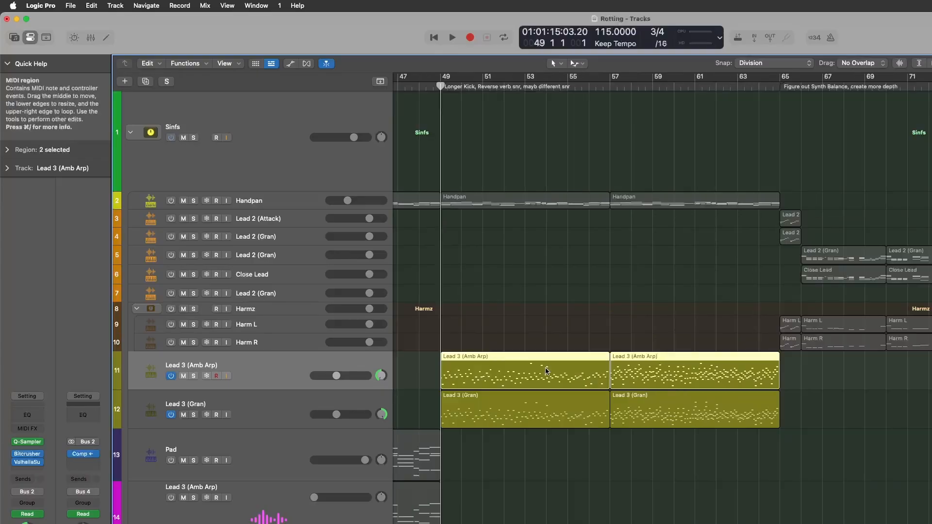
pyautogui.click(459, 371)
pyautogui.hotkey('shift', 'Right')
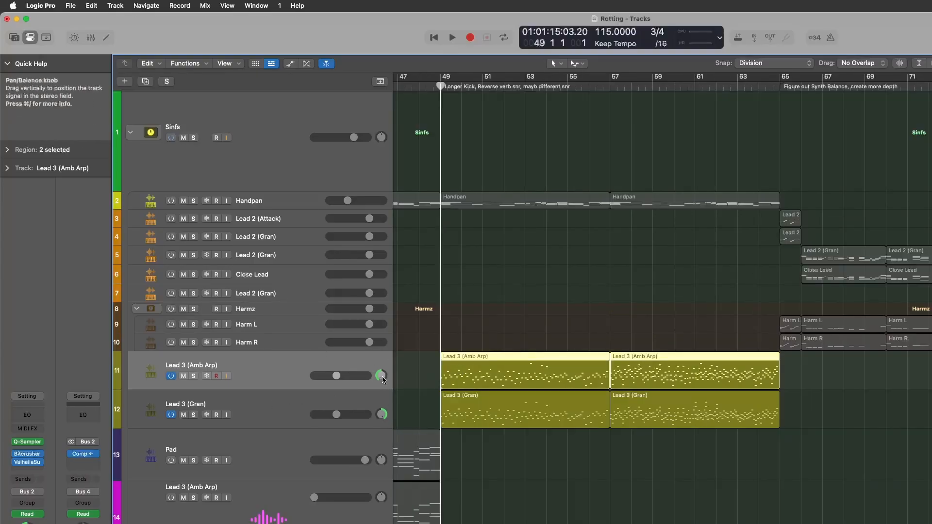
pyautogui.press('space')
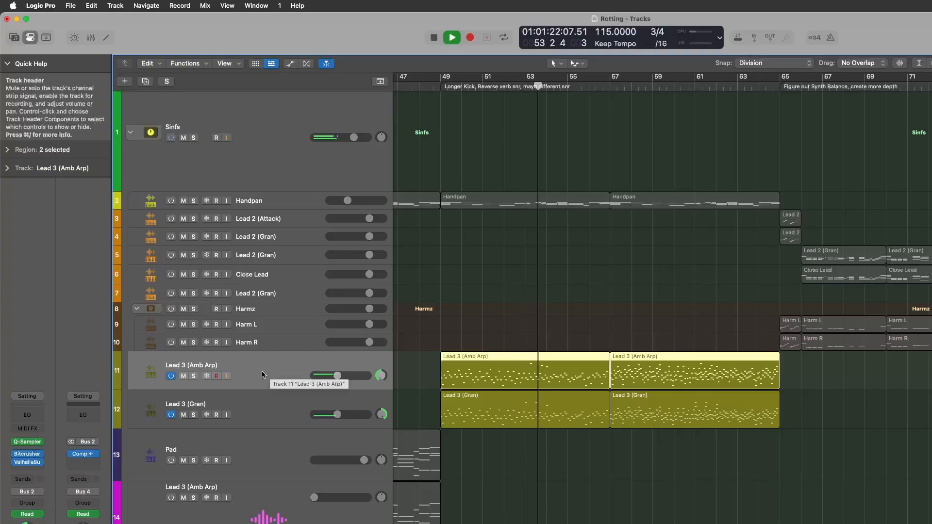
pyautogui.press('space')
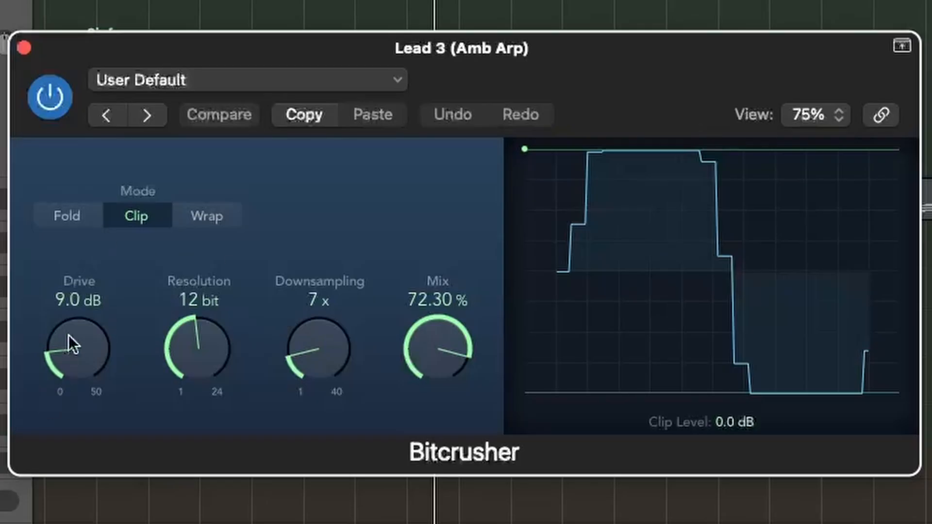
# Step: Inspect the Bitcrusher and Quick Sampler on Lead 3 (Amb Arp), plus the Quick Sampler loop and ValhallaSupermassive on Lead 3 (Gran)
pyautogui.click(21, 51)
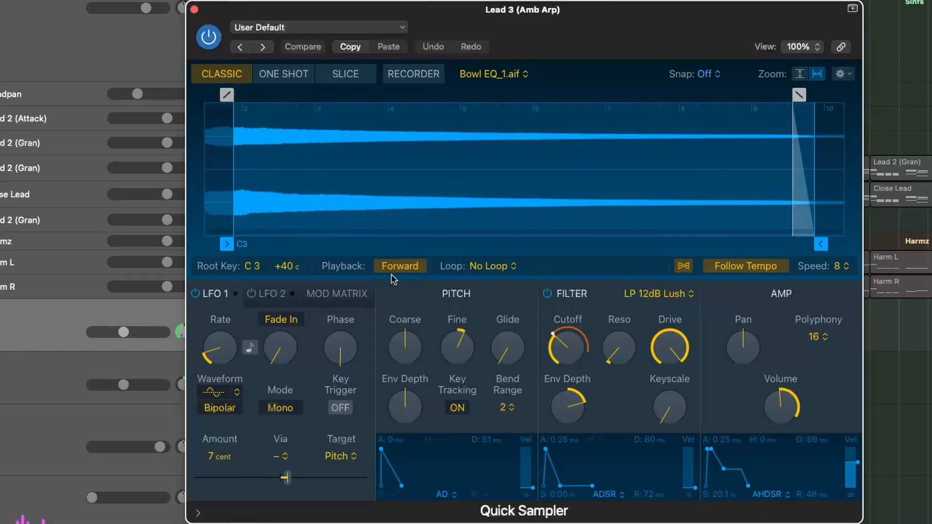
pyautogui.press('Down')
pyautogui.scroll(-6, 635, 204)
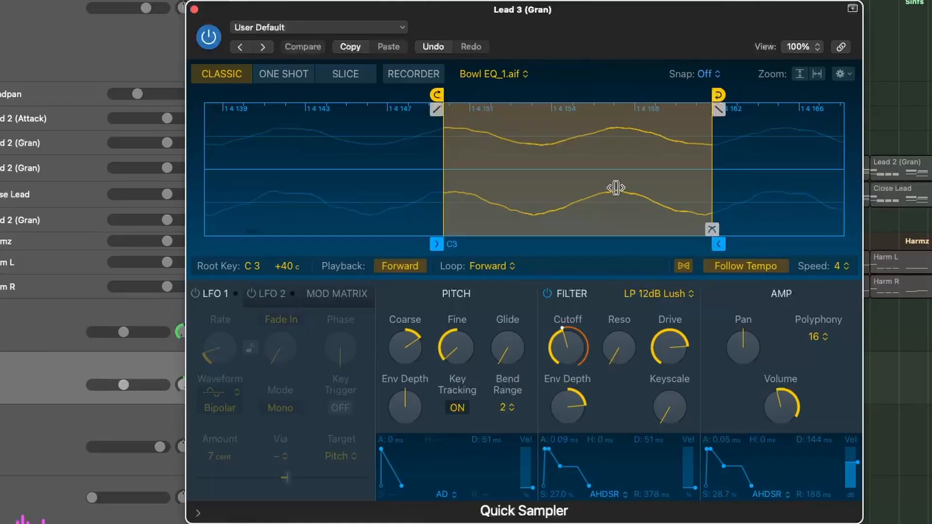
pyautogui.moveTo(397, 342)
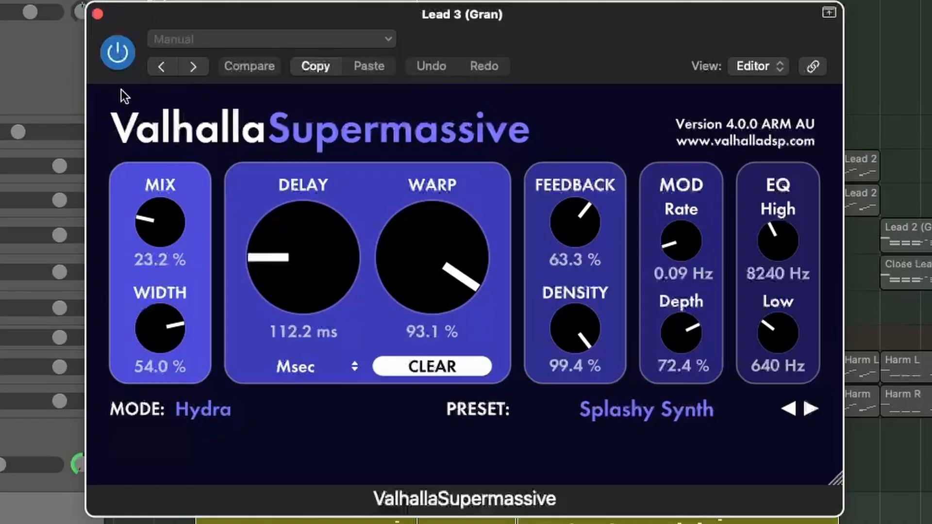
pyautogui.click(98, 14)
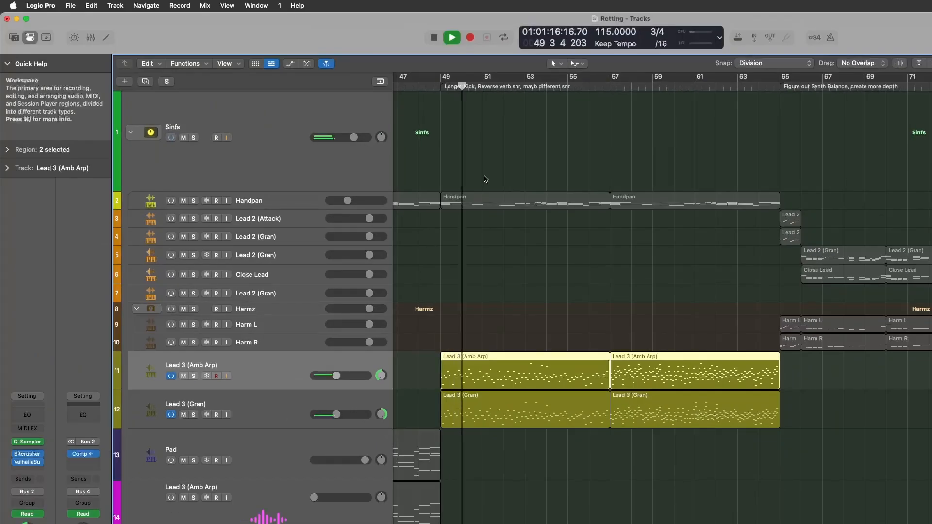
# Step: Solo Lead 3 (Amb Arp) and Lead 3 (Gran) in turn during playback, ending with both layers playing together
pyautogui.click(194, 376)
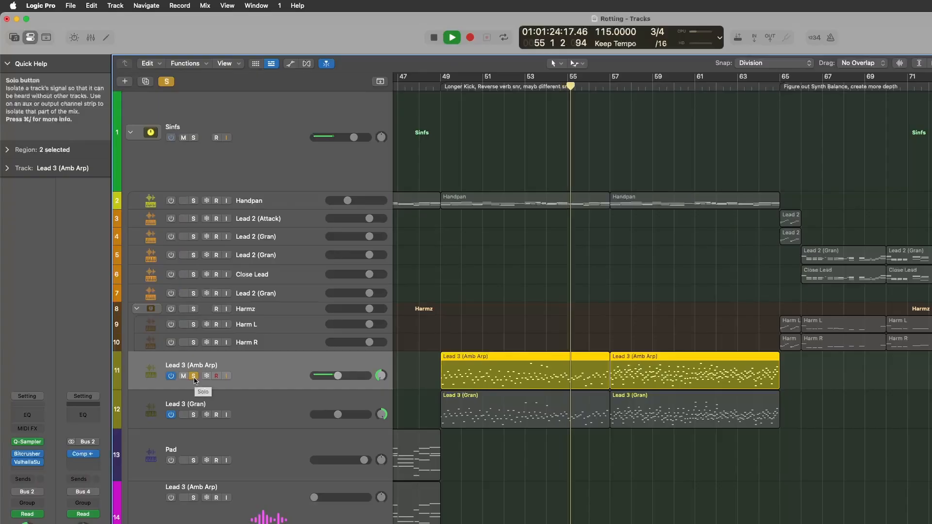
pyautogui.click(194, 377)
pyautogui.click(194, 415)
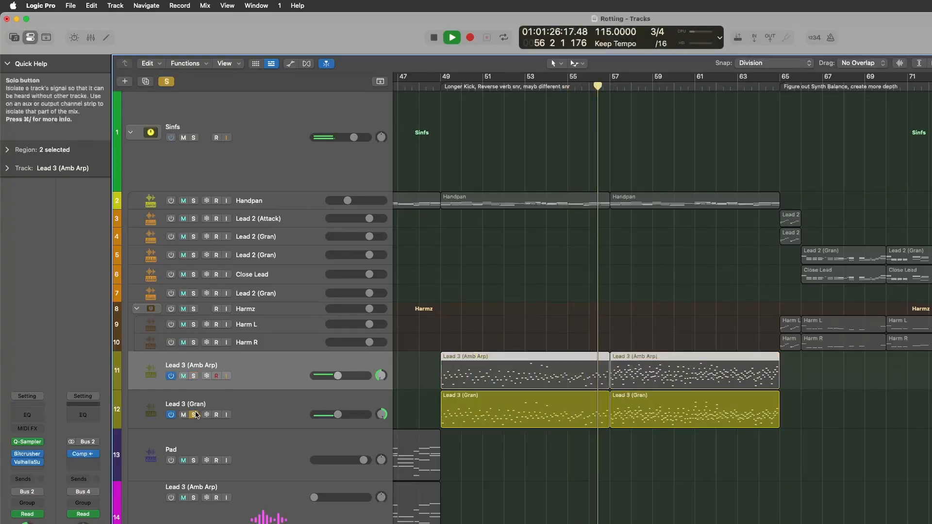
pyautogui.click(288, 419)
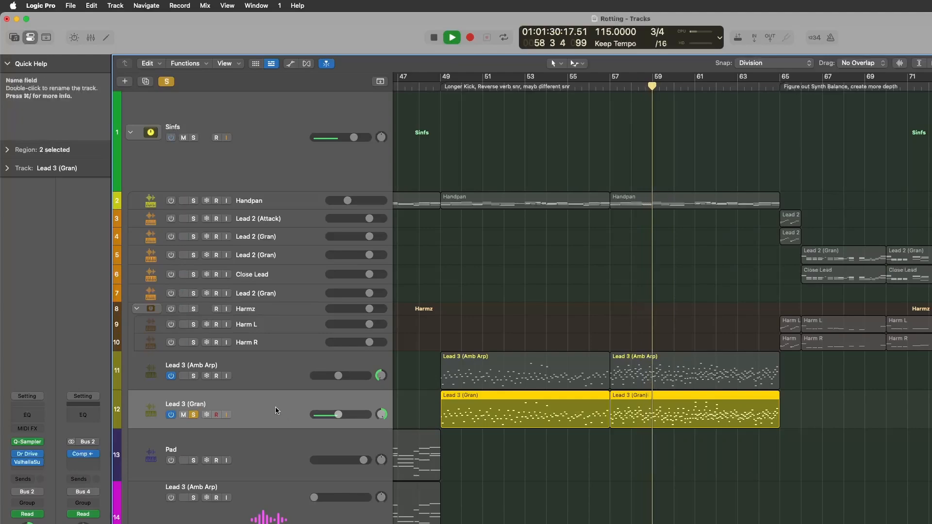
pyautogui.click(193, 415)
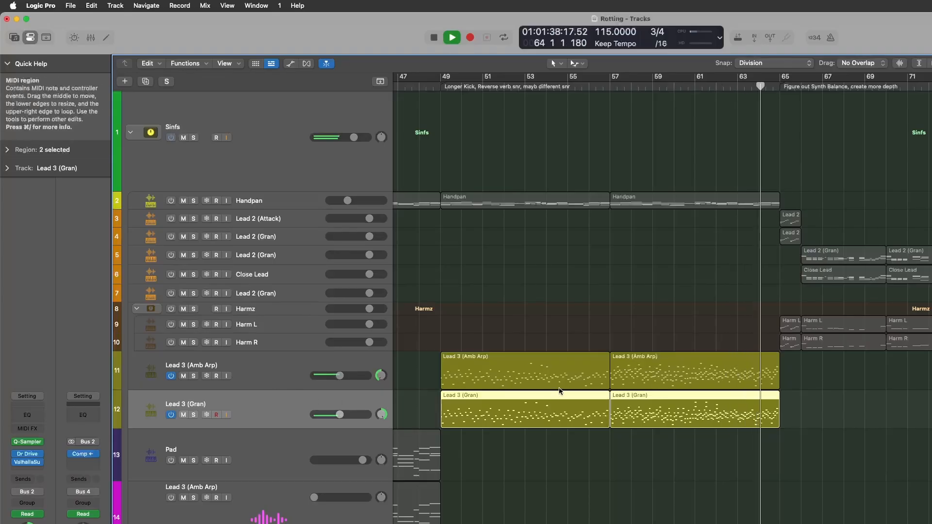
# Step: Compare the Lead 2 (Gran) and Close Lead tracks that enter at bar 66 by selecting each in turn
pyautogui.press('super+Left')
pyautogui.press('super+Left')
pyautogui.press('super+Left')
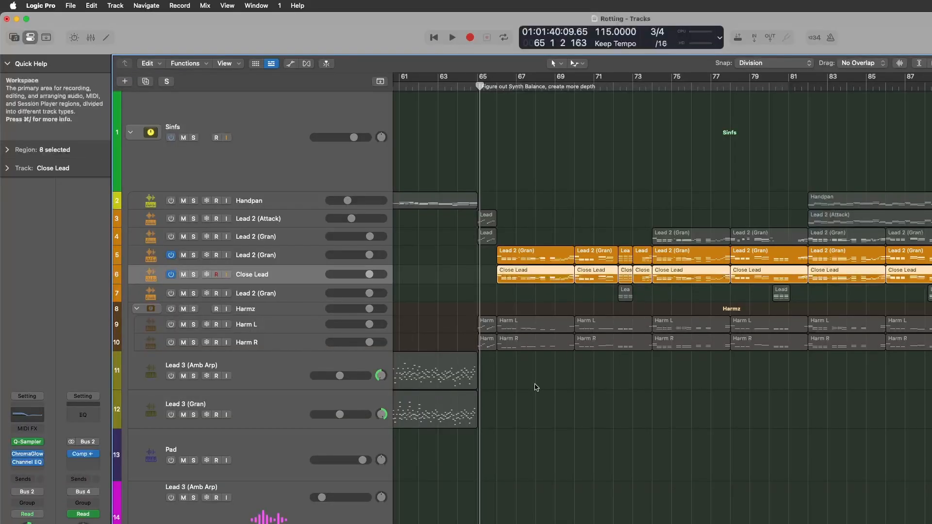
pyautogui.click(288, 258)
pyautogui.click(280, 280)
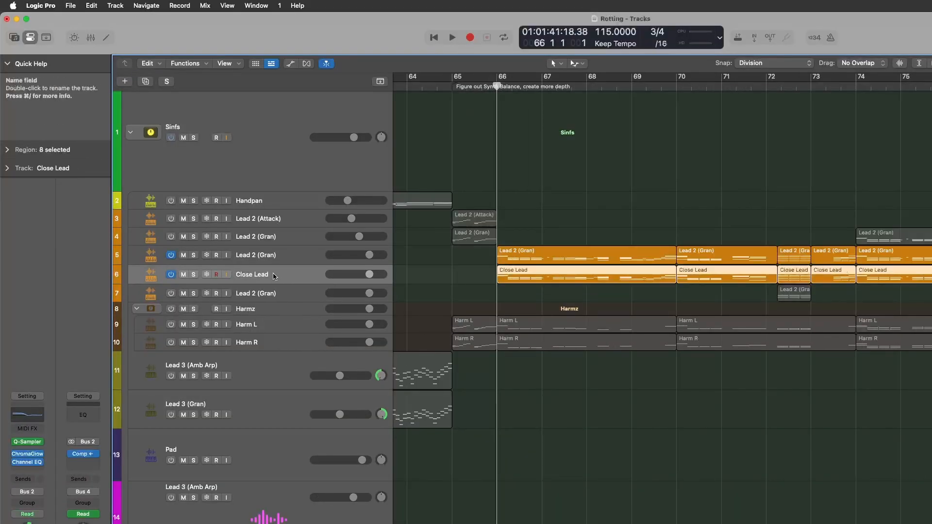
pyautogui.click(271, 258)
pyautogui.click(272, 281)
# Step: Select Lead 2 (Gran) on track 5 and examine its Quick Sampler loop and pitch settings up close
pyautogui.click(279, 256)
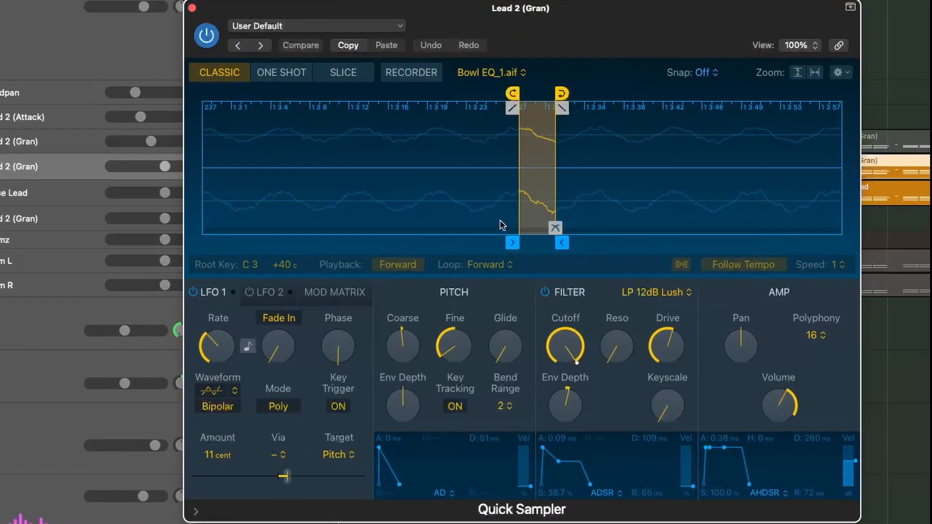
pyautogui.scroll(5, 585, 195)
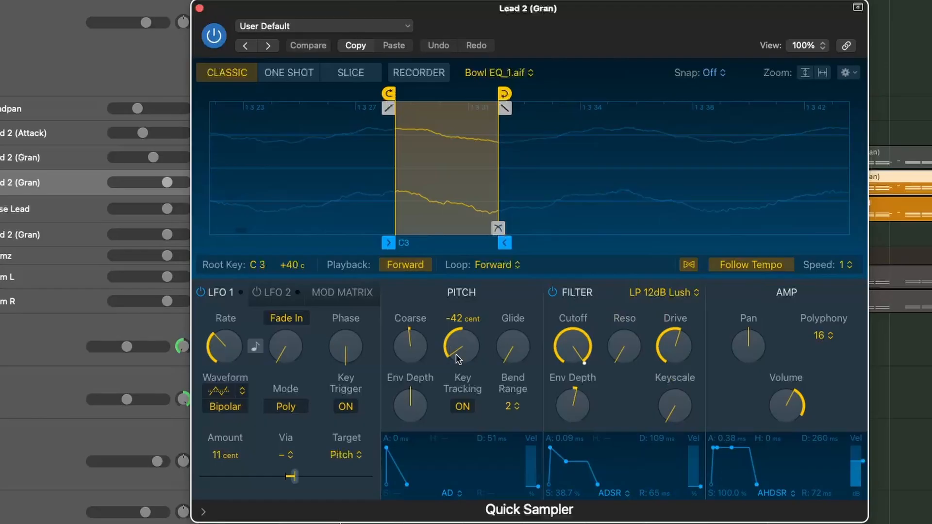
pyautogui.click(200, 8)
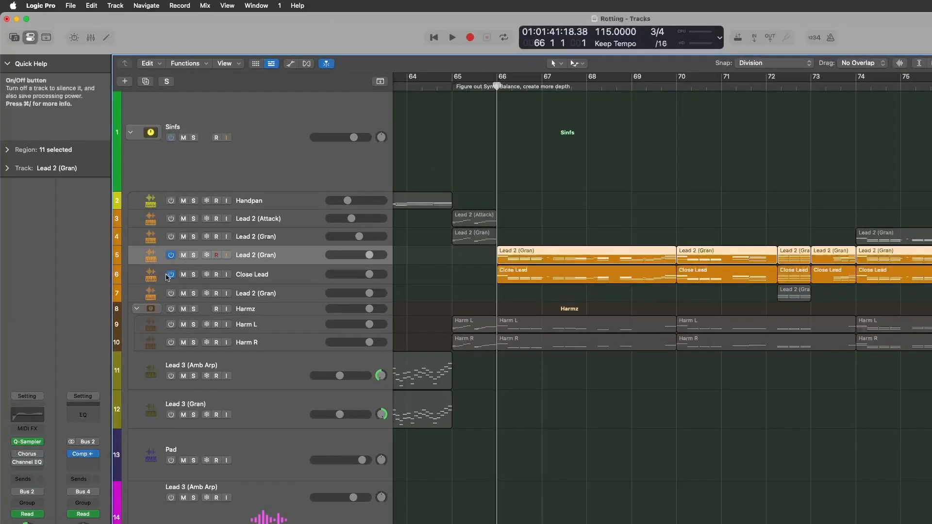
# Step: Switch off Close Lead, play Lead 2 (Gran) on track 5 alone from bar 66 and inspect its Chorus settings
pyautogui.click(170, 275)
pyautogui.press('space')
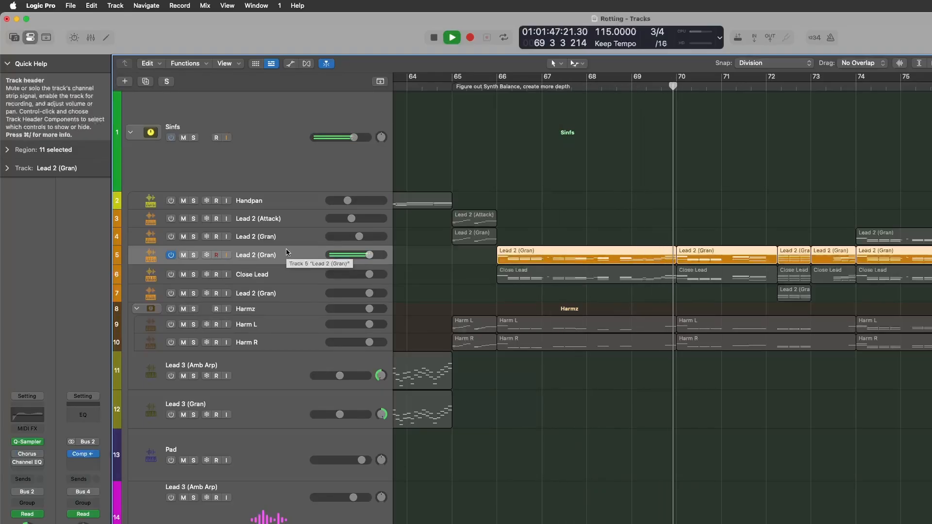
pyautogui.press('space')
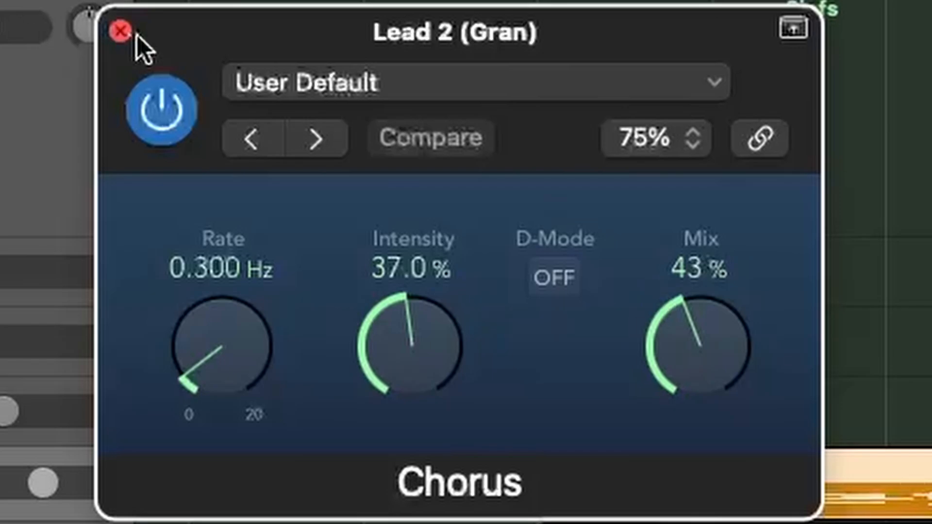
pyautogui.click(121, 32)
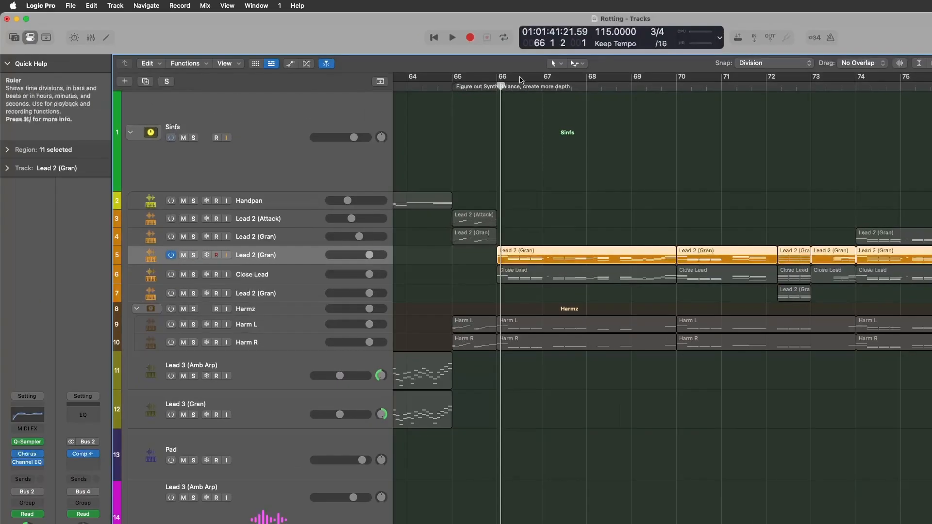
pyautogui.press('space')
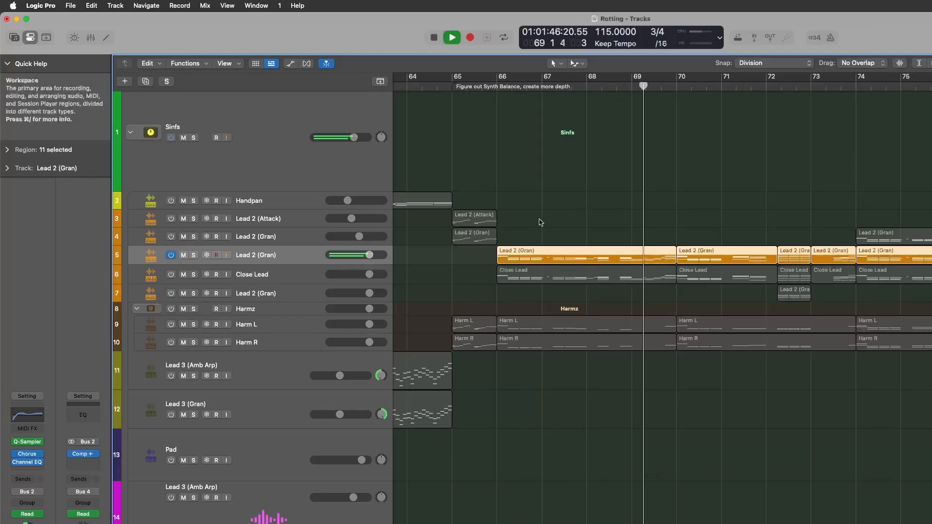
pyautogui.press('space')
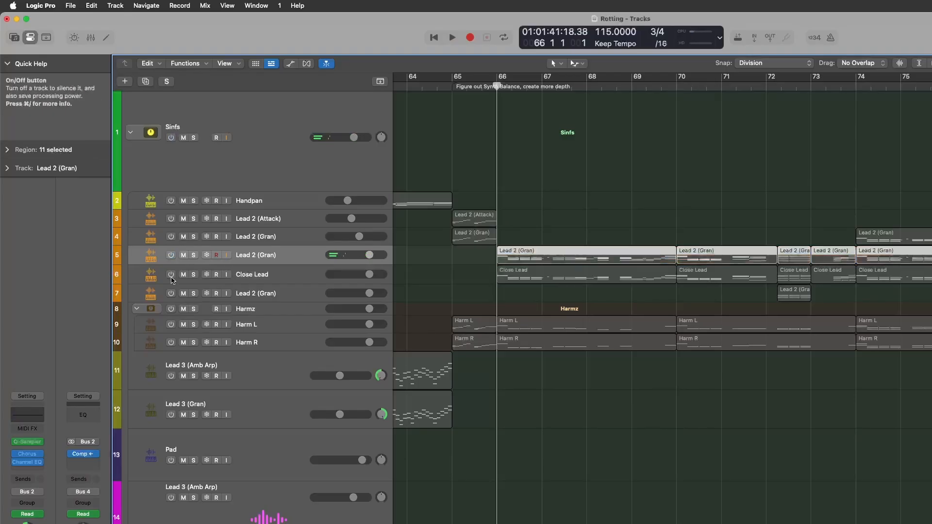
# Step: Switch Close Lead back on, inspect its Quick Sampler settings and play it alone from bar 66
pyautogui.click(173, 280)
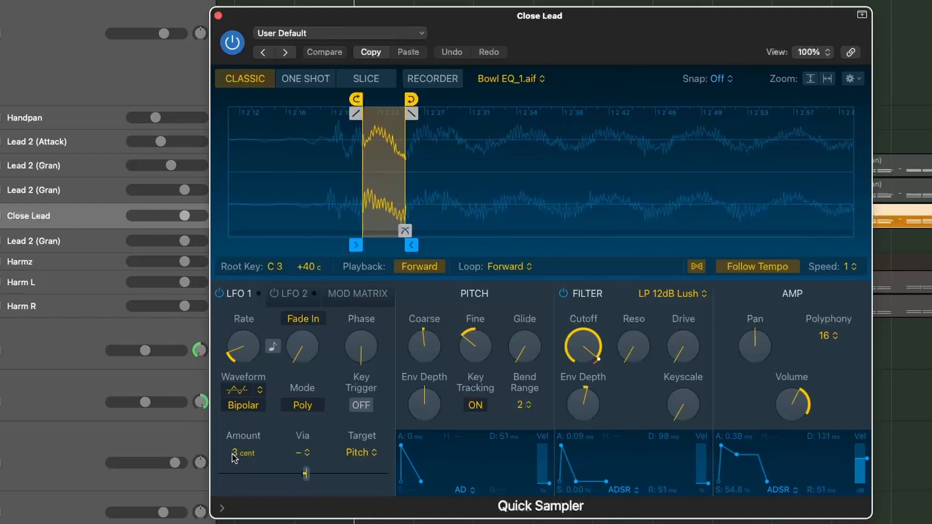
pyautogui.click(218, 17)
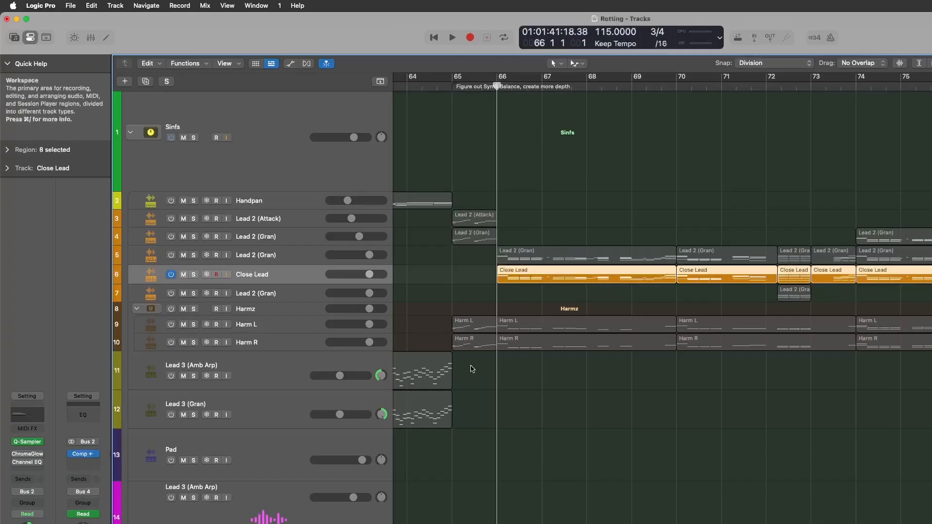
pyautogui.press('space')
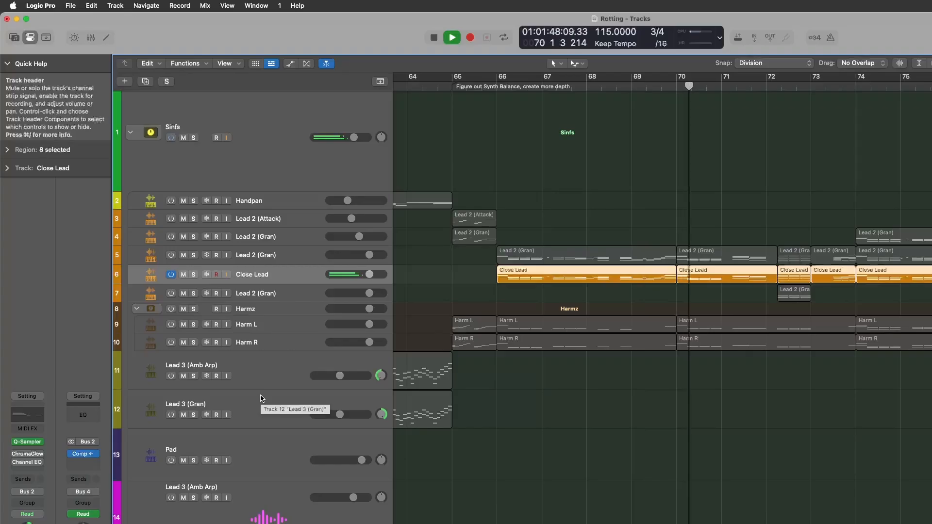
pyautogui.press('space')
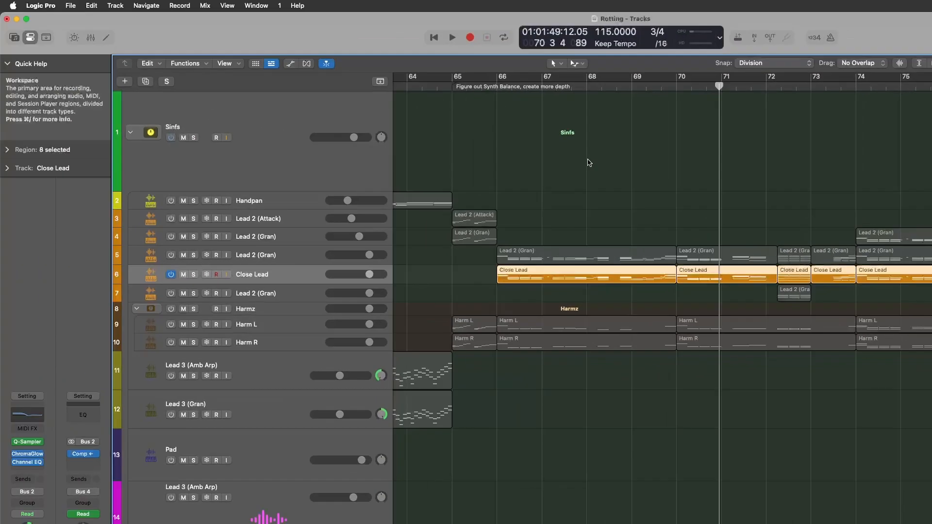
# Step: Replay Close Lead from bar 66, switch on Lead 2 (Gran) on track 5 and play both layers together
pyautogui.hotkey('shift', 'space')
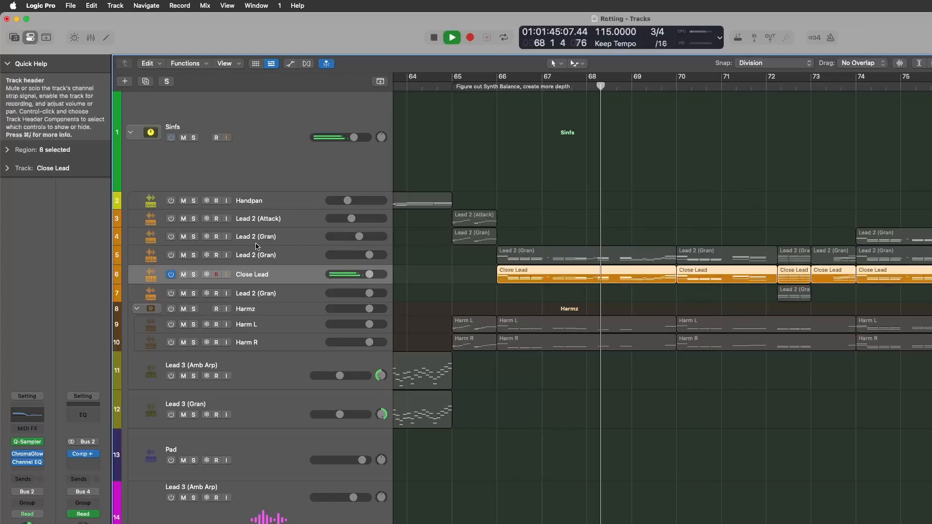
pyautogui.click(171, 255)
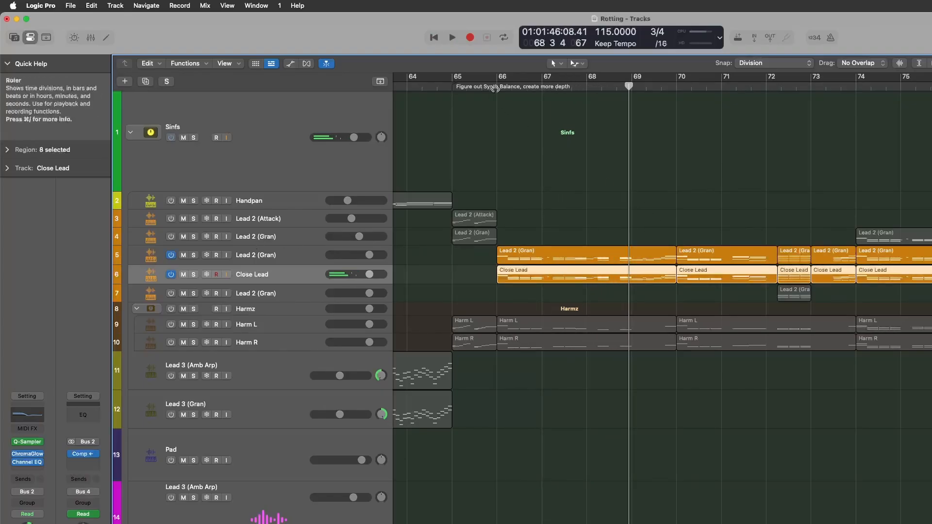
pyautogui.hotkey('shift', 'space')
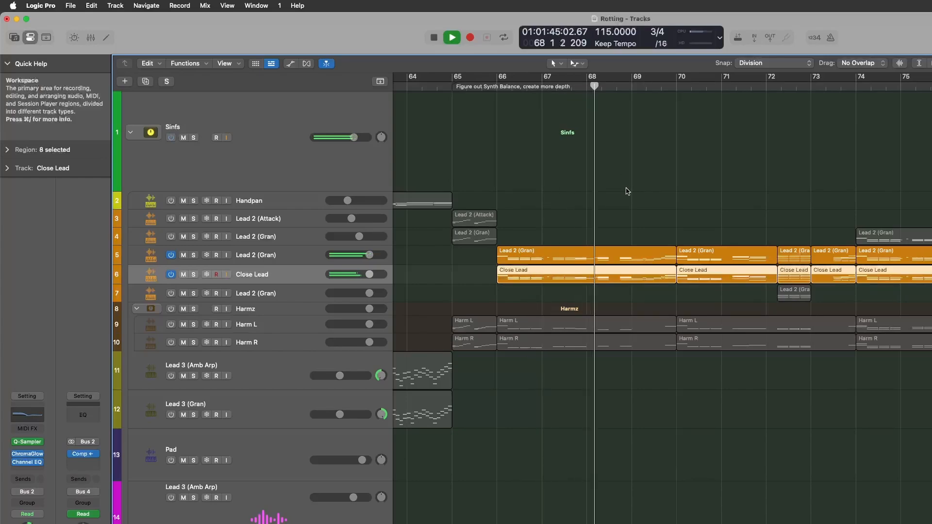
pyautogui.scroll(-6, 626, 192)
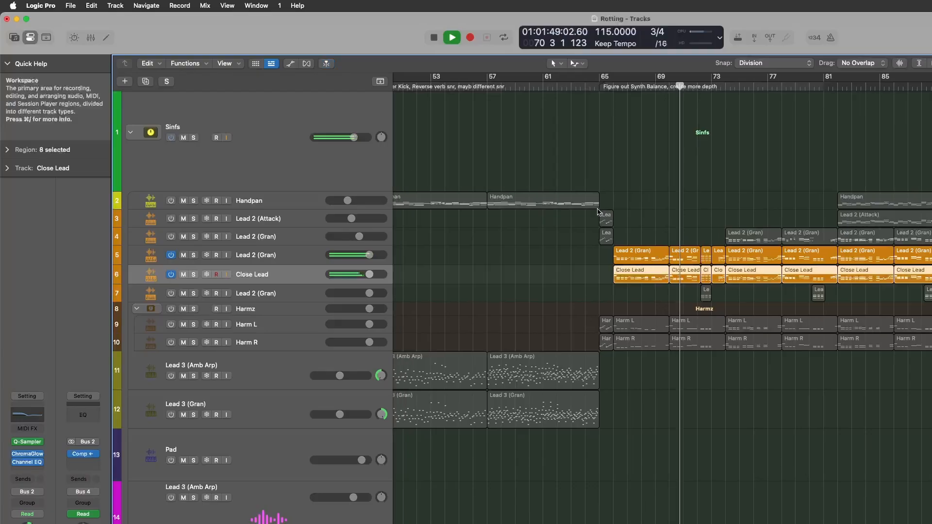
pyautogui.hscroll(5, 599, 212)
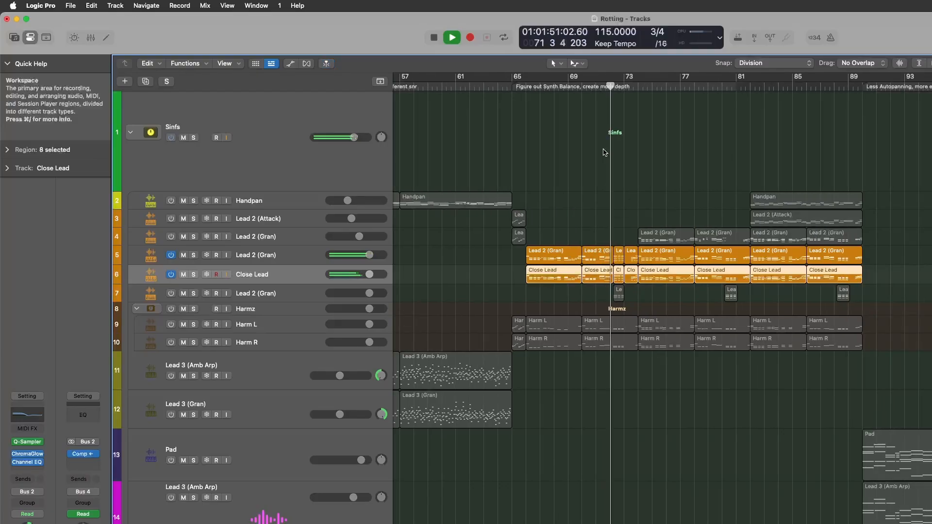
pyautogui.press('space')
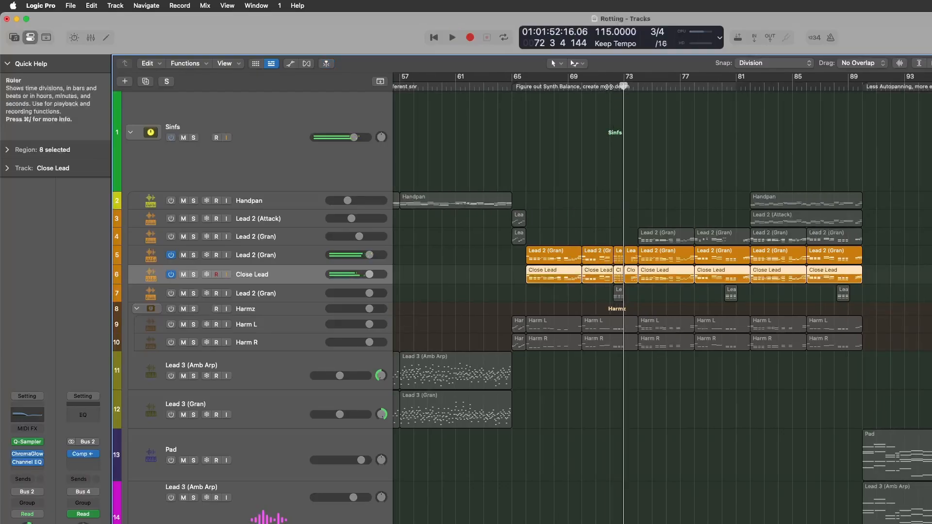
# Step: Play the short Lead 2 (Gran) and Close Lead regions in bar 72 and return the playhead to just before them
pyautogui.moveTo(610, 87); pyautogui.dragTo(549, 112)
pyautogui.press('space')
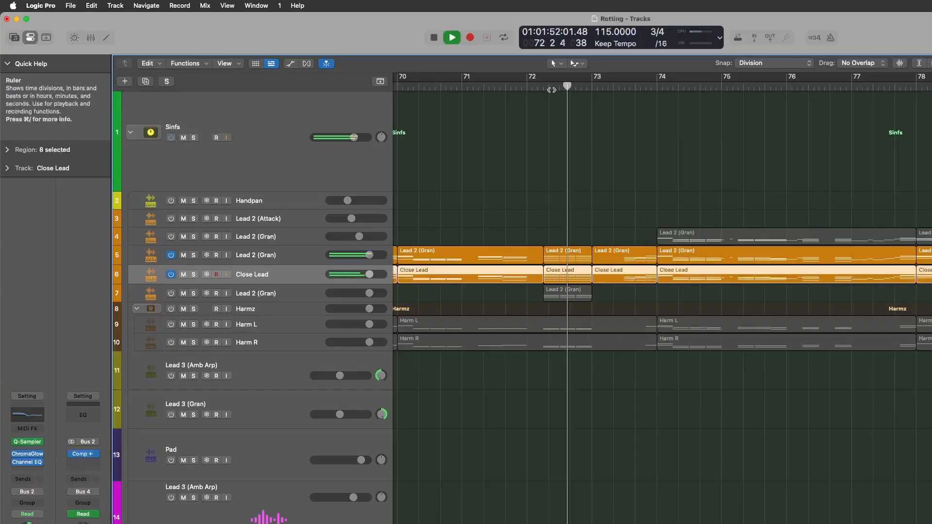
pyautogui.press('space')
pyautogui.click(538, 88)
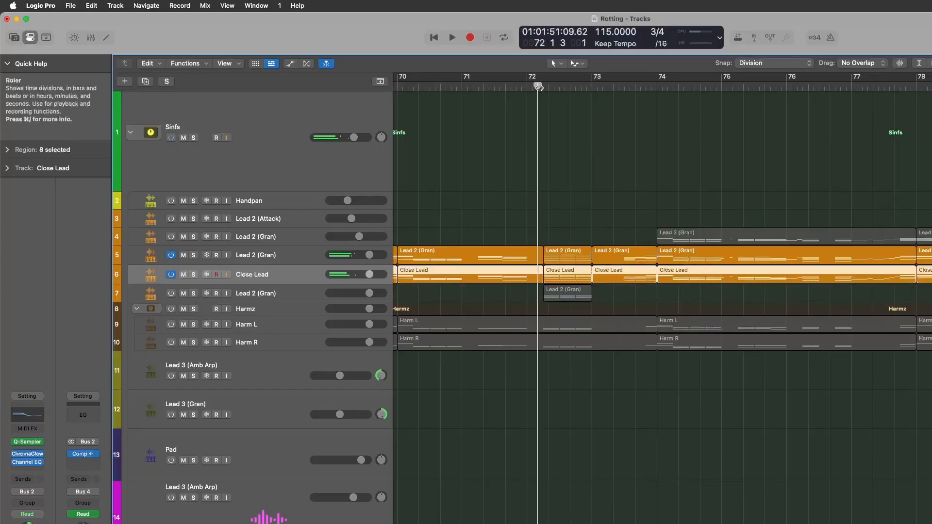
# Step: Place the playhead at the short bar 72 regions, switch on Lead 2 (Gran) on track 7 and dismiss the plug-in warning
pyautogui.click(542, 87)
pyautogui.click(171, 300)
pyautogui.click(171, 296)
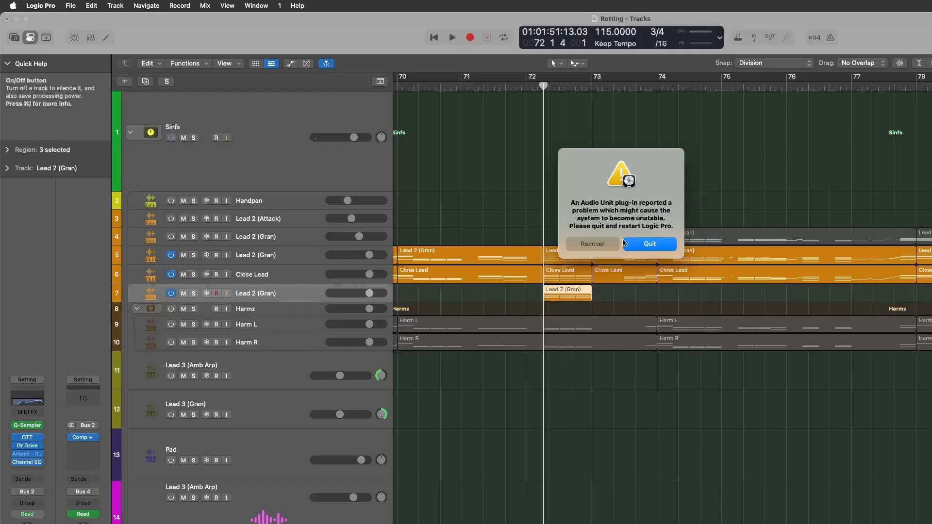
pyautogui.click(624, 243)
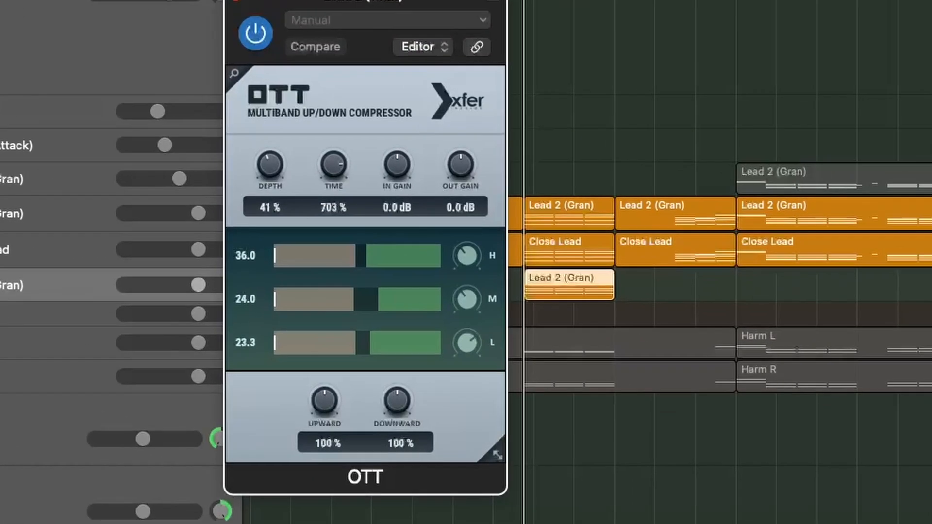
# Step: Inspect the OTT settings on track 7's Lead 2 (Gran), bypassing the compressor and re-enabling it to compare
pyautogui.moveTo(484, 18); pyautogui.dragTo(793, 85)
pyautogui.click(358, 55)
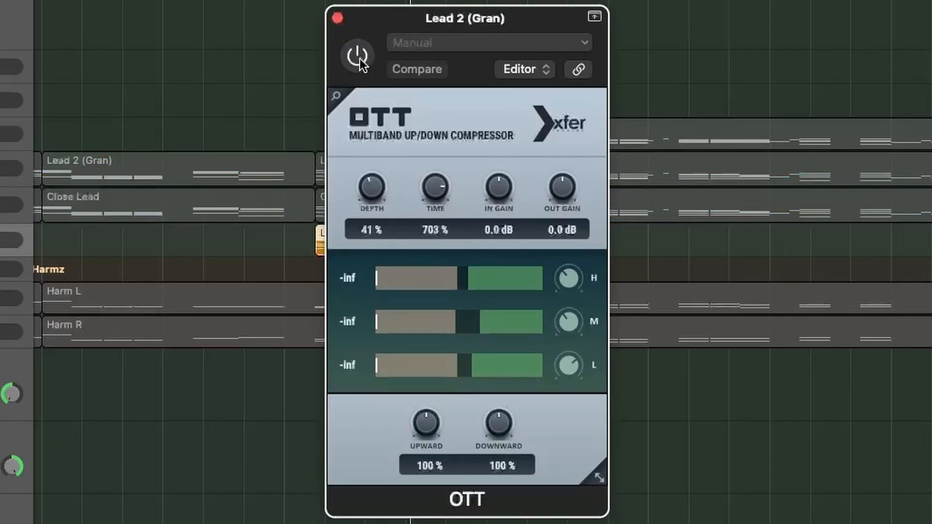
pyautogui.click(357, 57)
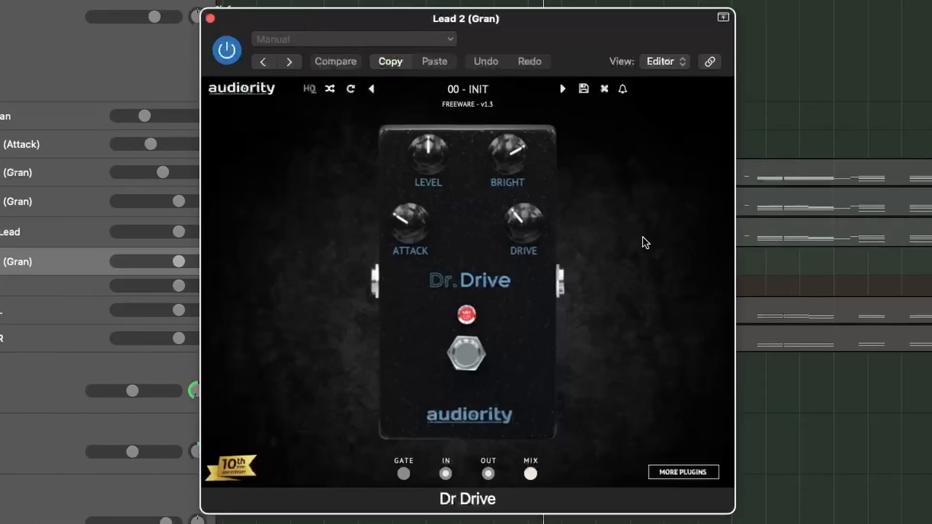
# Step: Close track 7's Dr Drive distortion and inspect the Amped amp plug-in that follows it
pyautogui.click(210, 18)
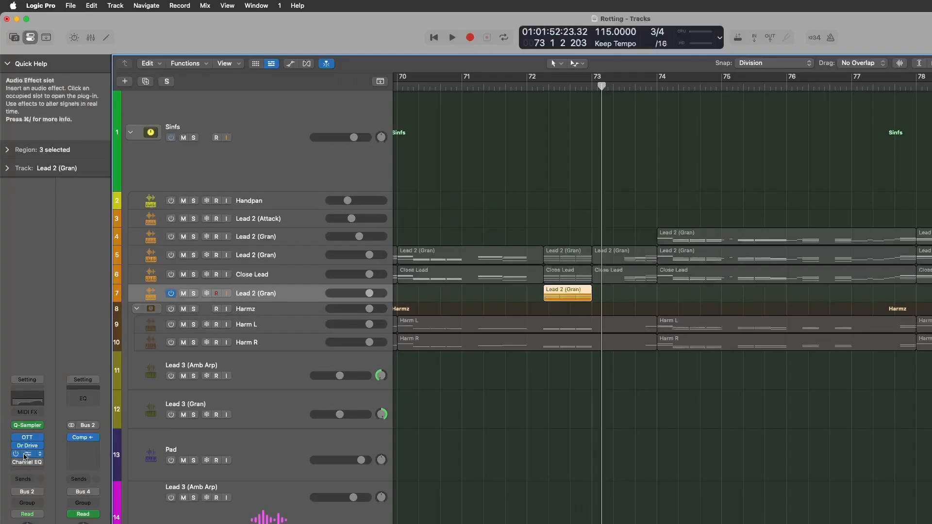
pyautogui.click(27, 453)
pyautogui.moveTo(525, 140); pyautogui.dragTo(640, 133)
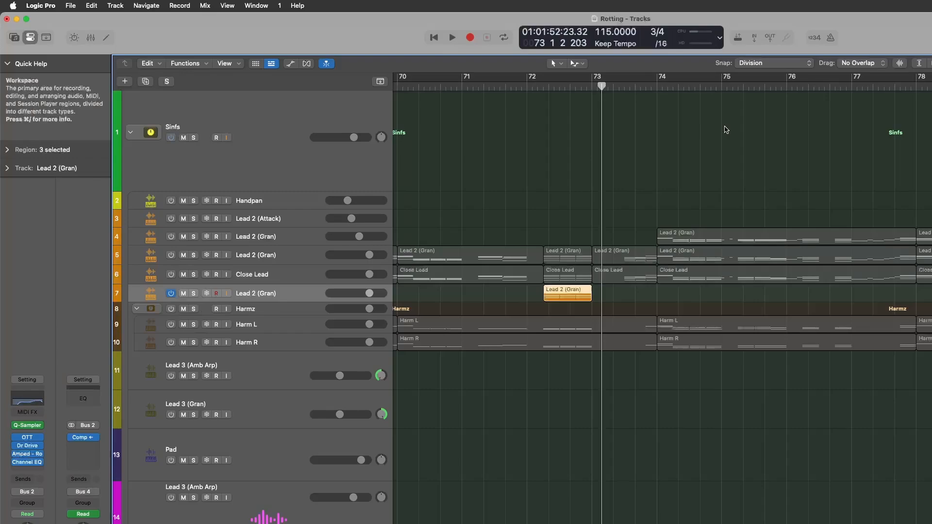
# Step: Play track 7's Lead 2 (Gran) alone from bar 72, then together with Lead 2 (Gran) on track 5 and Close Lead
pyautogui.press('space')
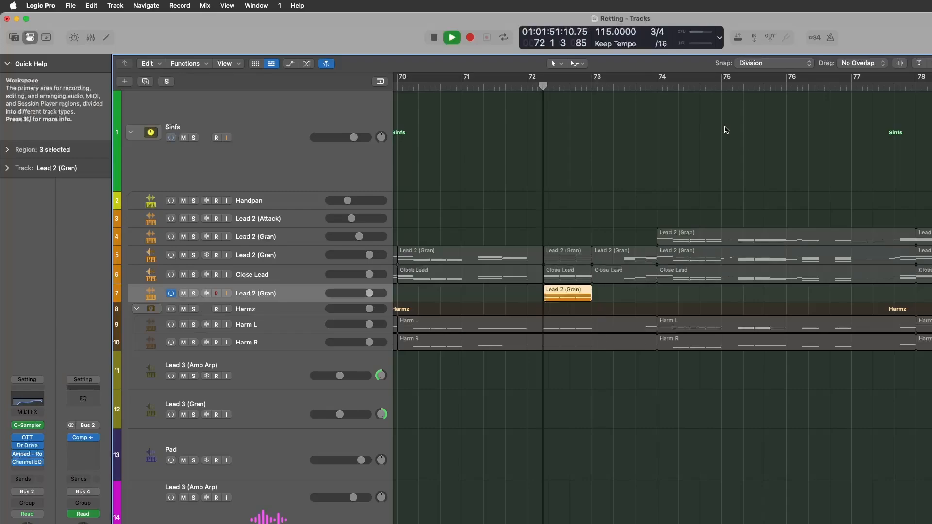
pyautogui.press('space')
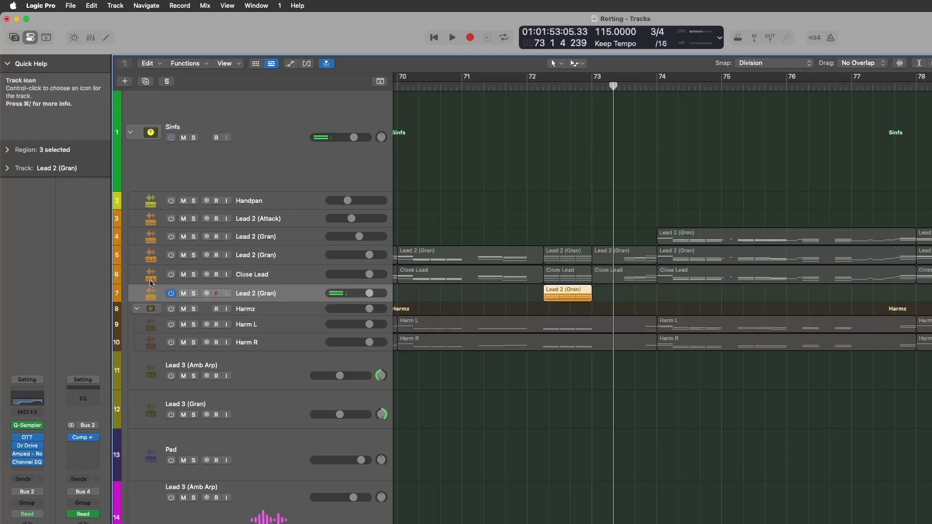
pyautogui.click(171, 295)
pyautogui.press('space')
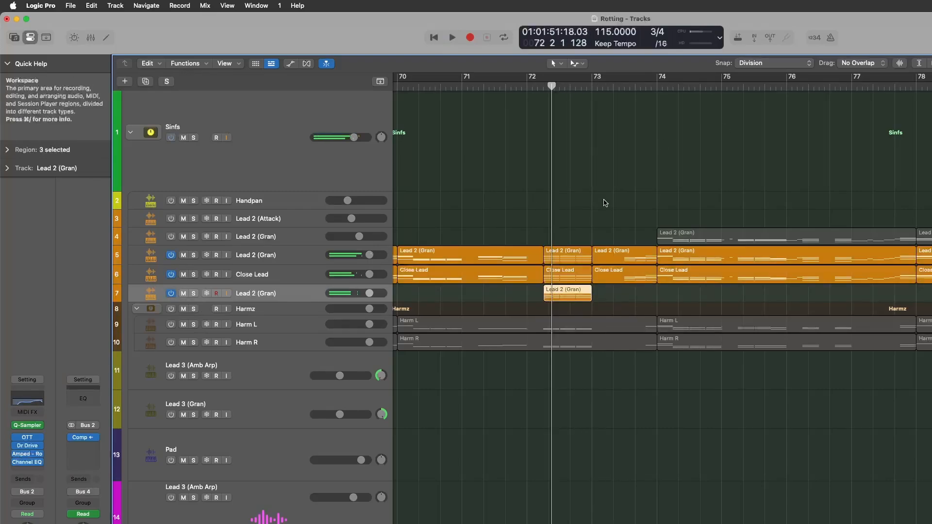
pyautogui.press('space')
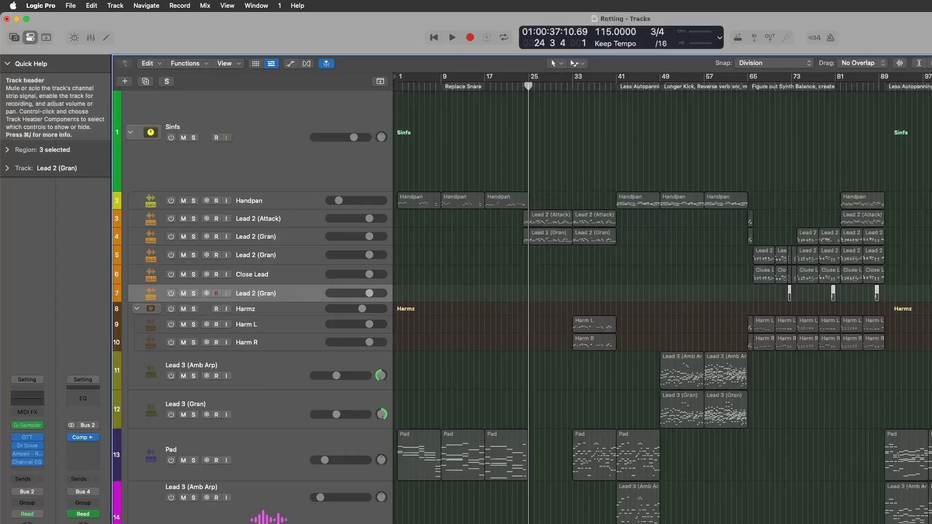
# Step: Select the Bell 1 track, place the playhead at bar 49 and inspect the Quick Sampler settings for Mixed Bowl_1.aif
pyautogui.click(262, 522)
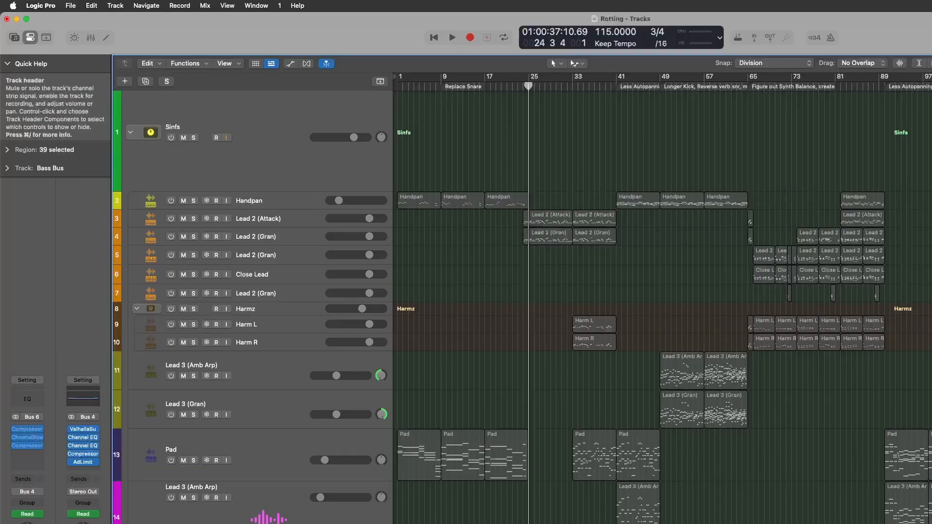
pyautogui.press('super+Right')
pyautogui.press('super+Right')
pyautogui.press('super+Right')
pyautogui.hscroll(-2, 662, 308)
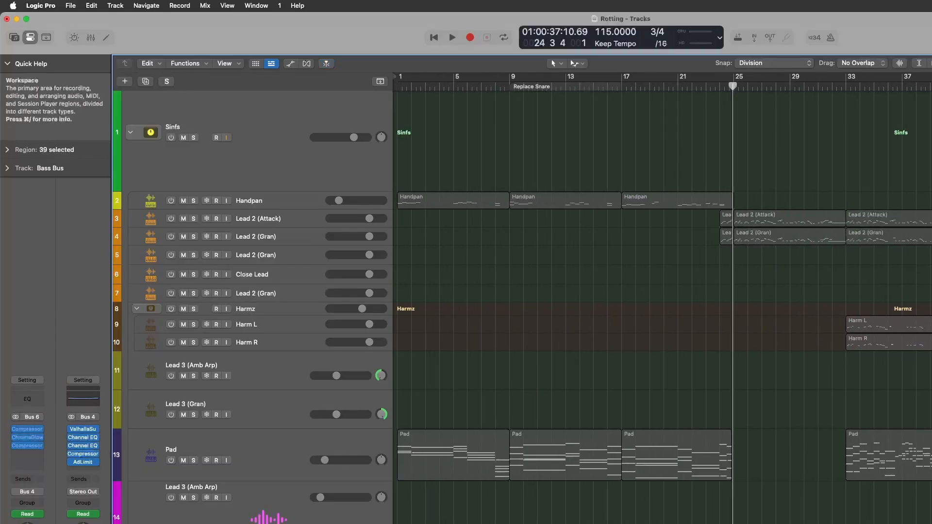
pyautogui.hscroll(5, 662, 308)
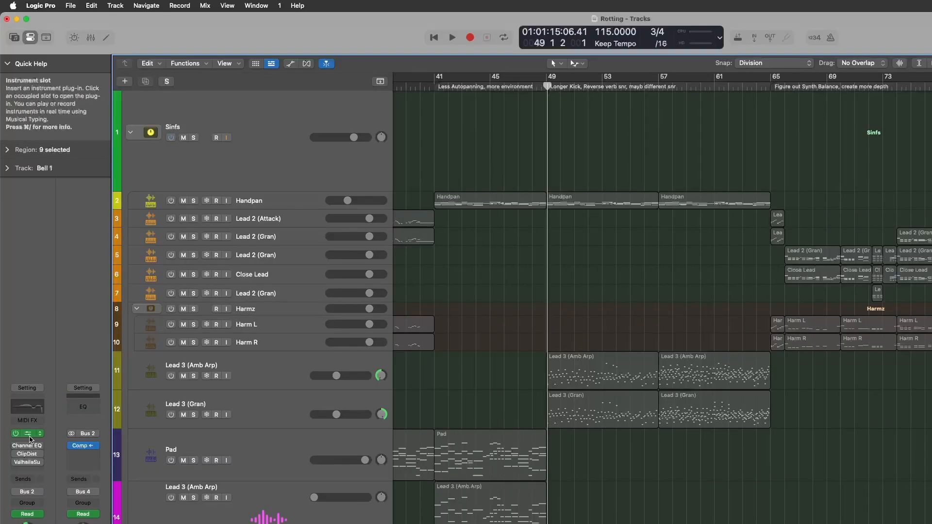
pyautogui.click(28, 436)
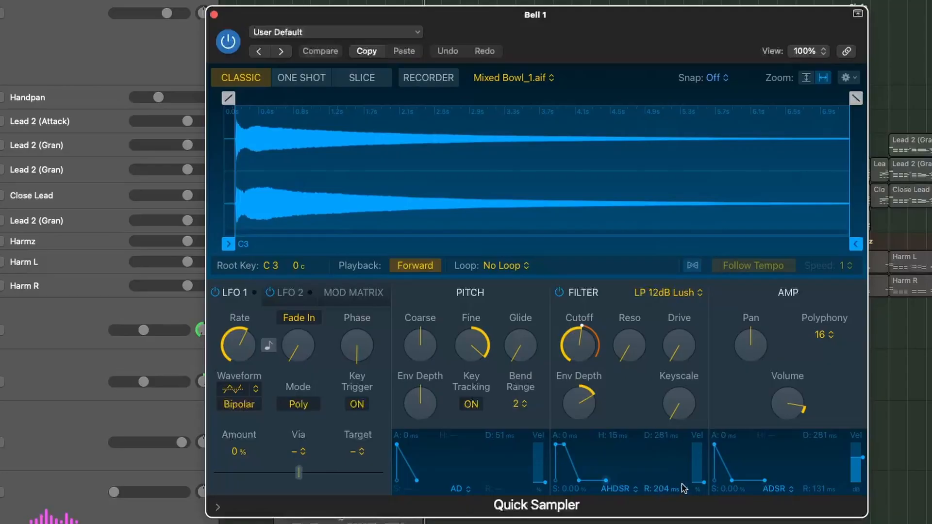
pyautogui.press('super+w')
# Step: Play Bell 1 alone from bar 49 and inspect its Channel EQ curve
pyautogui.press('space')
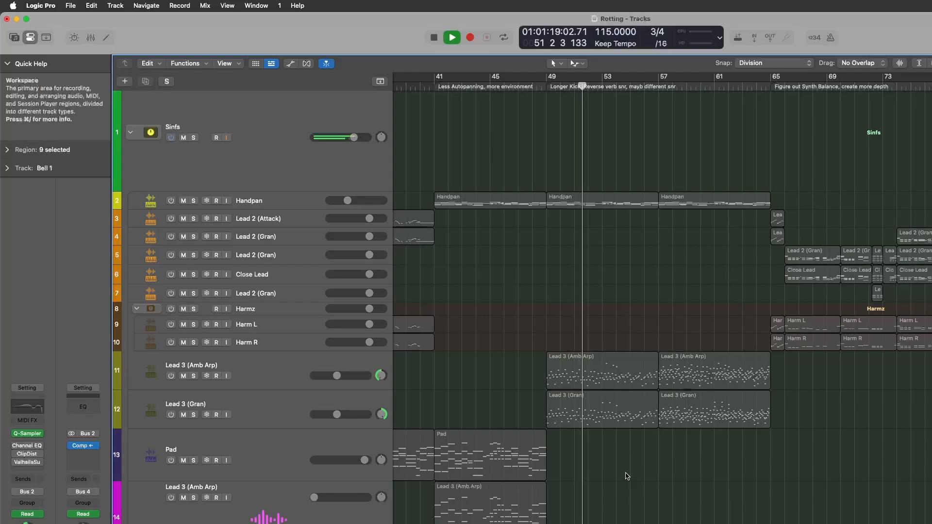
pyautogui.click(27, 446)
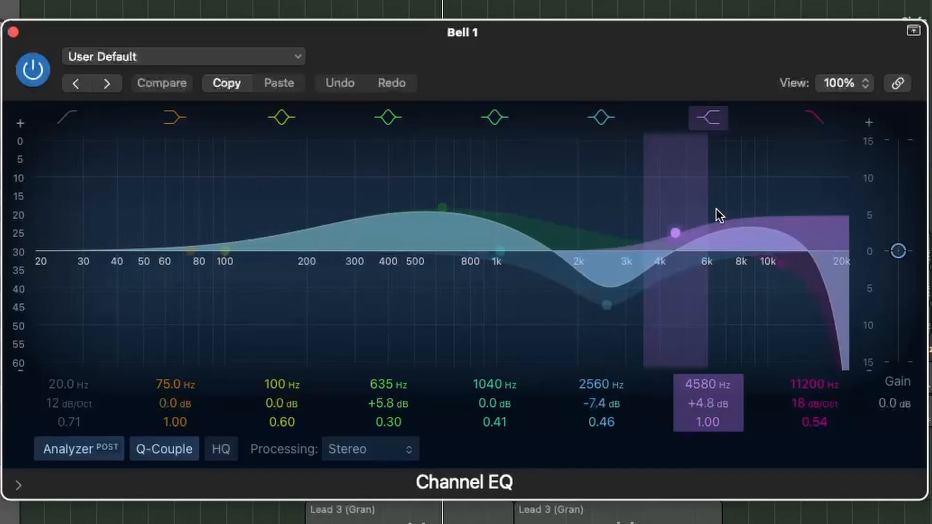
pyautogui.click(13, 32)
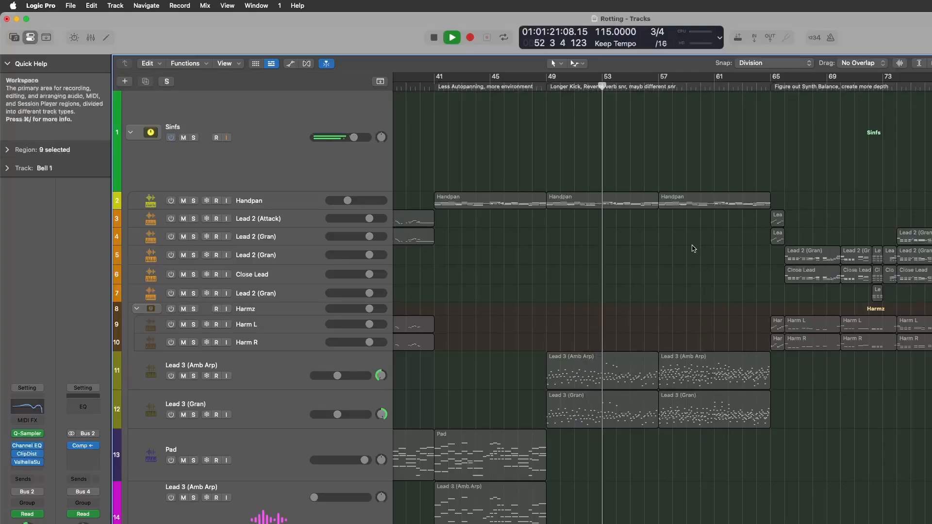
pyautogui.scroll(-5, 637, 291)
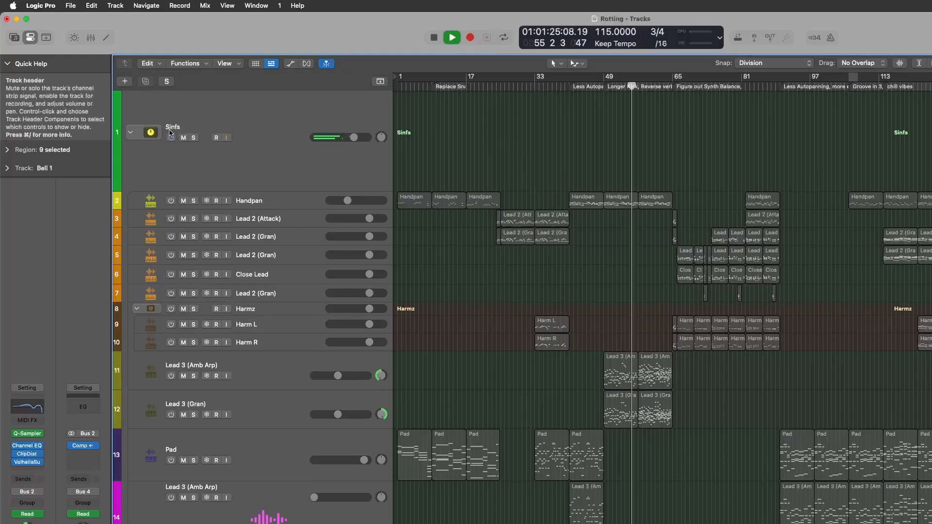
pyautogui.press('space')
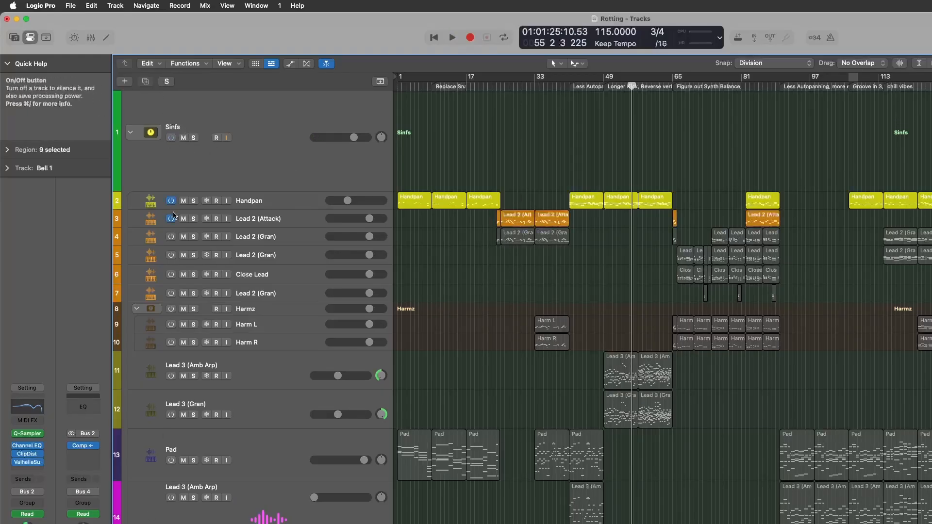
# Step: Switch on all the Sinfs tracks and play the section after bar 49 with every layer together
pyautogui.press('space')
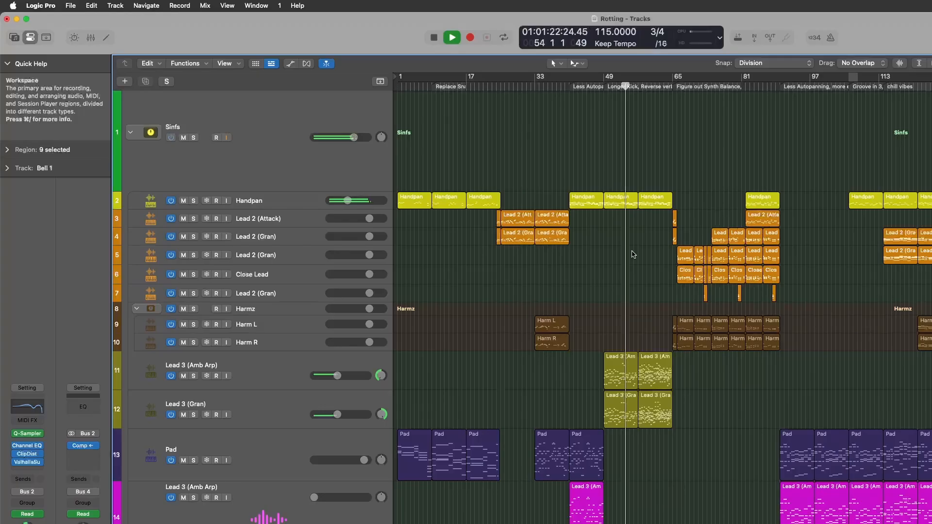
pyautogui.click(193, 200)
pyautogui.press('space')
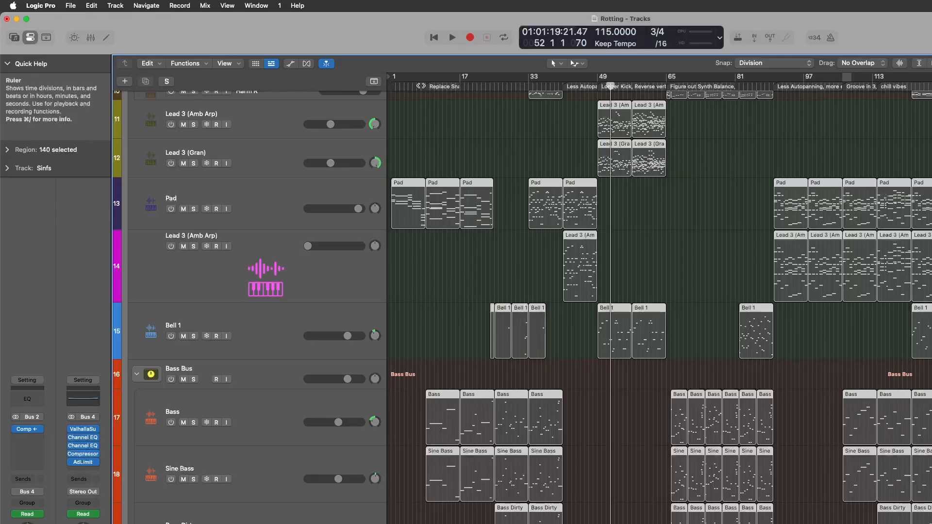
# Step: Switch on the Bass Bus tracks and look over the volume automation of Bass, Sine Bass and Bass Dirty
pyautogui.click(170, 379)
pyautogui.press('a')
pyautogui.scroll(-5, 571, 463)
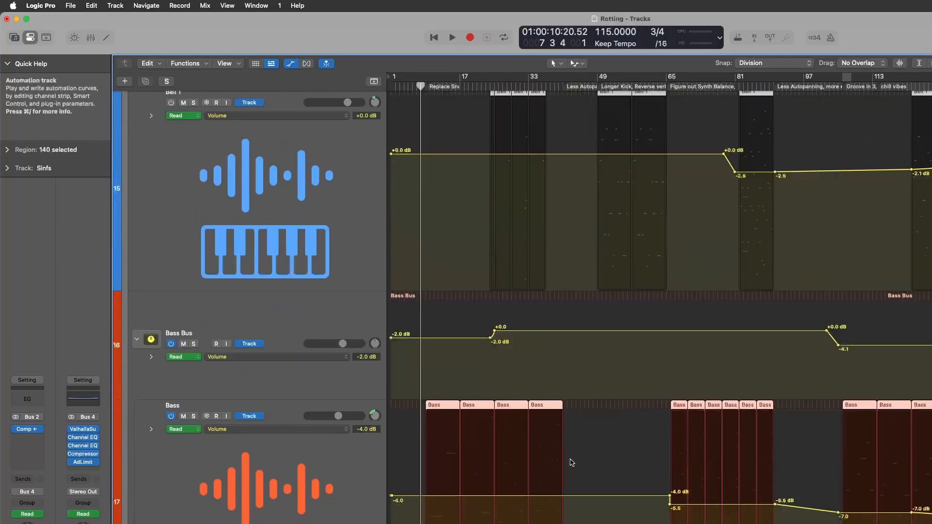
pyautogui.scroll(-8, 571, 462)
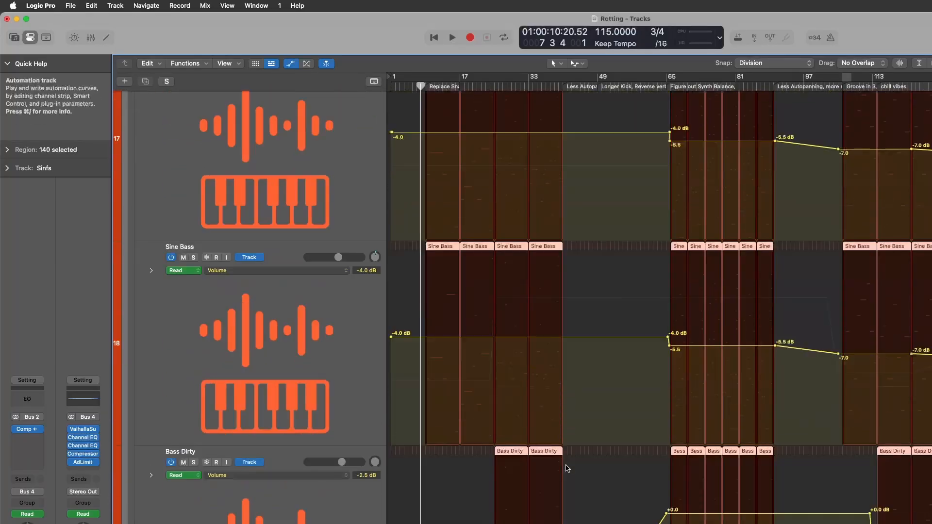
pyautogui.scroll(3, 568, 470)
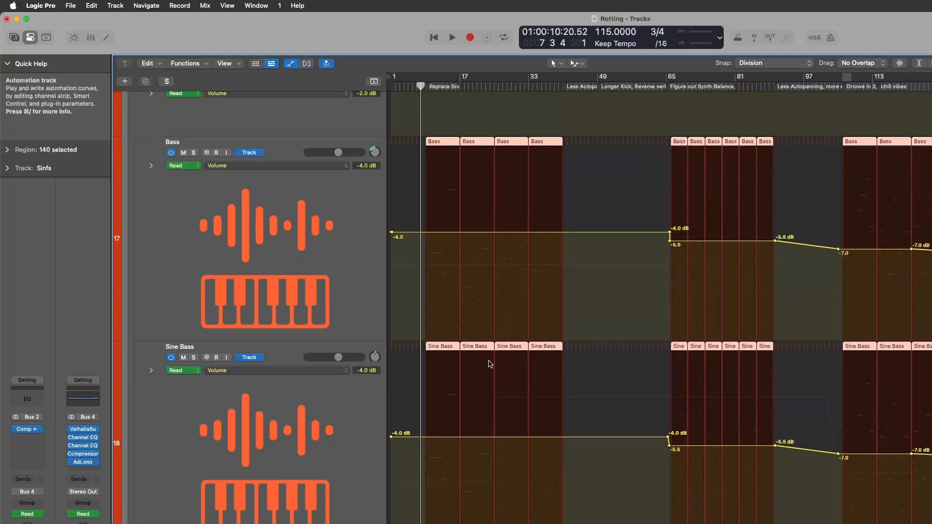
pyautogui.scroll(-3, 490, 366)
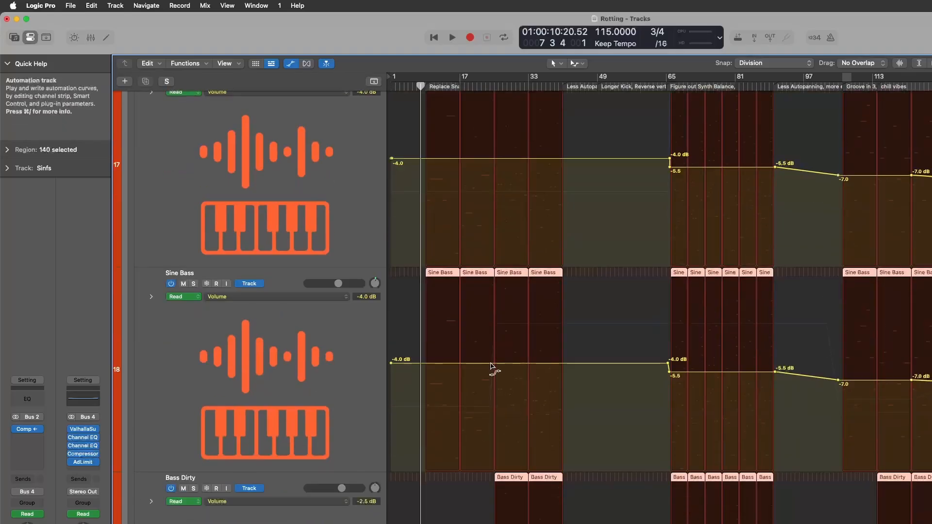
pyautogui.scroll(3, 492, 363)
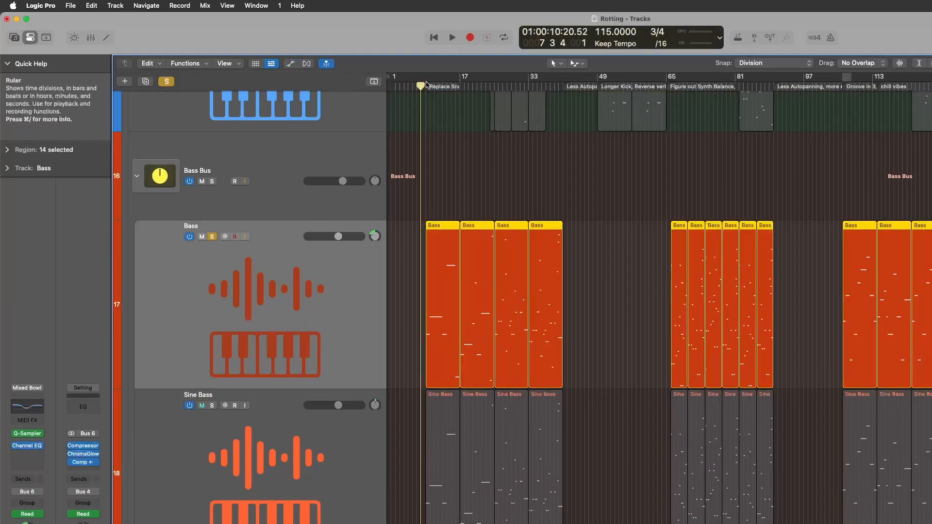
# Step: Place the playhead at bar 9 for the soloed Bass track and inspect its Quick Sampler filter envelope, envelope depth and drive
pyautogui.click(425, 87)
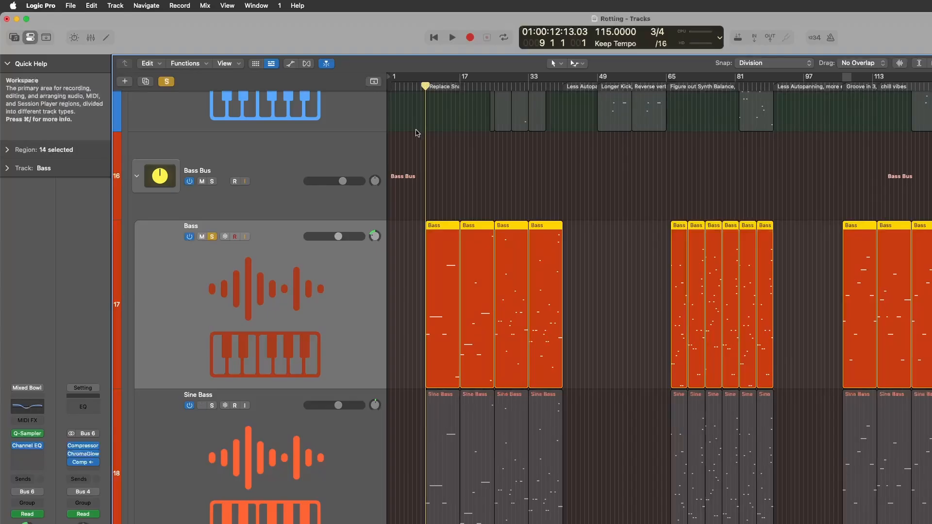
pyautogui.click(27, 434)
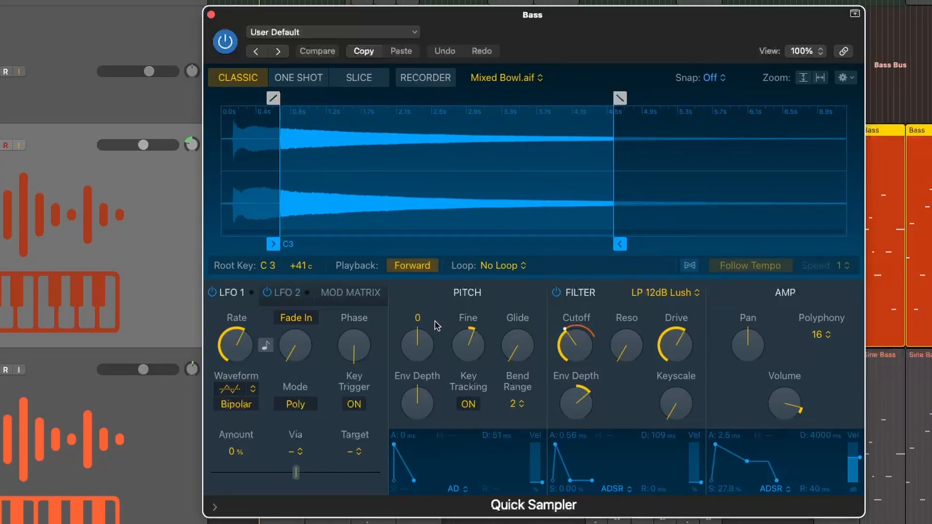
pyautogui.moveTo(487, 332)
pyautogui.click(607, 442)
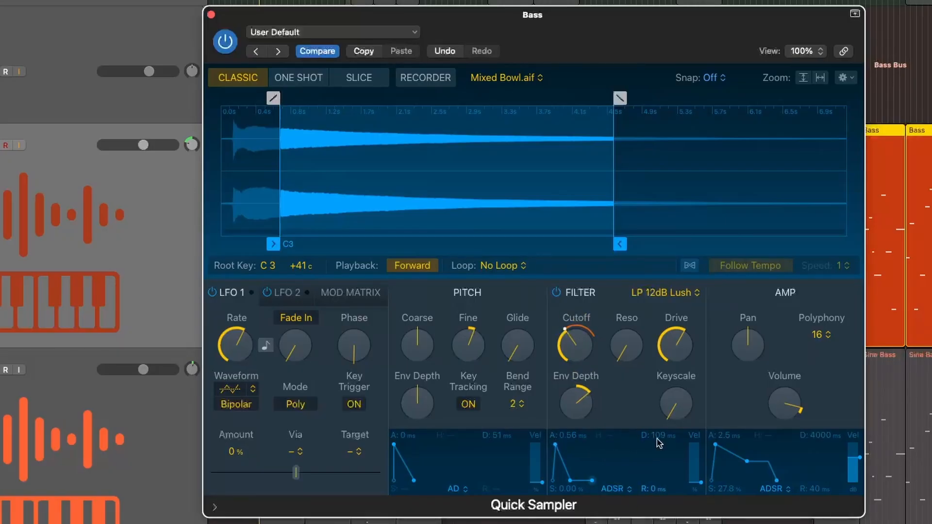
pyautogui.moveTo(577, 404)
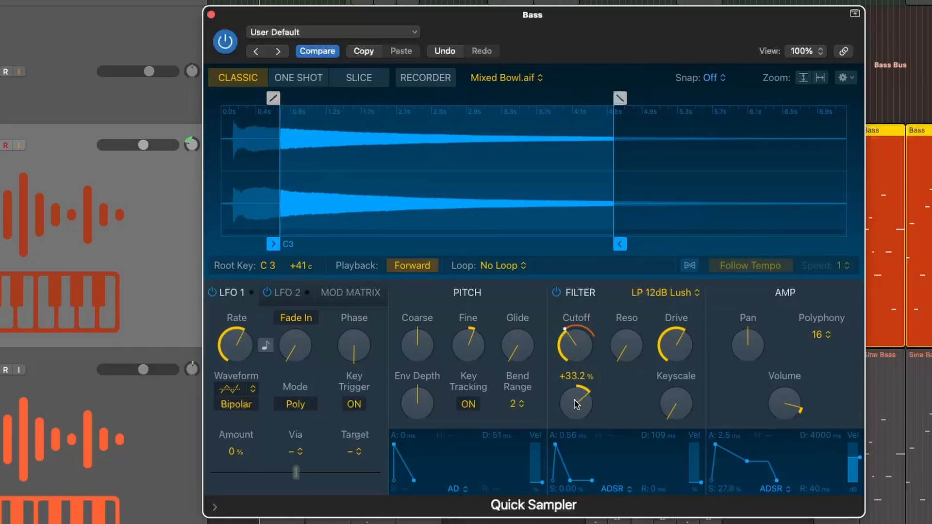
pyautogui.moveTo(673, 348)
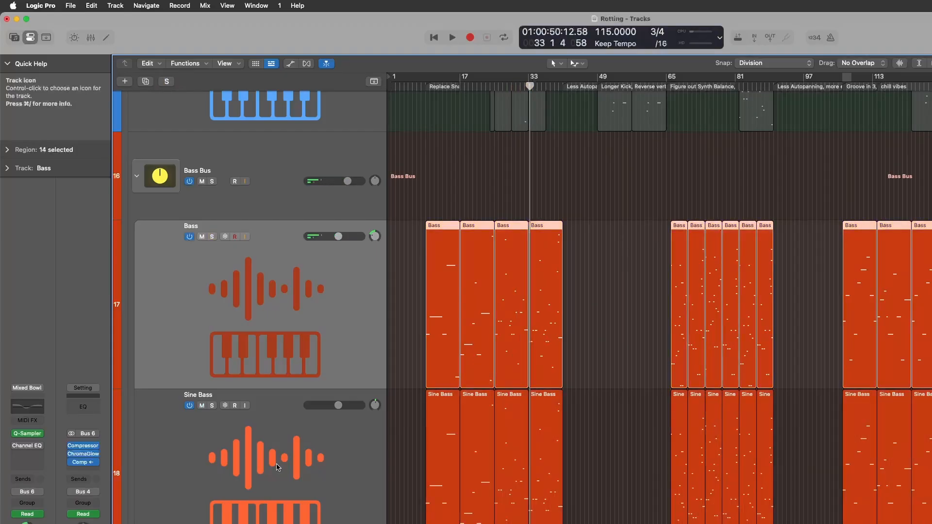
# Step: Place the playhead at bar 9 for the soloed Sine Bass track and examine the looped Mixed Bowl.aif waveform in its Quick Sampler
pyautogui.click(278, 467)
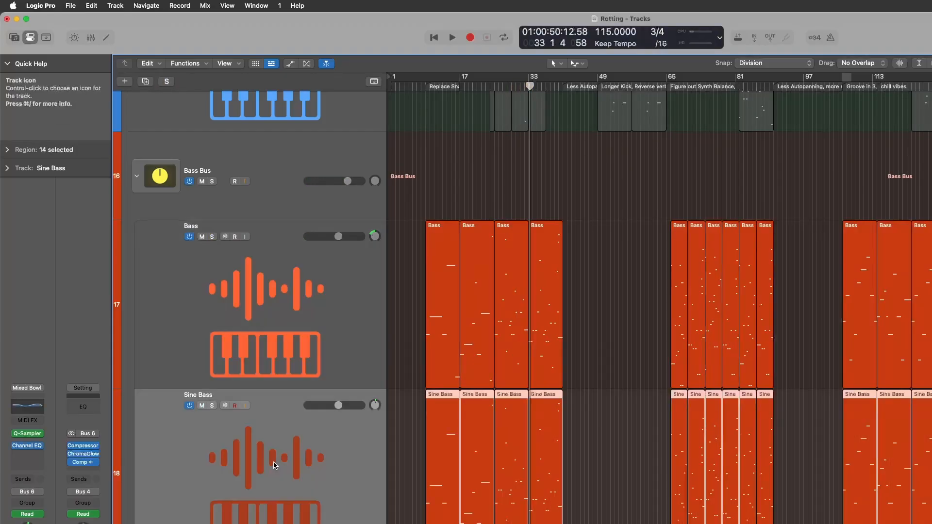
pyautogui.click(426, 86)
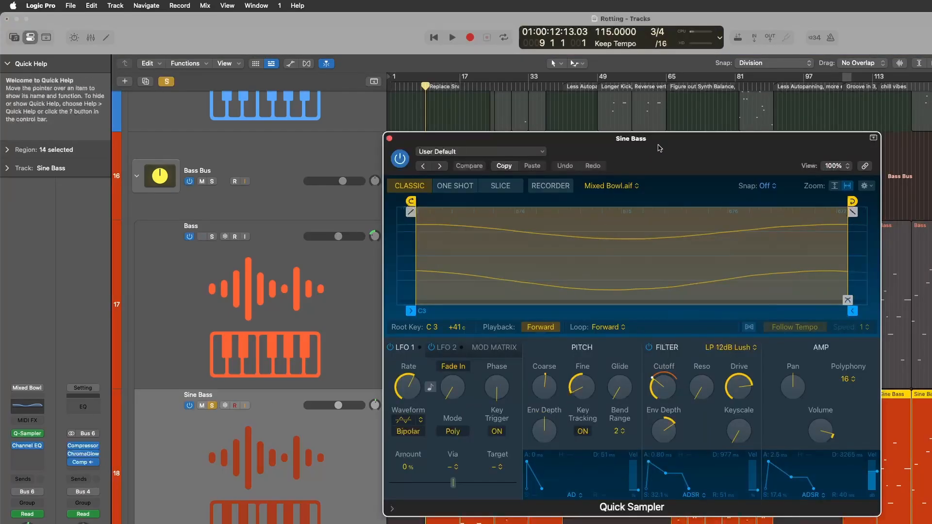
pyautogui.moveTo(660, 145); pyautogui.dragTo(618, 183)
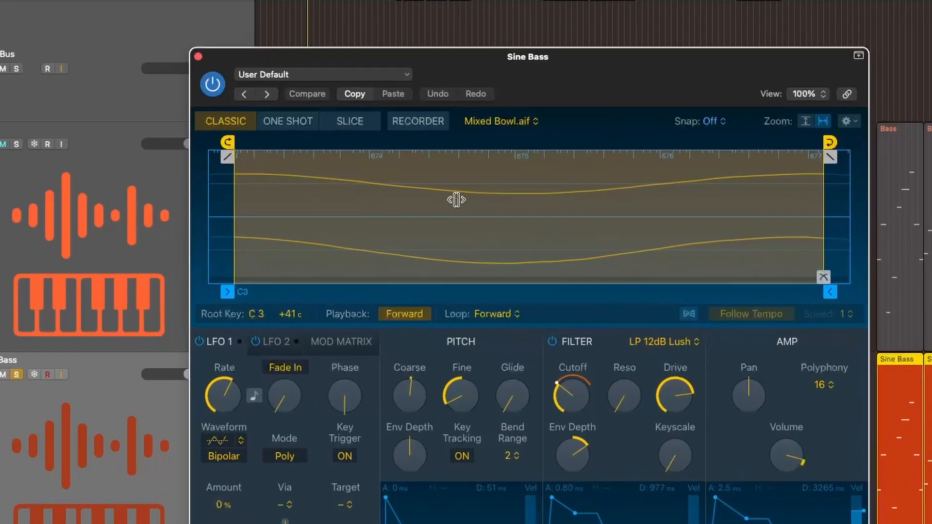
pyautogui.hscroll(-3, 570, 181)
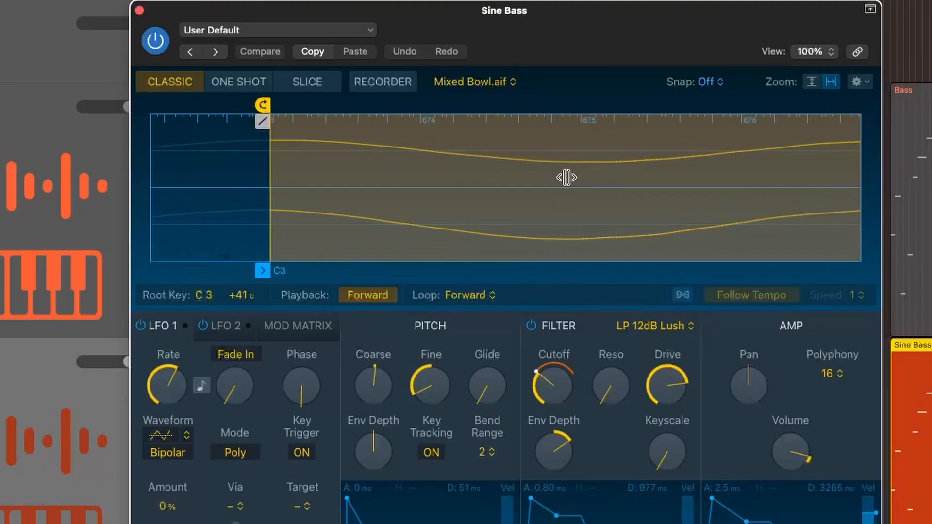
pyautogui.hscroll(4, 566, 178)
pyautogui.scroll(1, 558, 185)
pyautogui.scroll(-5, 563, 194)
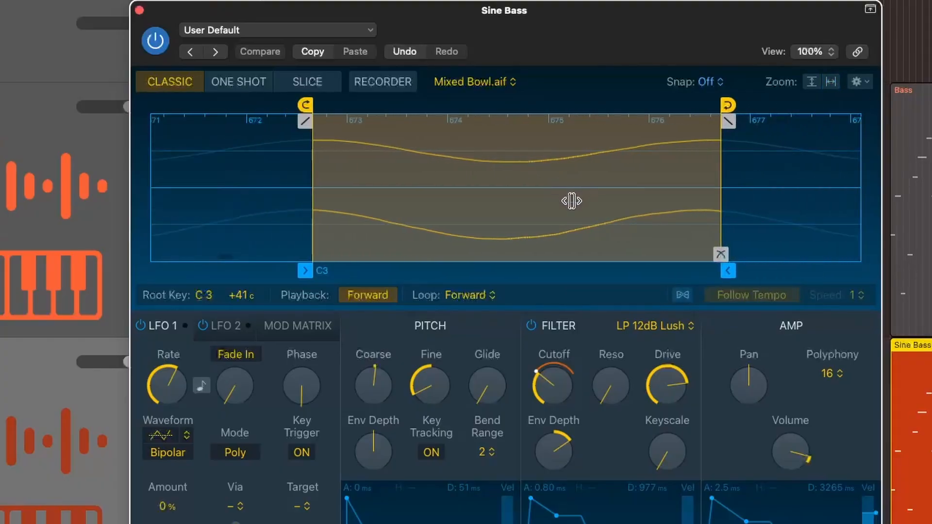
pyautogui.scroll(-1, 571, 200)
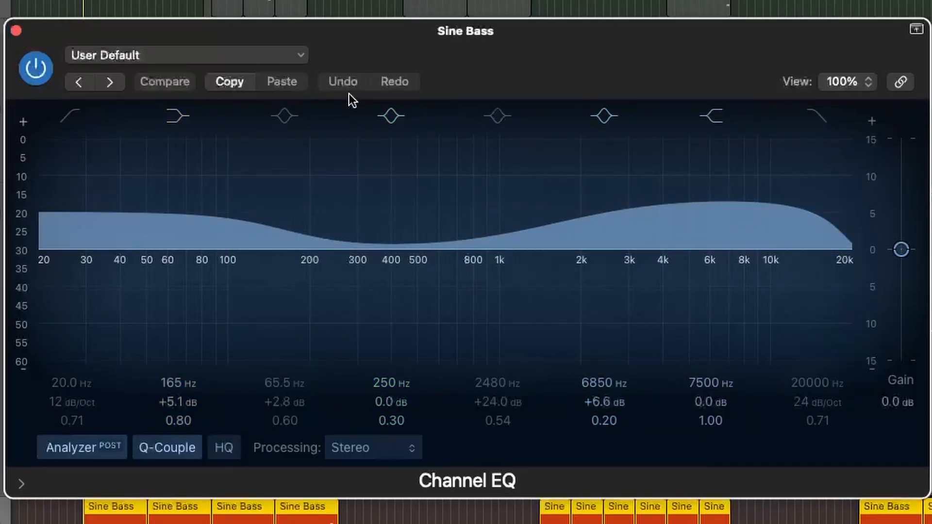
# Step: Close the Sine Bass Channel EQ and check the filter drive in its Quick Sampler during playback
pyautogui.click(17, 31)
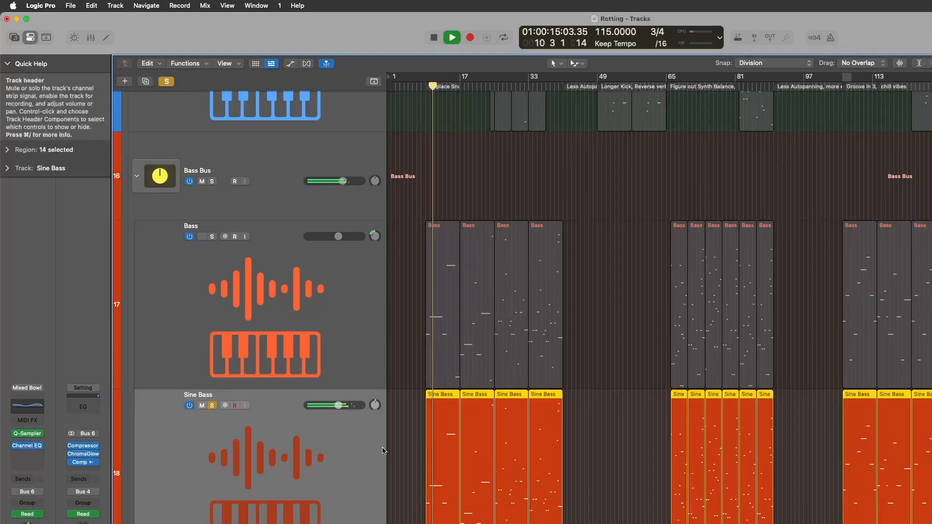
pyautogui.click(26, 434)
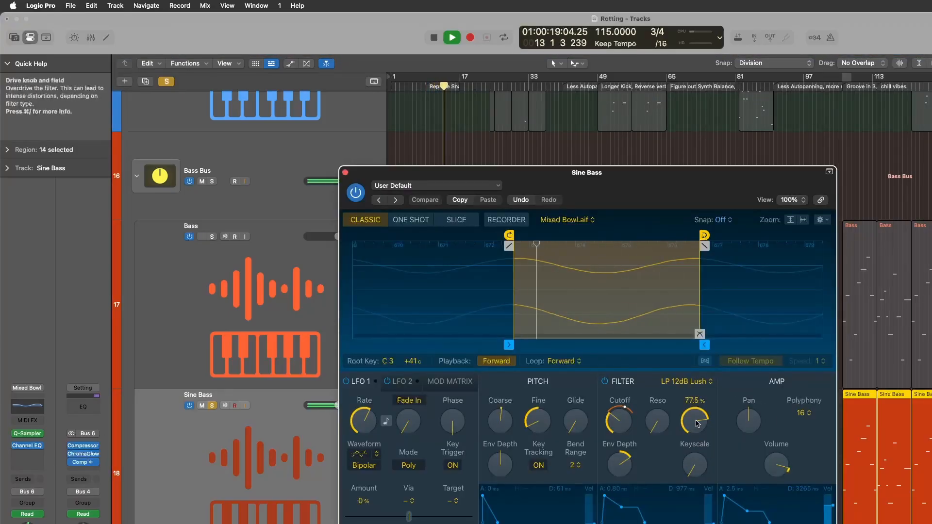
pyautogui.click(345, 173)
# Step: Inspect the ChromaGlow settings on the Bass Bus during playback, and stop playback
pyautogui.click(290, 161)
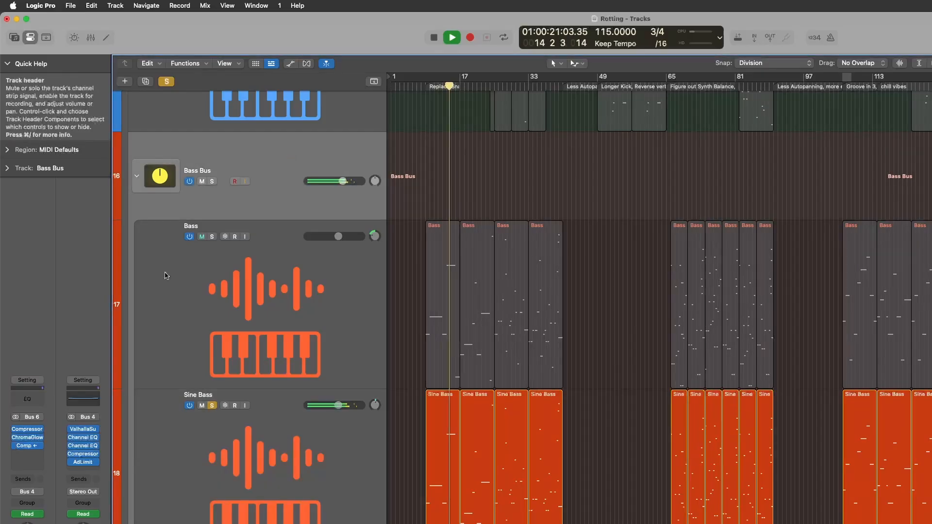
pyautogui.click(27, 438)
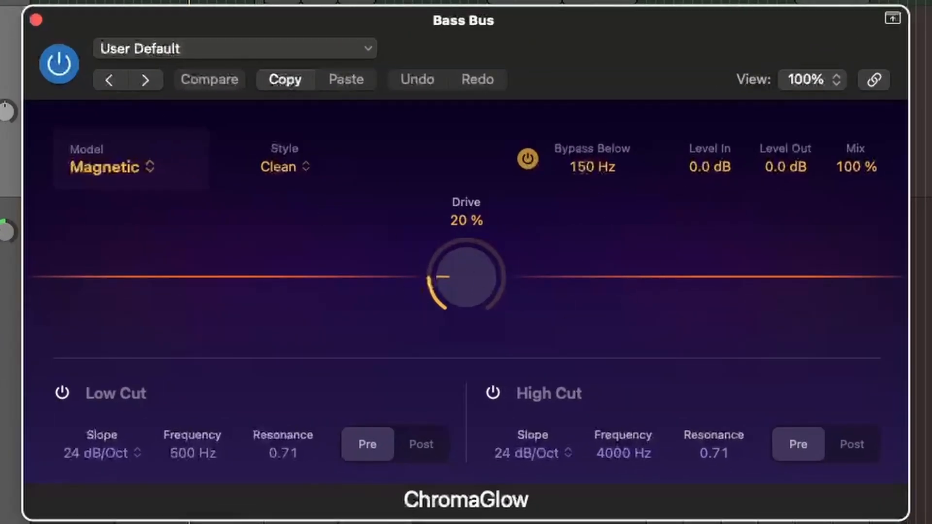
pyautogui.click(36, 20)
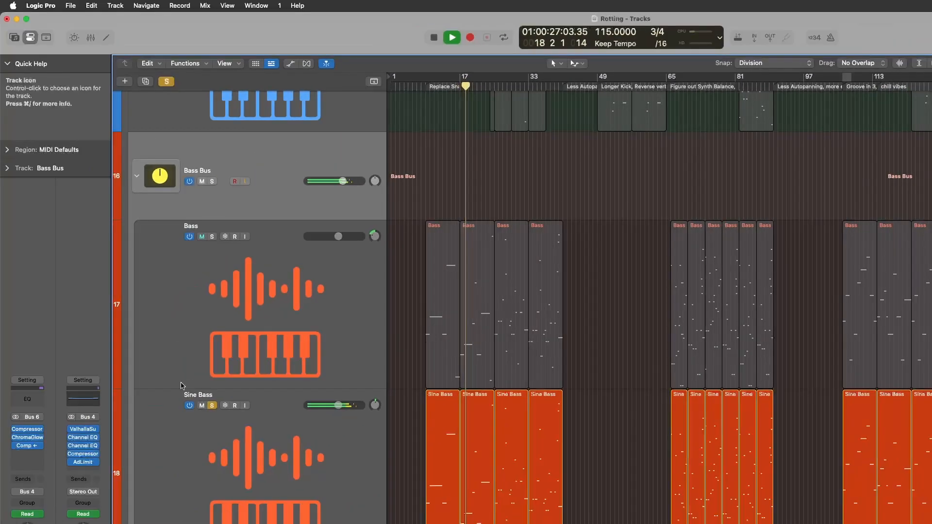
pyautogui.press('space')
# Step: Take Sine Bass out of solo and solo the Bass Dirty track instead
pyautogui.scroll(-3, 216, 303)
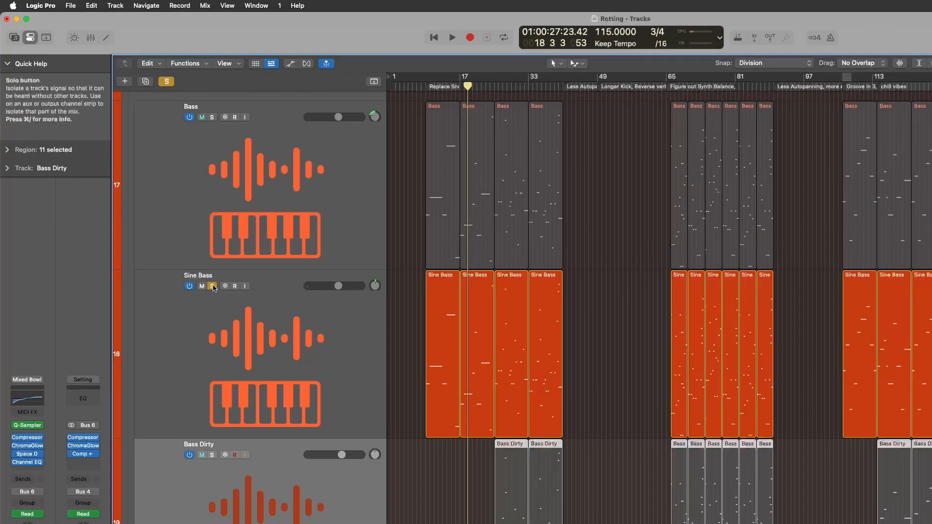
pyautogui.click(213, 287)
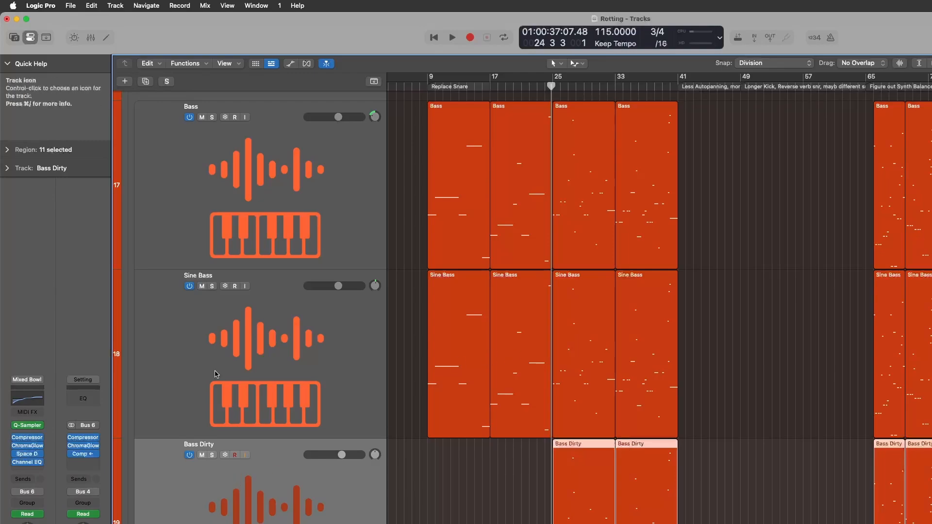
pyautogui.press('s')
# Step: Open the Bass Dirty Quick Sampler and examine the loop range of the Mixed Bowl.aif waveform
pyautogui.click(27, 425)
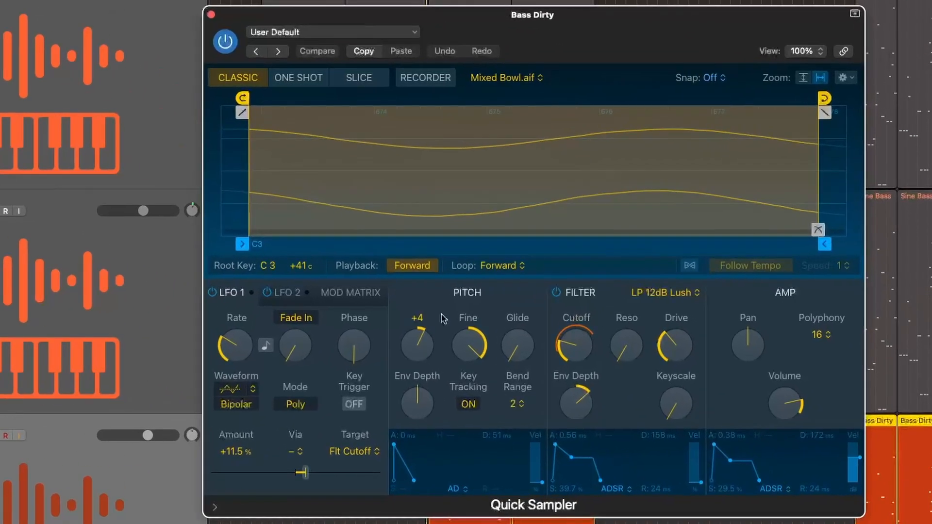
pyautogui.hscroll(-3, 673, 235)
pyautogui.hscroll(5, 669, 239)
pyautogui.scroll(1, 628, 194)
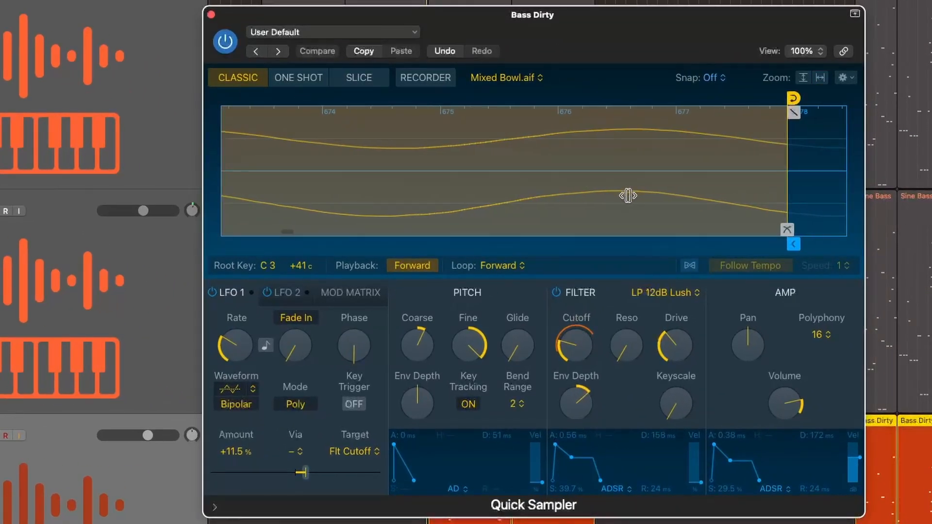
pyautogui.scroll(-4, 627, 194)
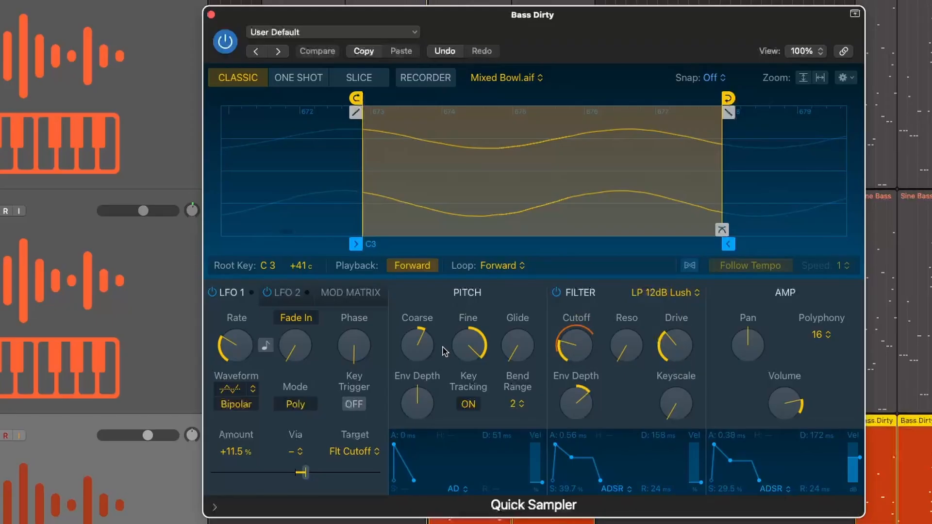
# Step: Inspect LFO 2 and the Compressor and Space Designer settings used on Bass Dirty
pyautogui.click(285, 293)
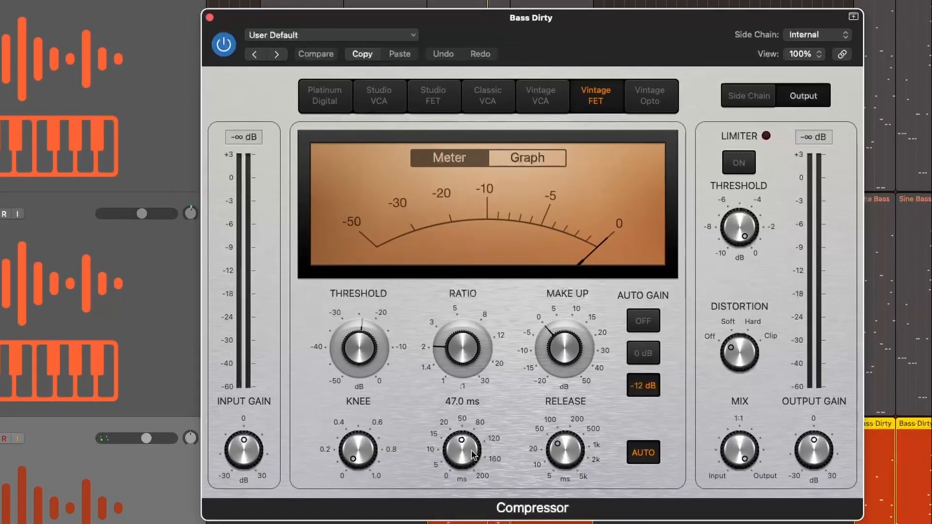
pyautogui.moveTo(561, 446)
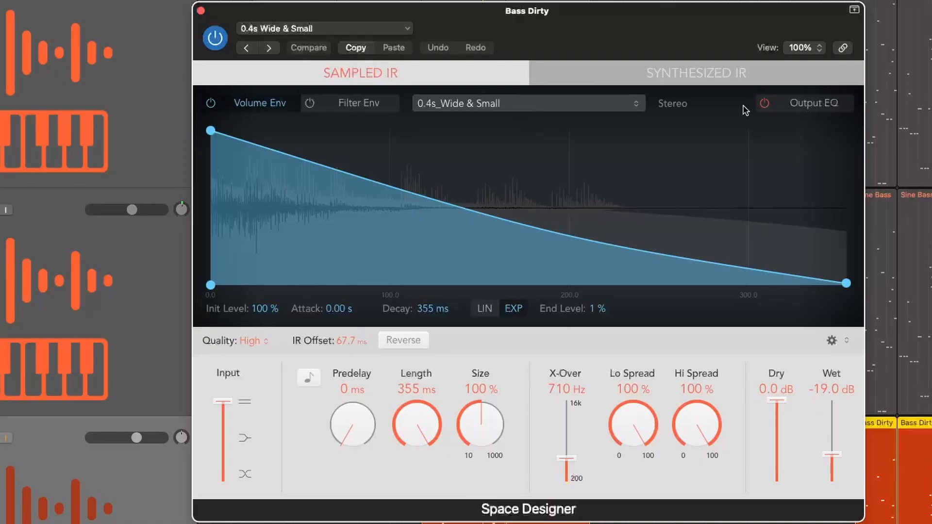
pyautogui.click(757, 104)
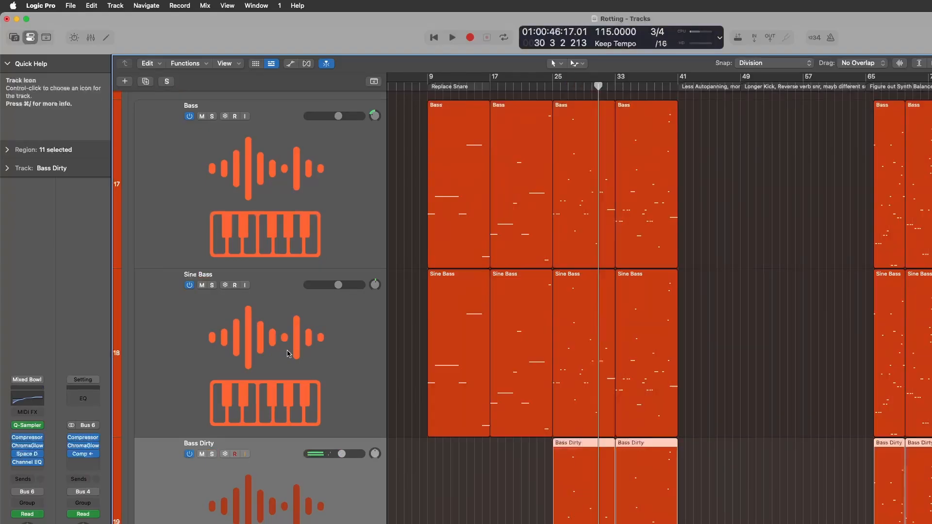
# Step: Play the unsoloed bass layers together from bar 30 to bar 32
pyautogui.scroll(2, 442, 130)
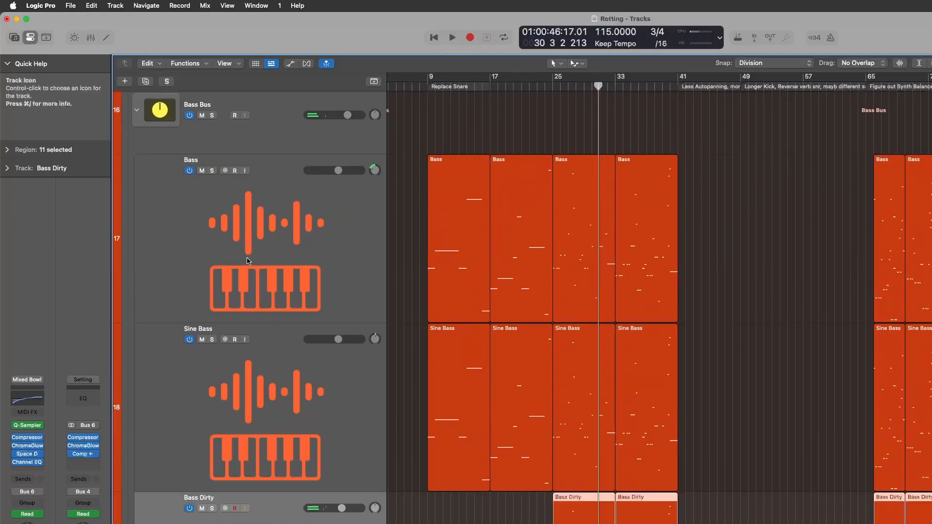
pyautogui.press('space')
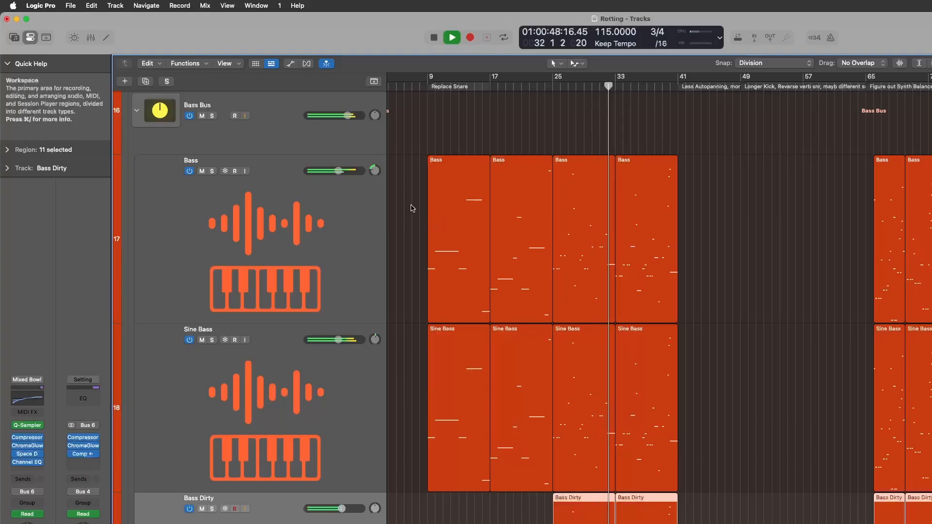
pyautogui.press('space')
# Step: Select the Bass Bus and inspect the threshold and other settings of its first Compressor
pyautogui.click(290, 132)
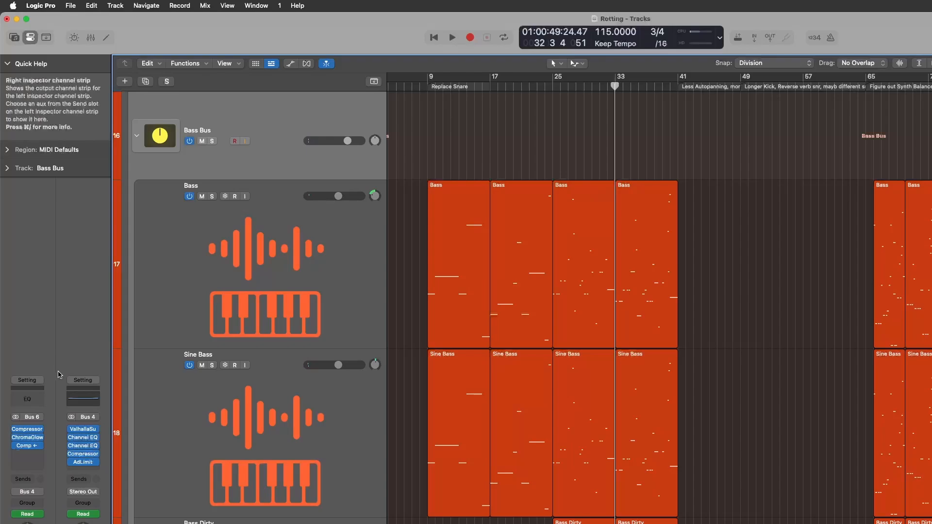
pyautogui.click(28, 429)
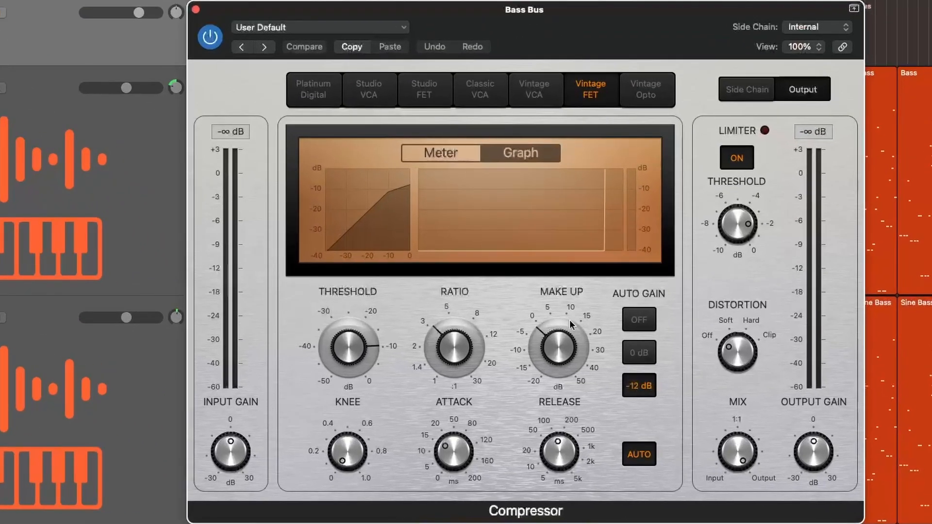
pyautogui.moveTo(369, 307)
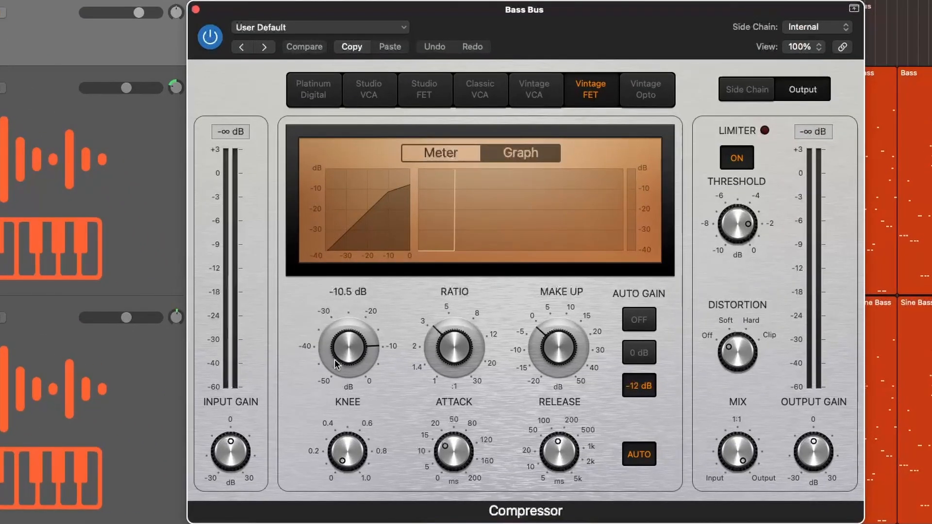
pyautogui.click(197, 10)
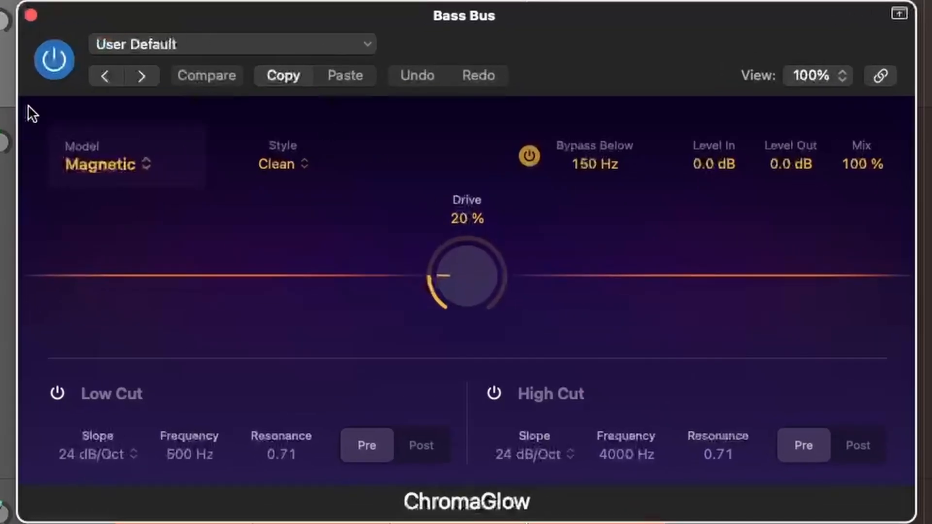
# Step: Close the Bass Bus ChromaGlow and check the side-chain source of its second Compressor
pyautogui.click(30, 16)
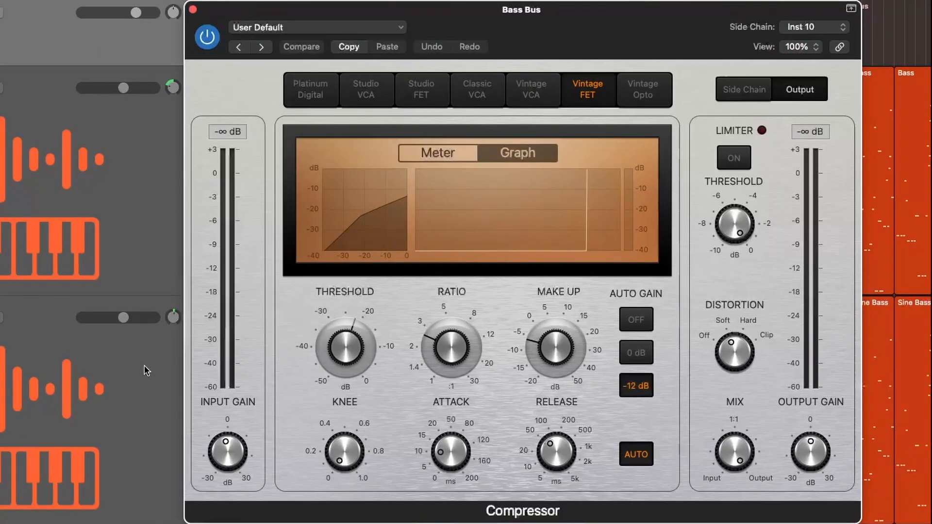
pyautogui.click(787, 28)
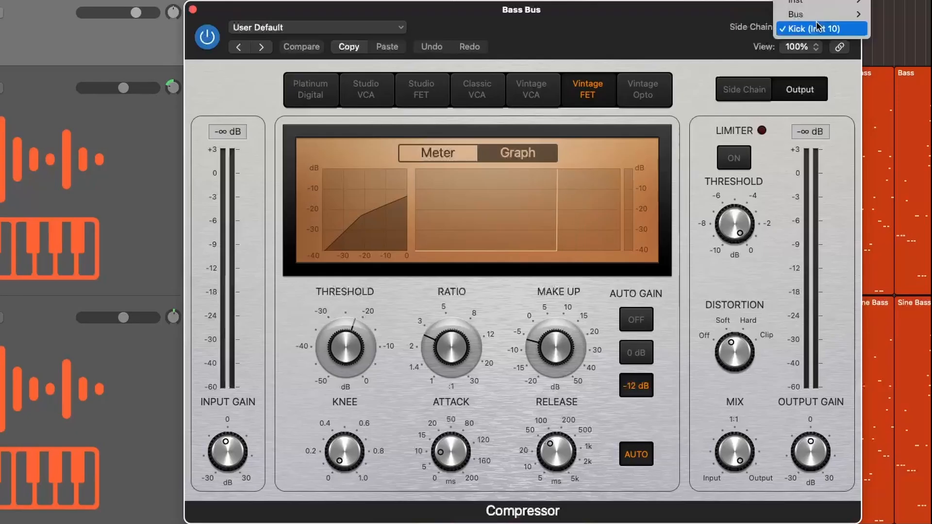
pyautogui.click(688, 34)
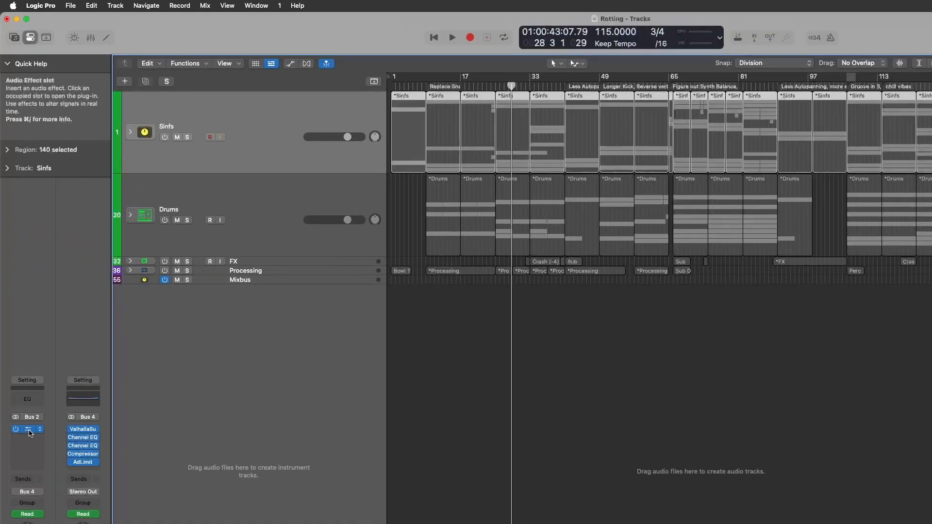
# Step: Open the Compressor on the Sinfs track and check its side-chain source and compression settings
pyautogui.click(29, 431)
pyautogui.click(835, 151)
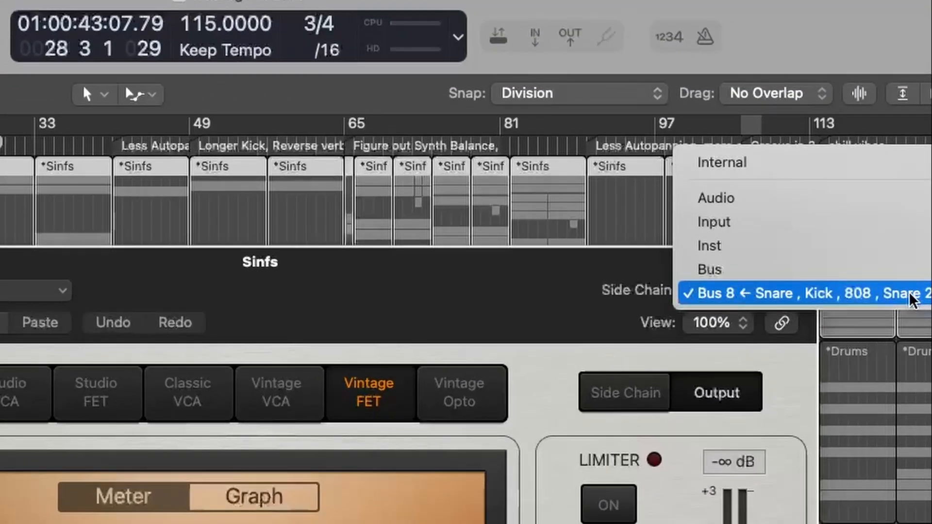
pyautogui.click(853, 301)
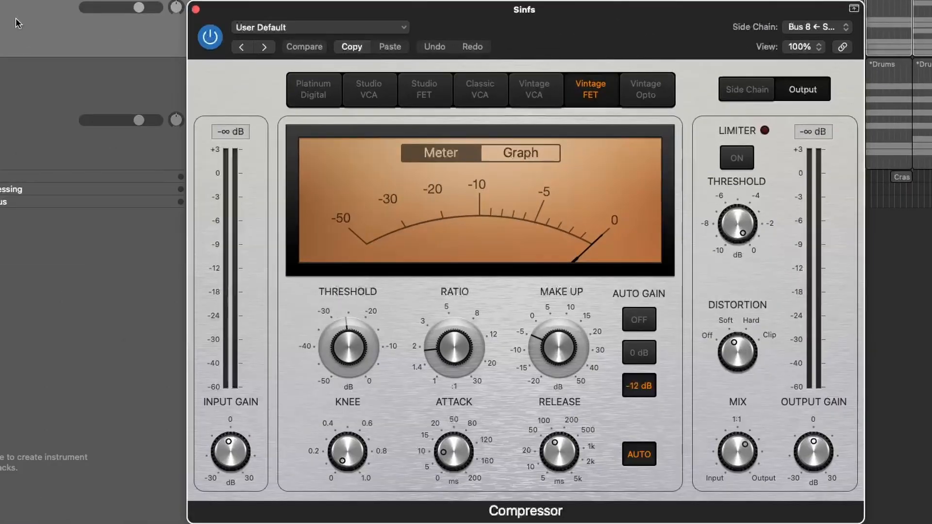
pyautogui.moveTo(452, 343)
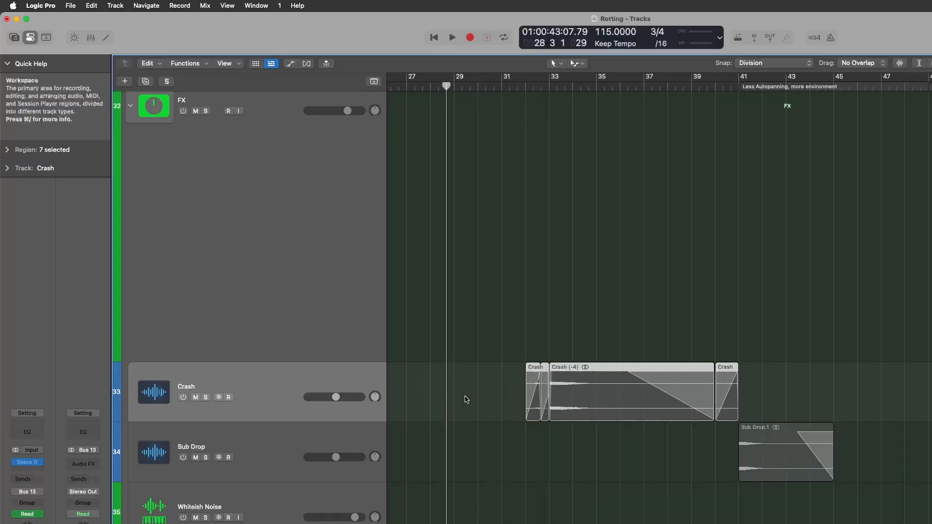
# Step: Lengthen the first short Crash region before bar 33 over its neighbour, up to the long Crash region
pyautogui.scroll(3, 464, 395)
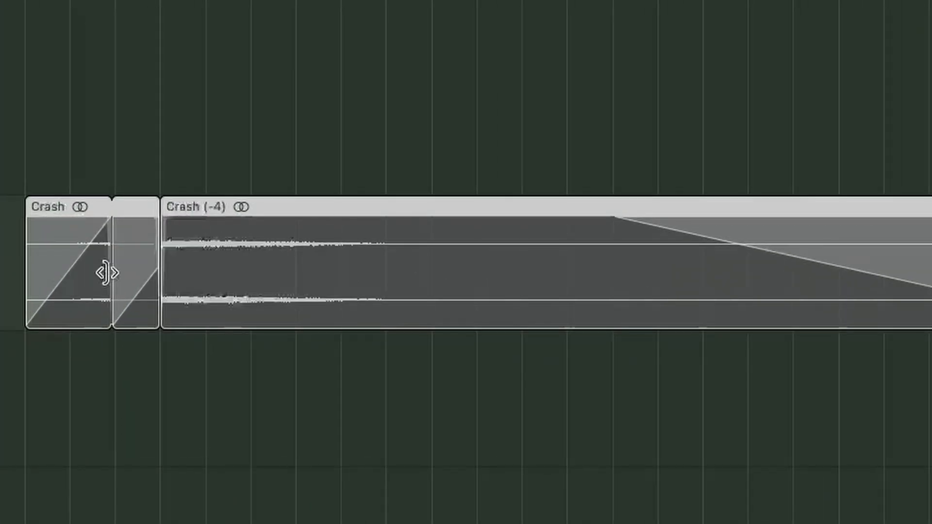
pyautogui.click(135, 287)
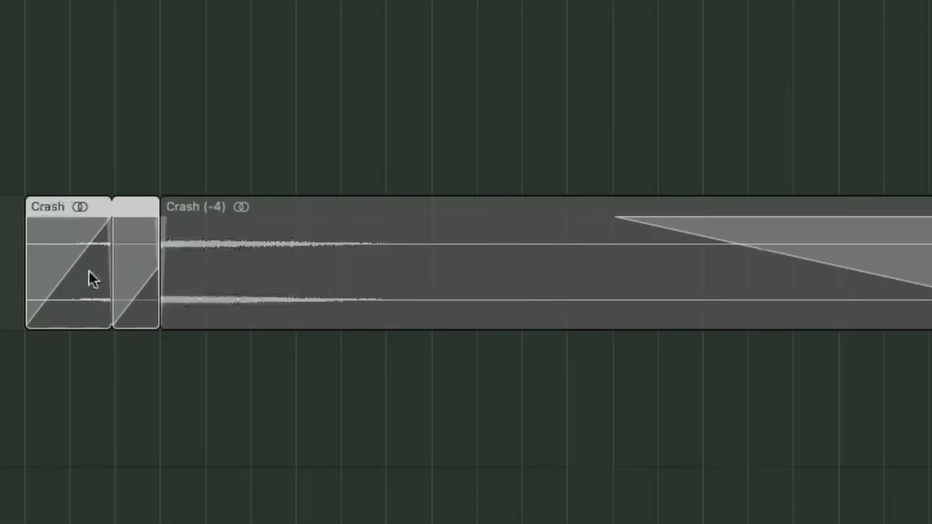
pyautogui.moveTo(109, 316); pyautogui.dragTo(154, 316)
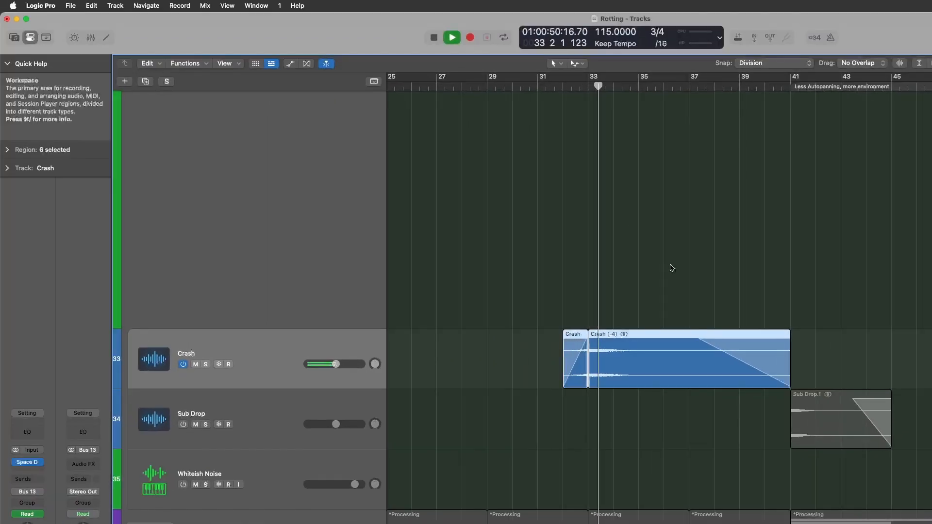
# Step: Finish listening to the Crash regions around bar 33 and stop playback
pyautogui.press('super+Left')
pyautogui.press('super+Left')
pyautogui.press('super+Left')
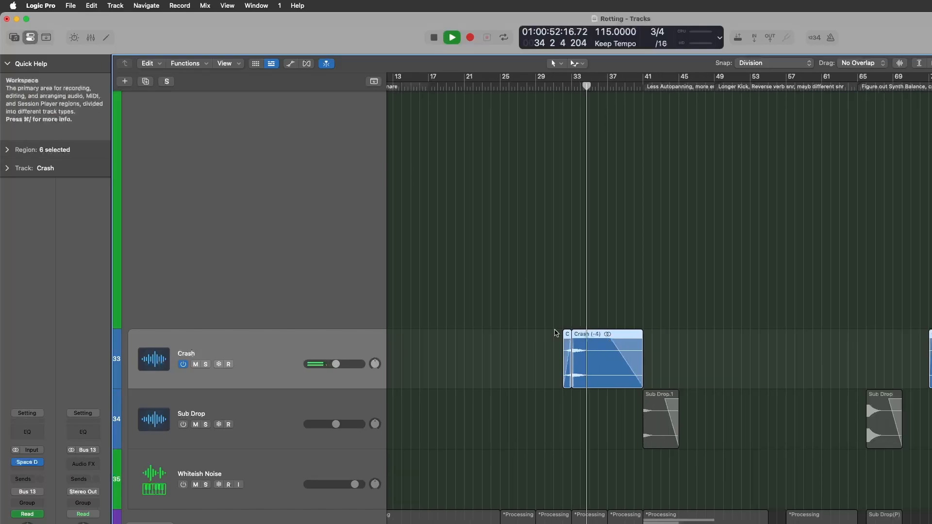
pyautogui.press('space')
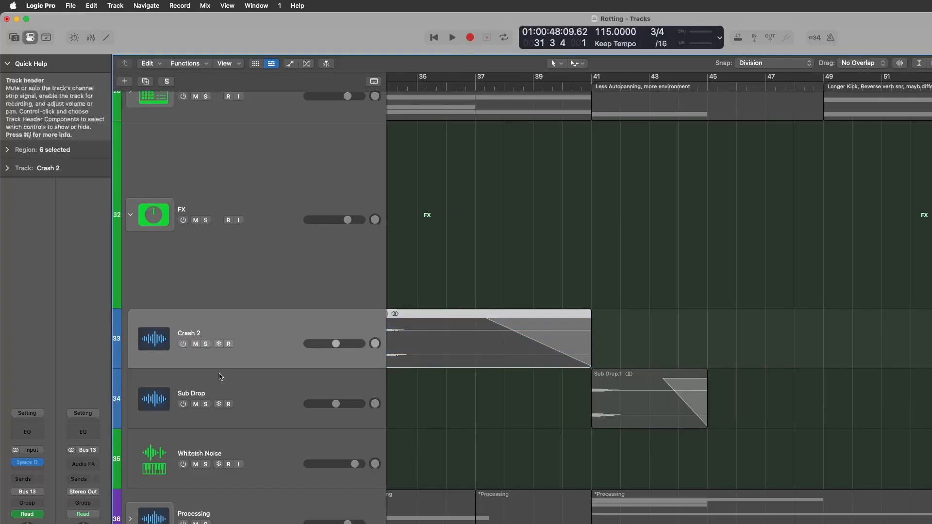
# Step: Turn on the Sub Drop track to hear it from bar 41, and examine its Quick Sampler envelopes and filter cutoff
pyautogui.click(178, 403)
pyautogui.click(180, 404)
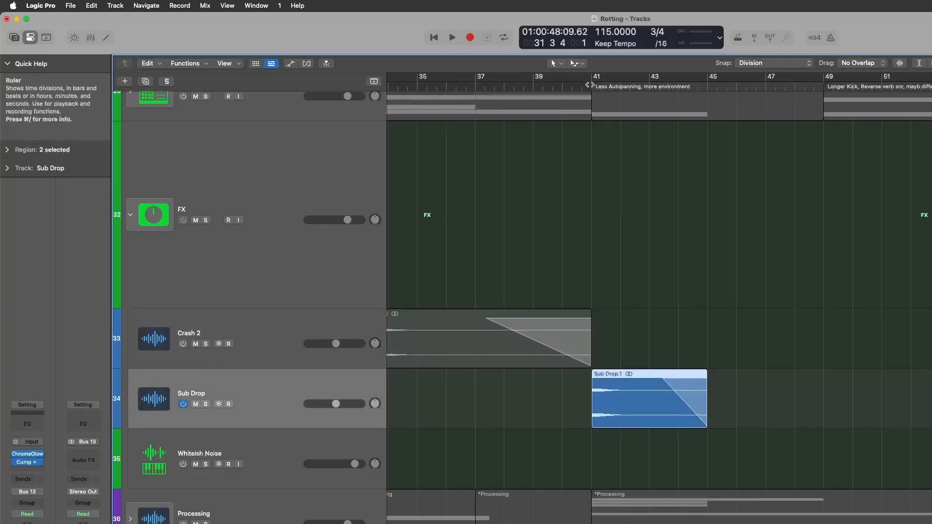
pyautogui.hotkey('shift', 'space')
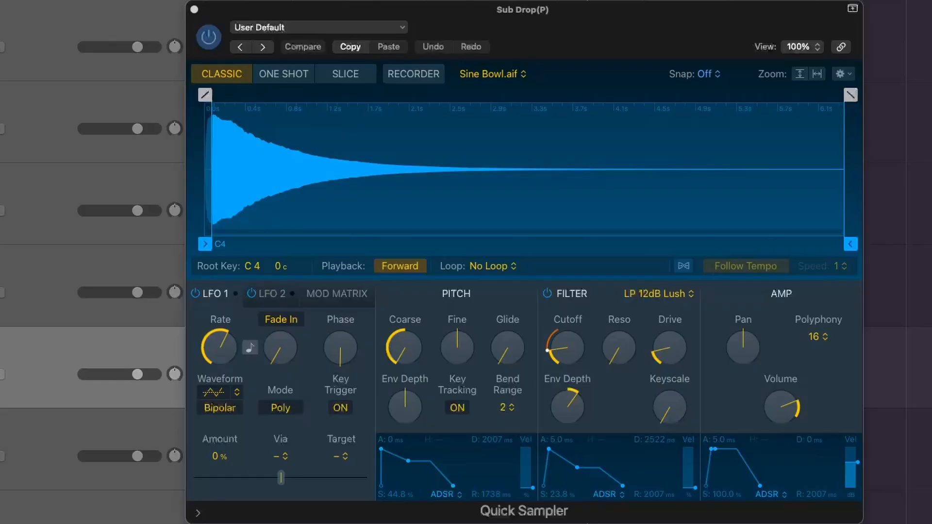
pyautogui.click(725, 442)
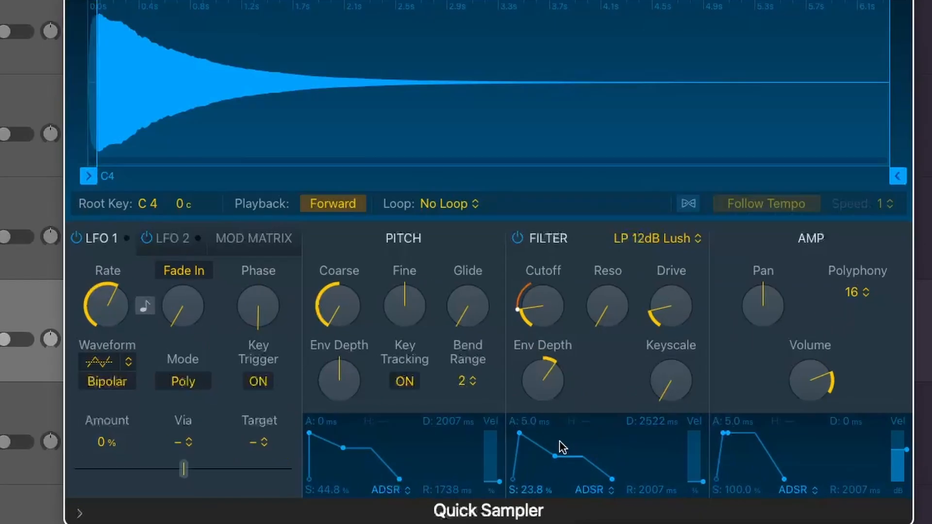
pyautogui.moveTo(550, 330)
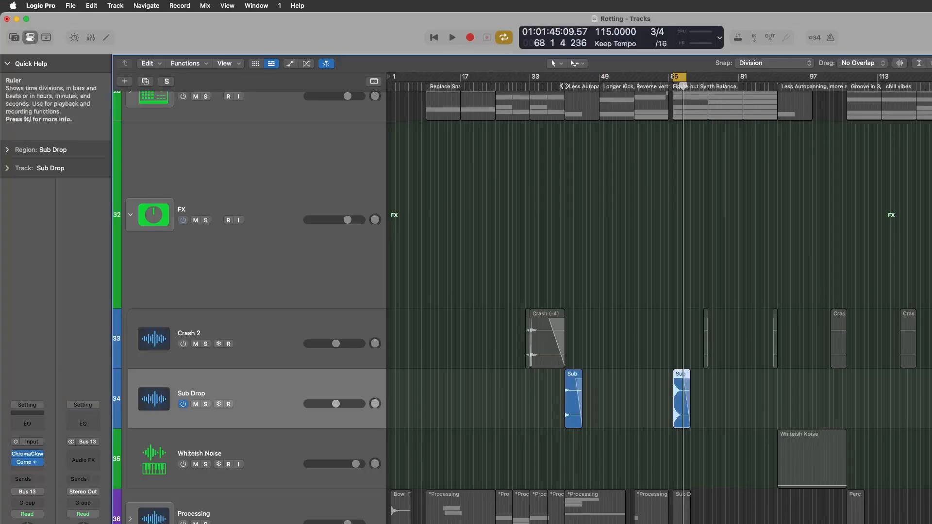
# Step: Compare the region gain of the Sub Drop regions at bars 41 and 66
pyautogui.click(564, 86)
pyautogui.press('super+Right')
pyautogui.press('super+Right')
pyautogui.press('super+Right')
pyautogui.press('super+Right')
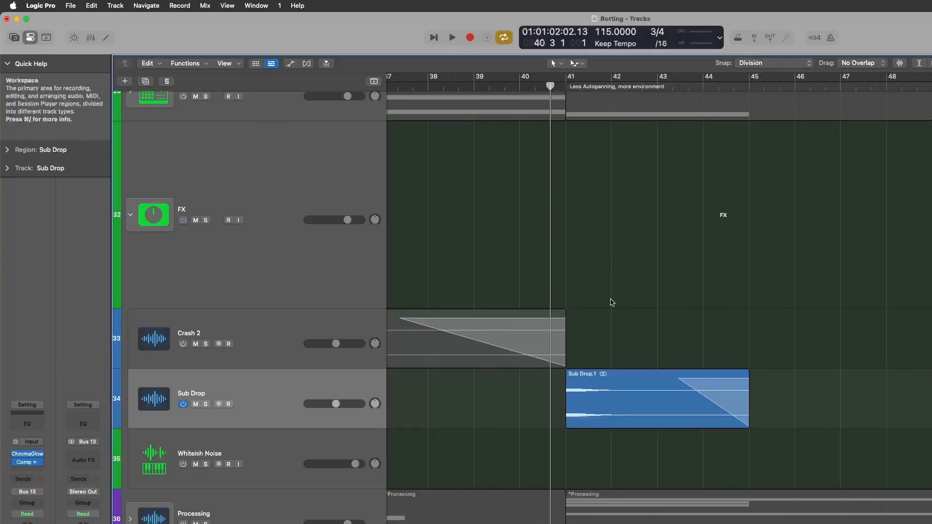
pyautogui.click(603, 400)
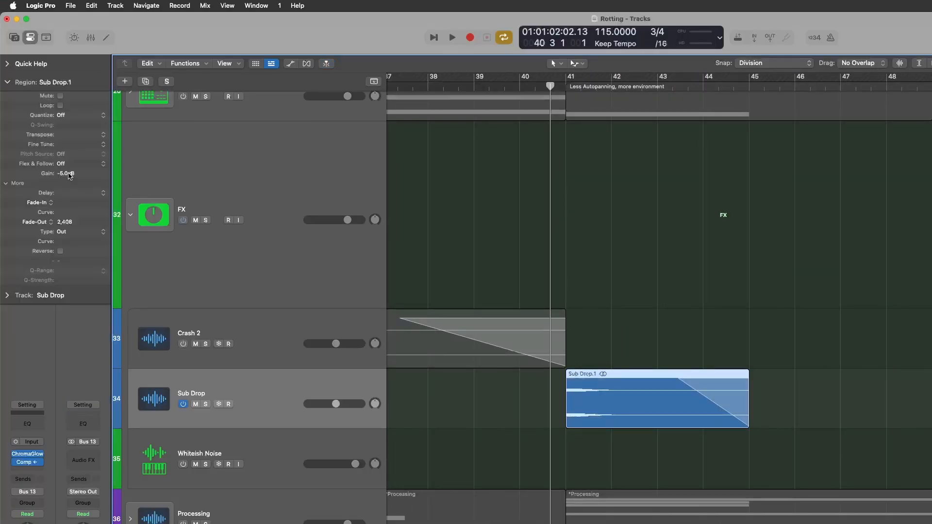
pyautogui.hscroll(3, 415, 270)
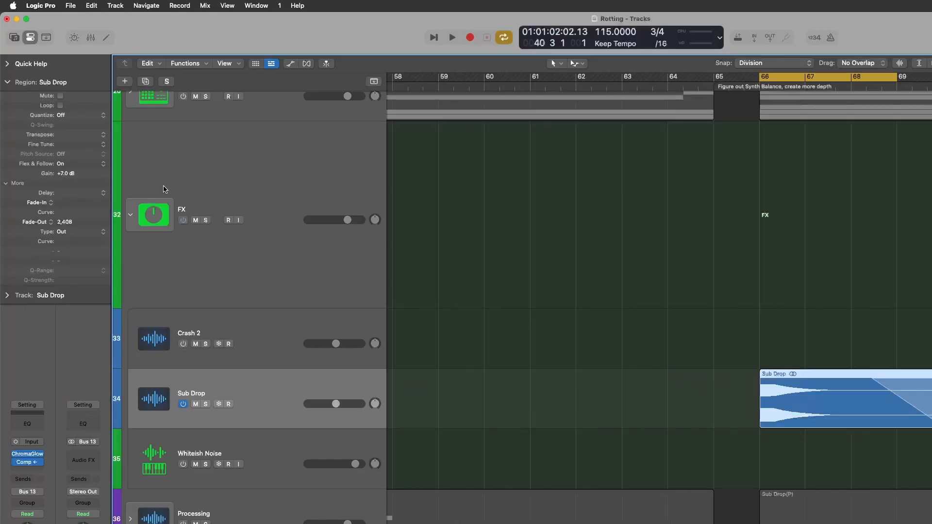
# Step: Inspect the ChromaGlow settings on the Sub Drop track and check the side-chain source of its Compressor
pyautogui.press('super+Left')
pyautogui.press('super+Left')
pyautogui.press('super+Left')
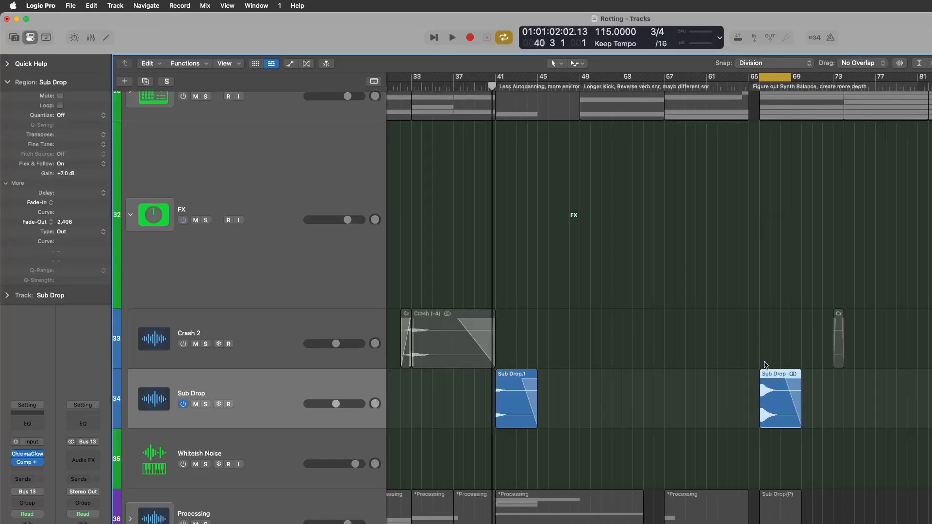
pyautogui.hscroll(-2, 765, 364)
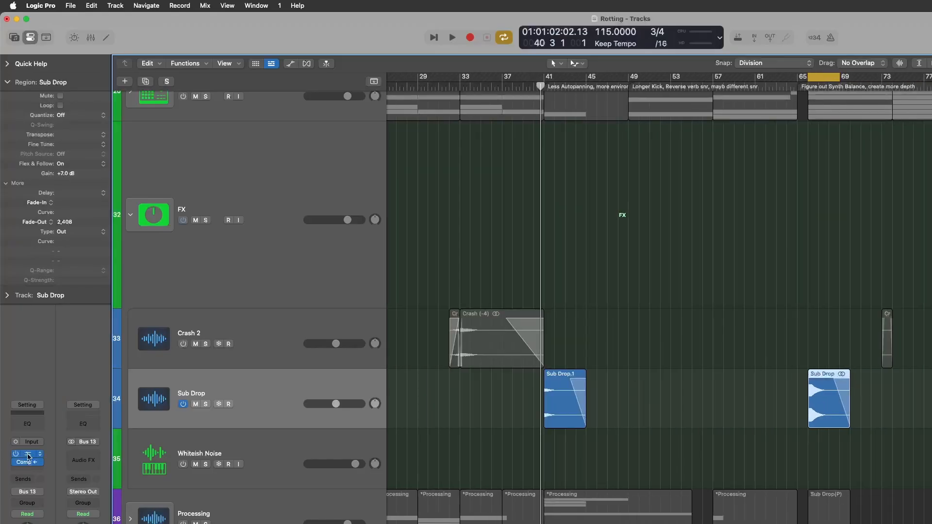
pyautogui.click(27, 457)
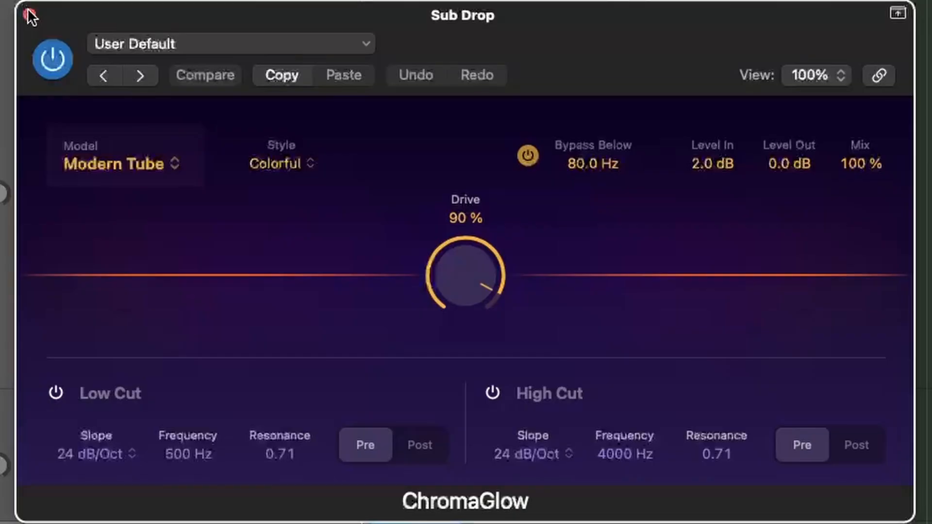
pyautogui.click(60, 51)
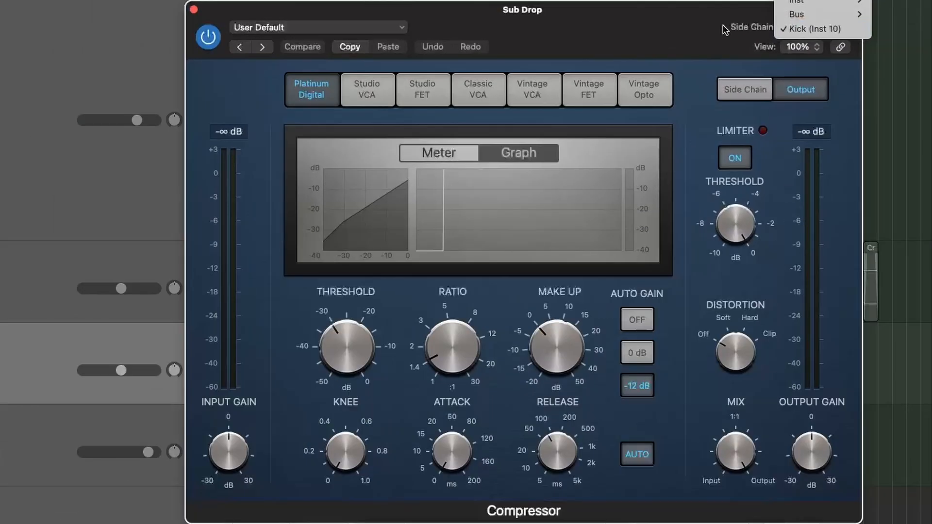
pyautogui.click(723, 28)
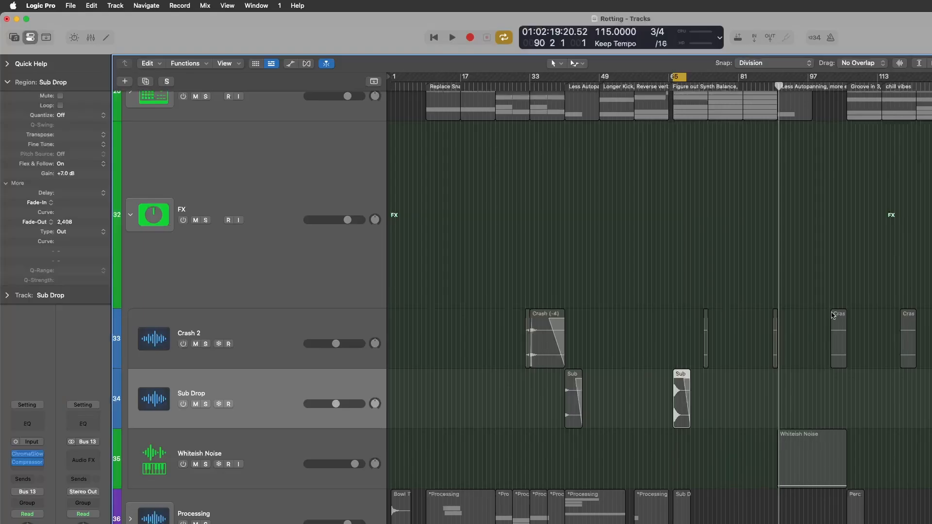
# Step: Examine the short Crash regions that follow the Sub Drop region at bar 66
pyautogui.scroll(5, 833, 315)
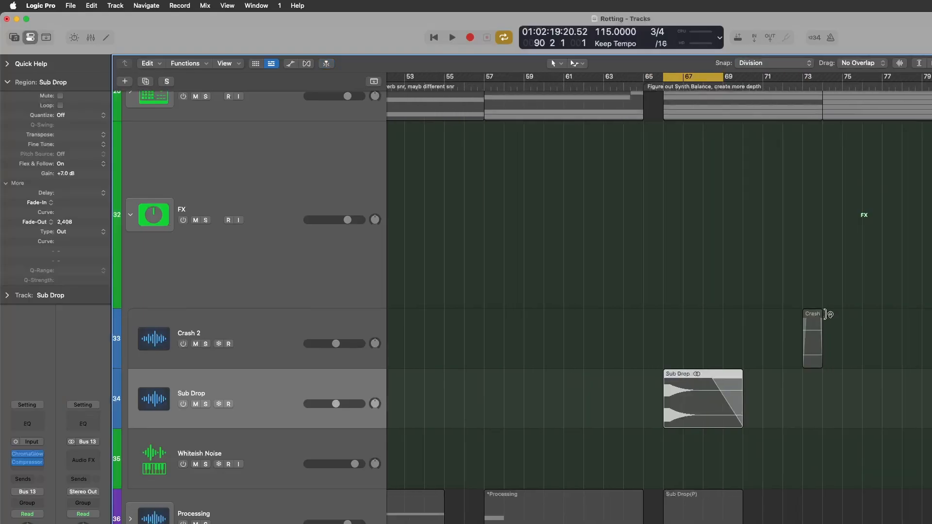
pyautogui.hscroll(5, 825, 316)
pyautogui.moveTo(820, 321); pyautogui.dragTo(575, 394)
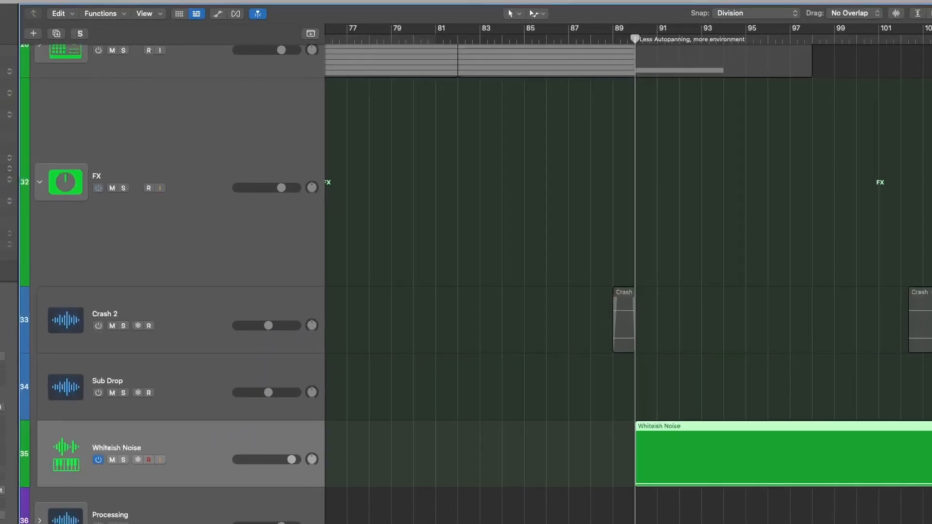
# Step: Play the Whiteish Noise region and inspect the threshold and ratio of its Compressor
pyautogui.press('space')
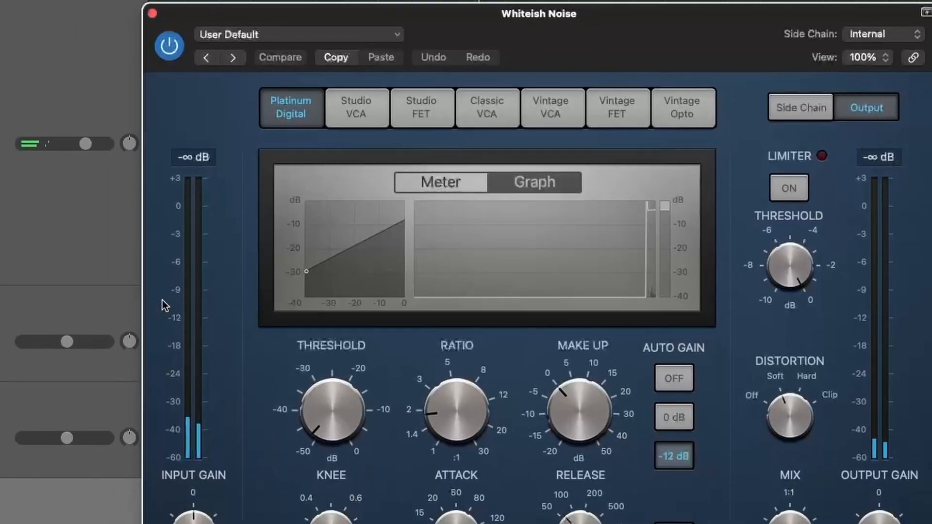
pyautogui.moveTo(455, 419)
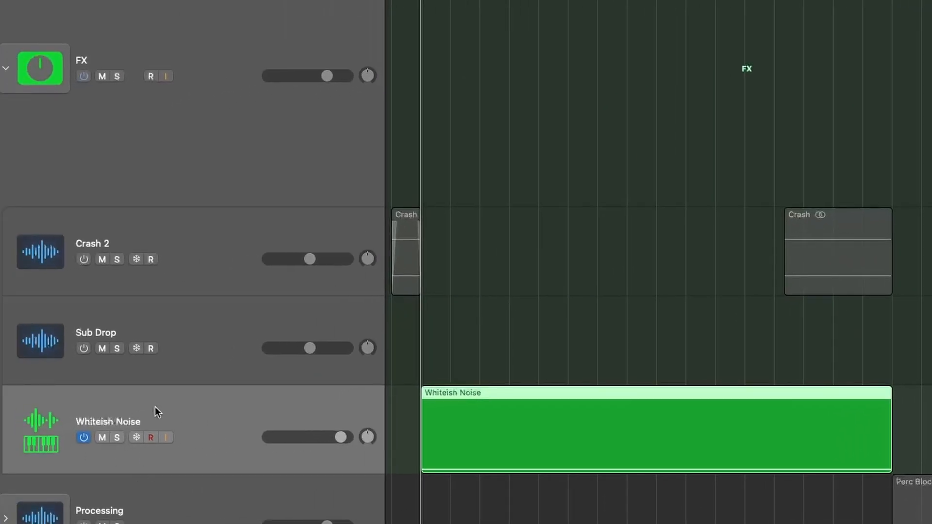
# Step: Play Whiteish Noise with track automation shown, and view its Volume, LFO 1 Rate and LFO 1 Target Depth (Filter Cutoff) curves
pyautogui.press('a')
pyautogui.press('space')
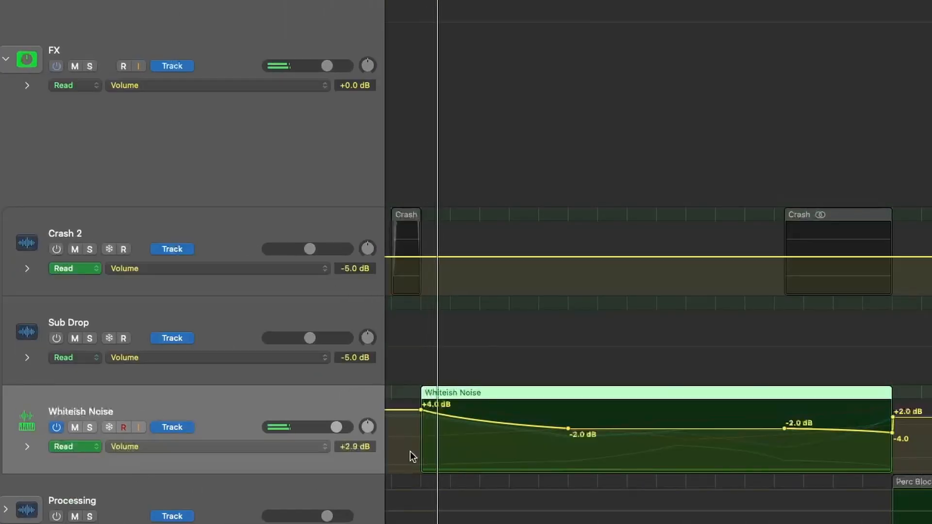
pyautogui.click(173, 447)
pyautogui.click(175, 455)
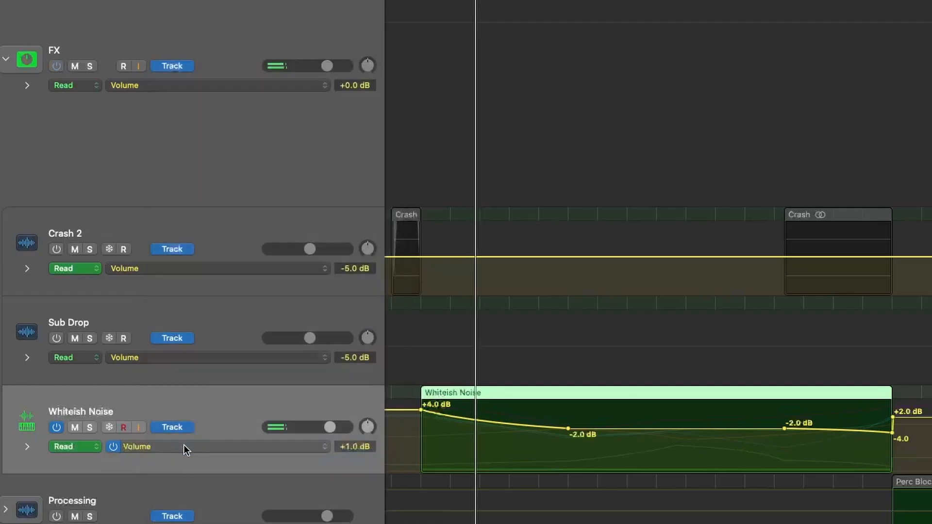
pyautogui.click(180, 447)
pyautogui.click(196, 460)
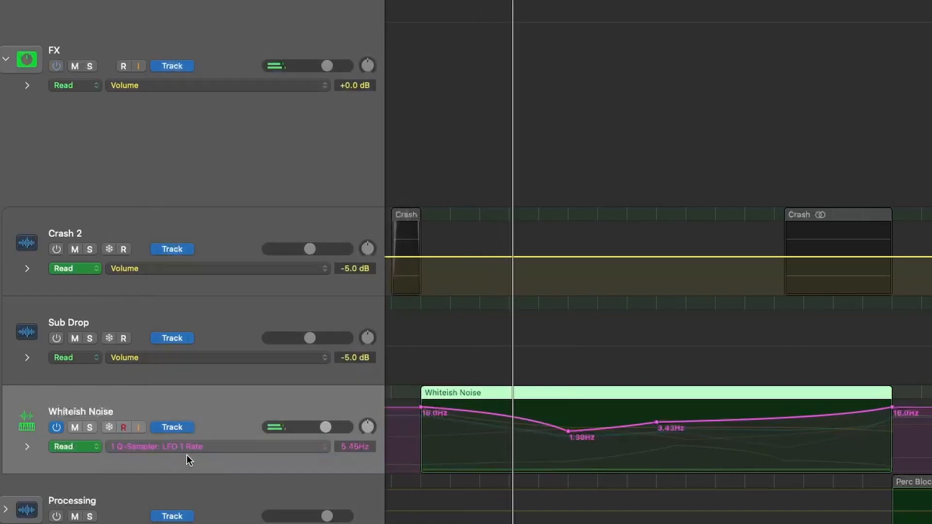
pyautogui.click(188, 453)
pyautogui.click(189, 463)
# Step: View the Whiteish Noise automation for Ringshifter Frequency, Tape Delay Delay Time and ValhallaSup Mix, return to Volume, and hide automation
pyautogui.click(190, 459)
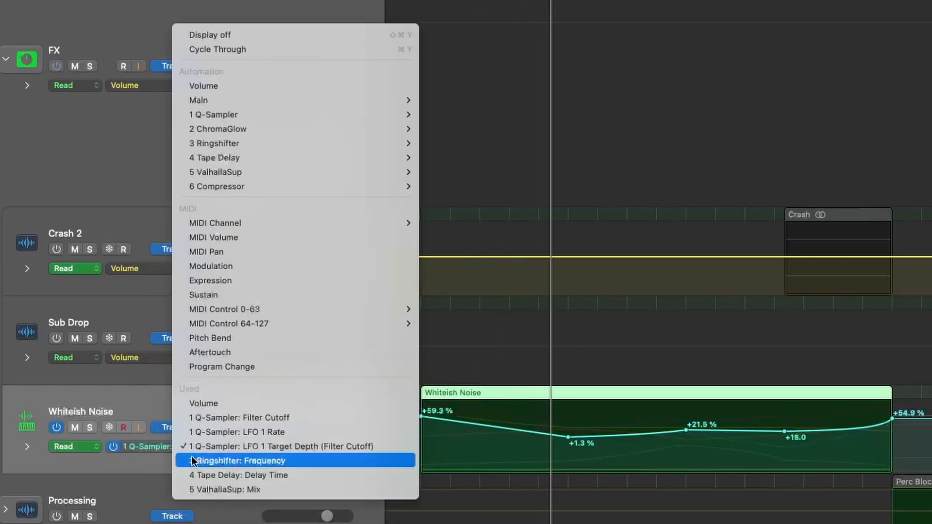
pyautogui.click(191, 459)
pyautogui.click(191, 453)
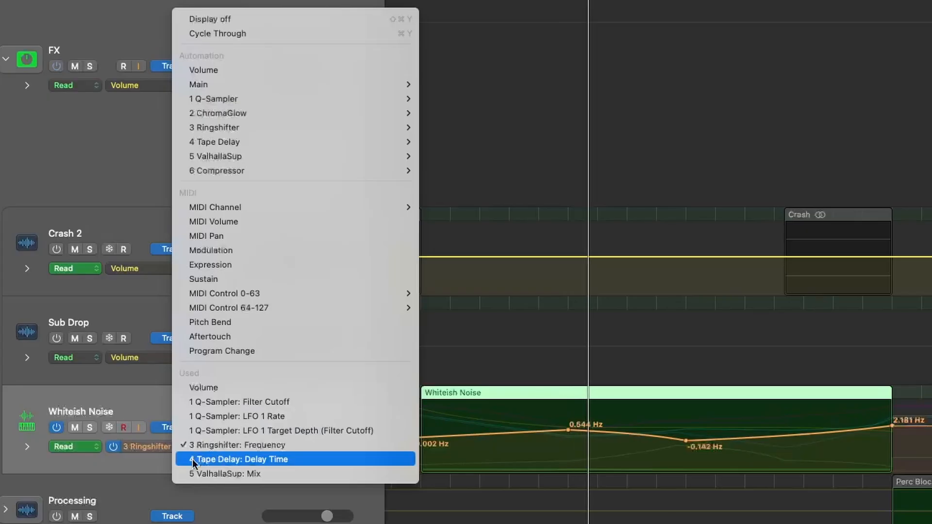
pyautogui.click(193, 459)
pyautogui.click(189, 454)
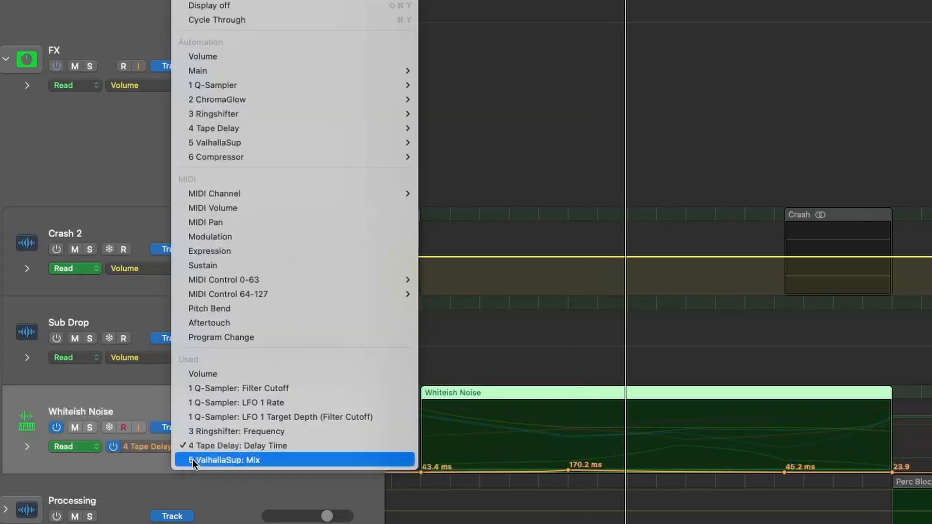
pyautogui.click(192, 459)
pyautogui.click(192, 458)
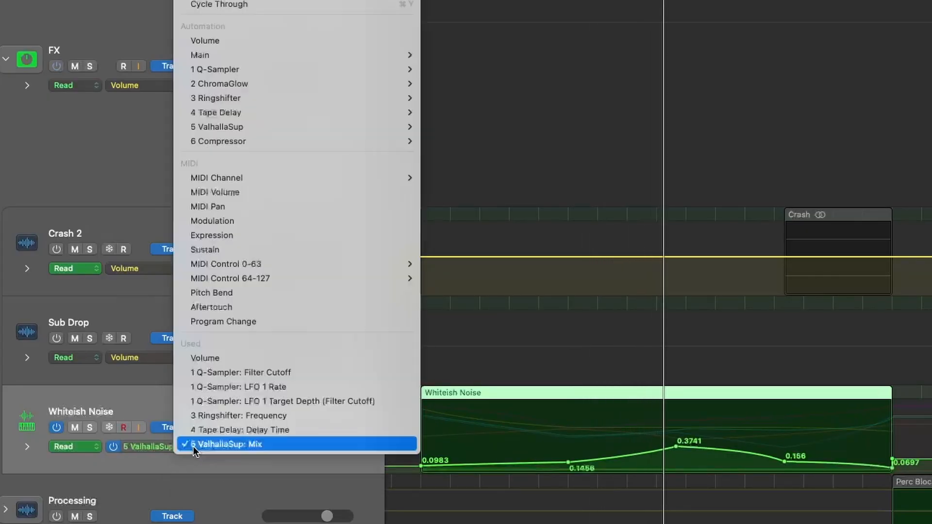
pyautogui.click(214, 352)
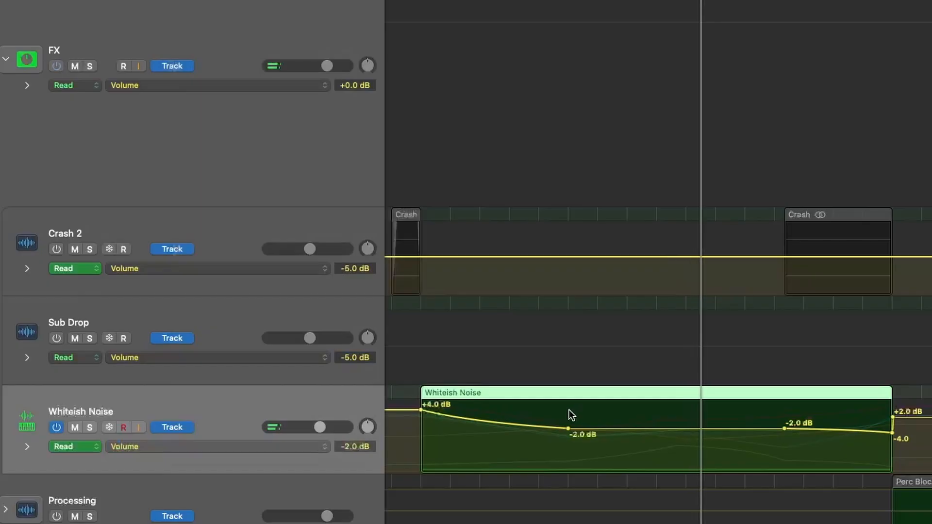
pyautogui.press('a')
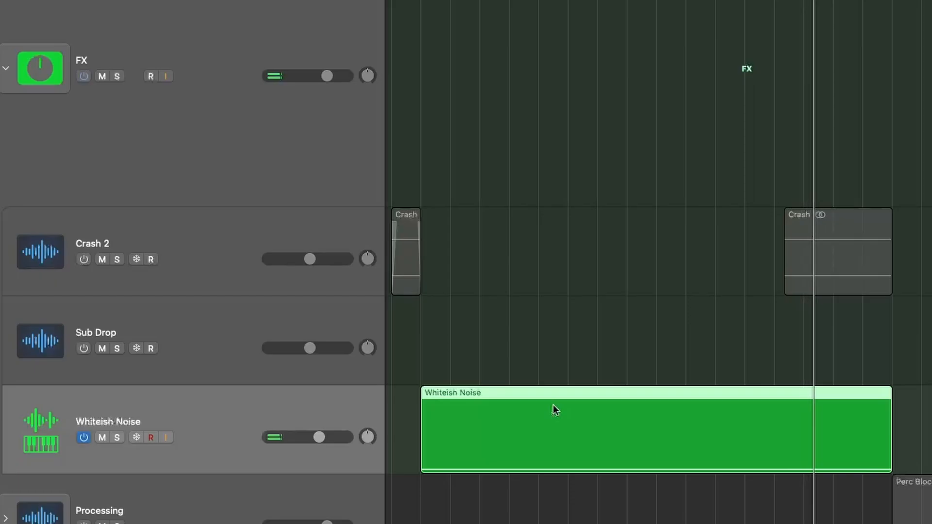
# Step: Turn on the Crash 2 track to hear it together with Whiteish Noise, and switch the Whiteish Noise track off
pyautogui.click(87, 258)
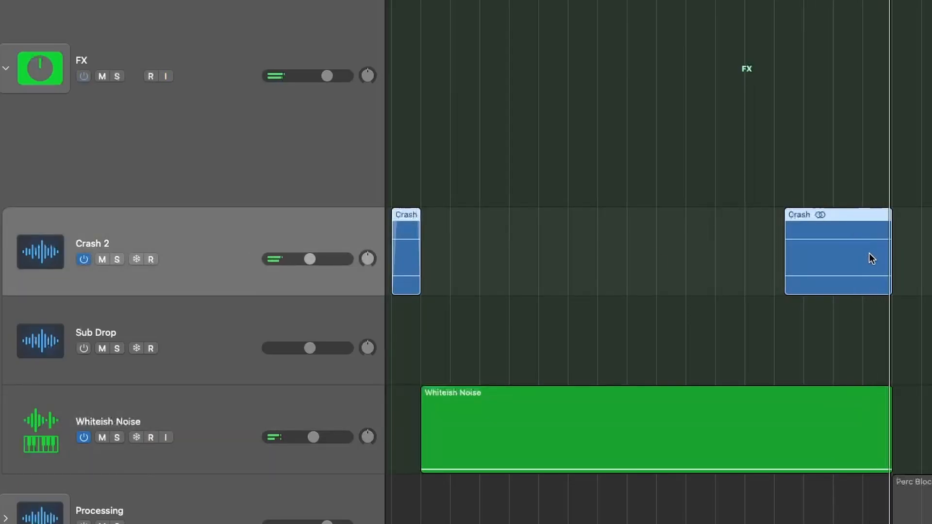
pyautogui.press('super+Left')
pyautogui.press('super+Left')
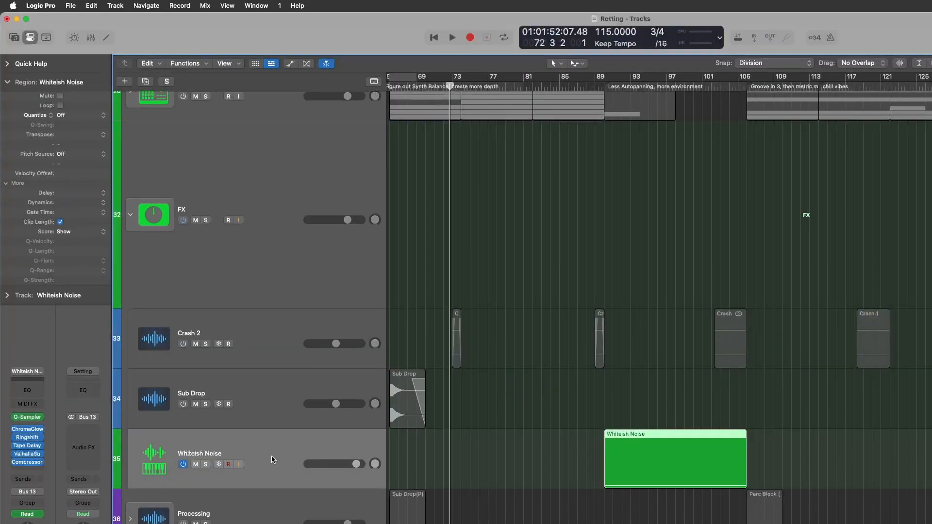
pyautogui.click(183, 465)
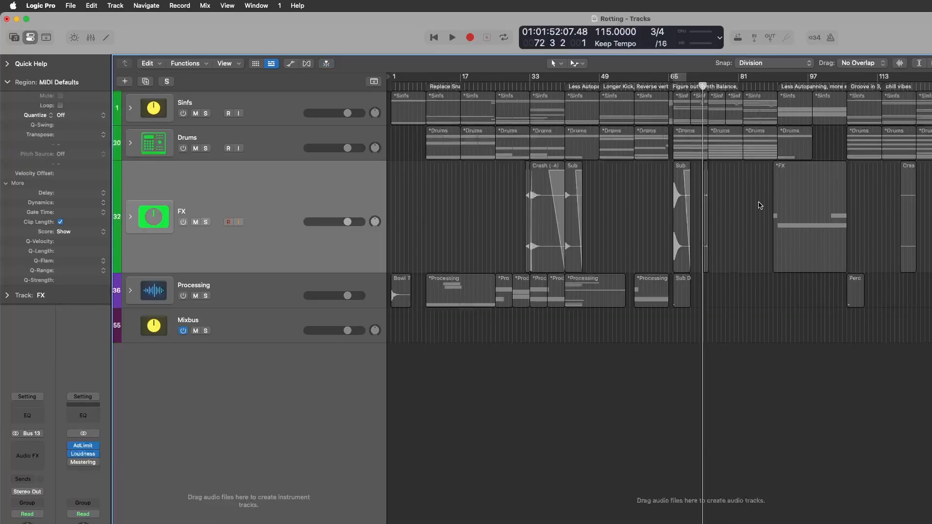